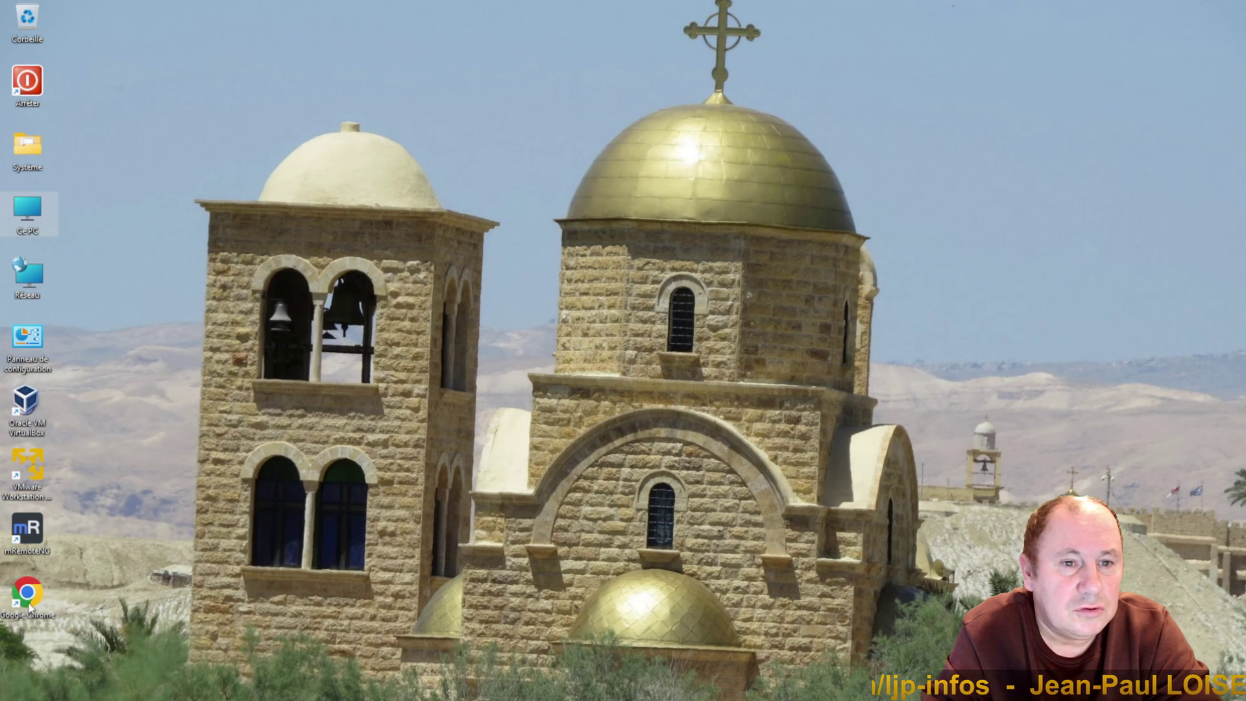
Open Google Chrome, search for "centre d'évaluation microsoft" and open Microsoft's Centre d'évaluation site.
double_click(47, 592)
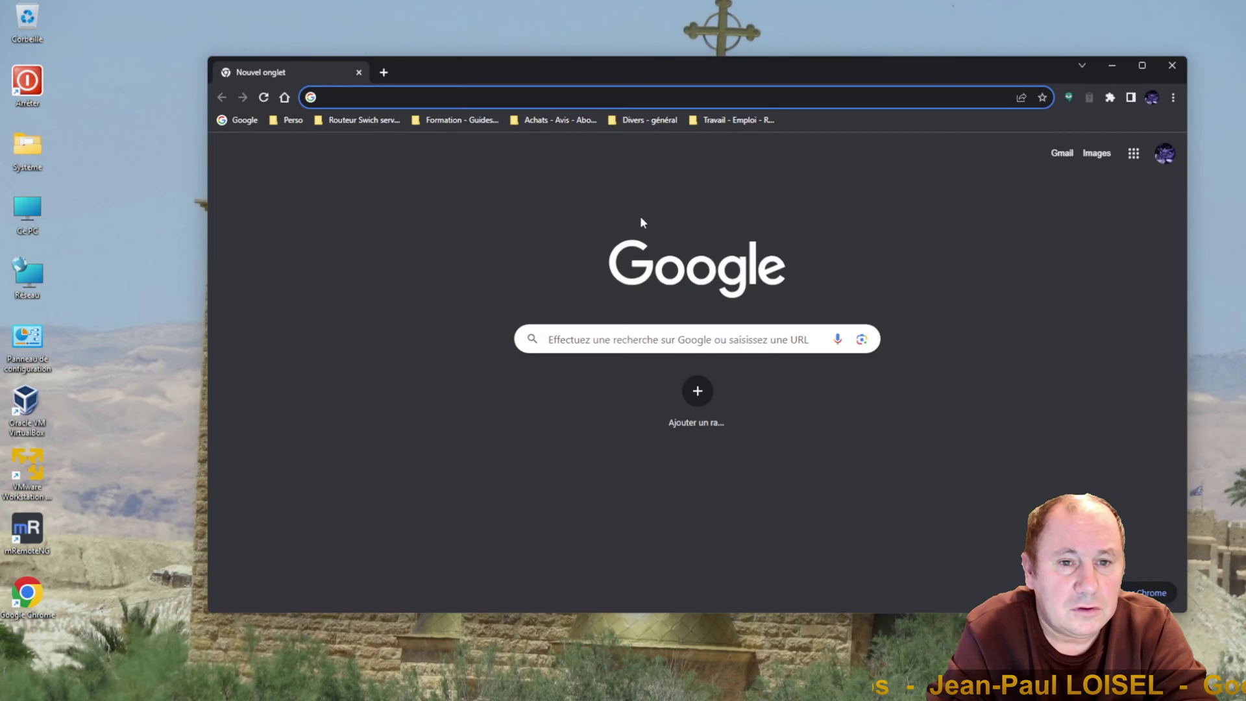
left_click(570, 338)
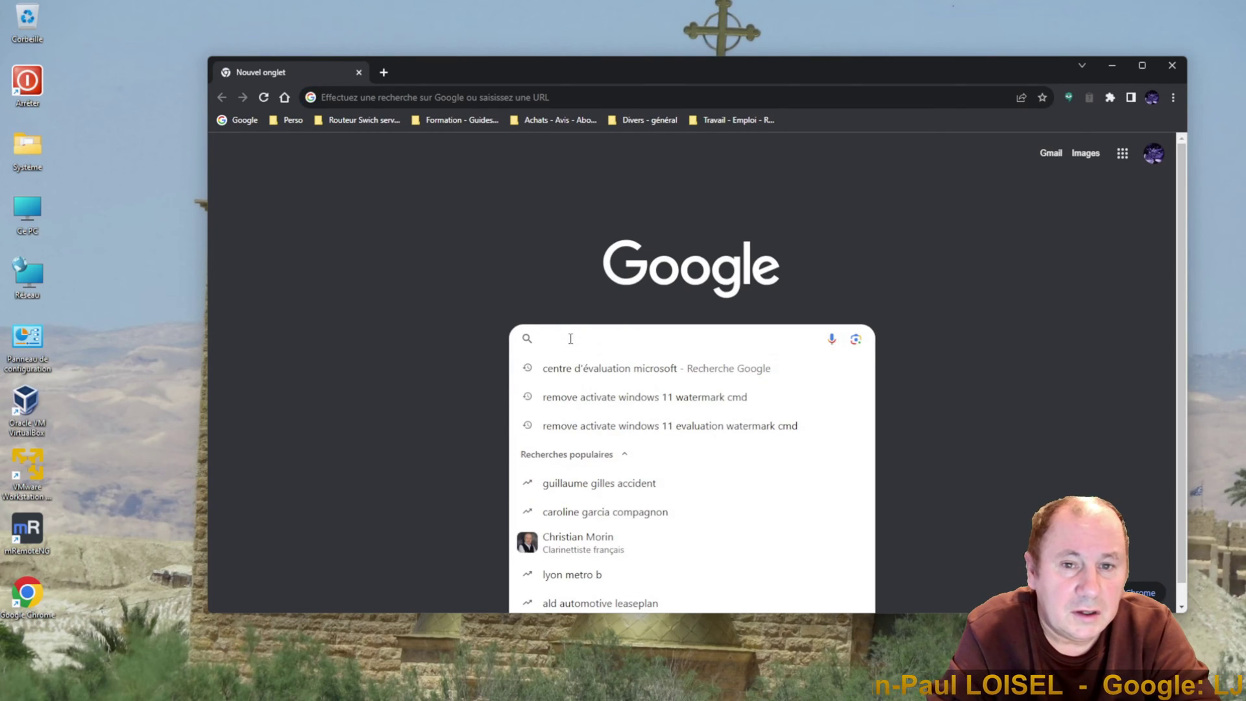
left_click(603, 373)
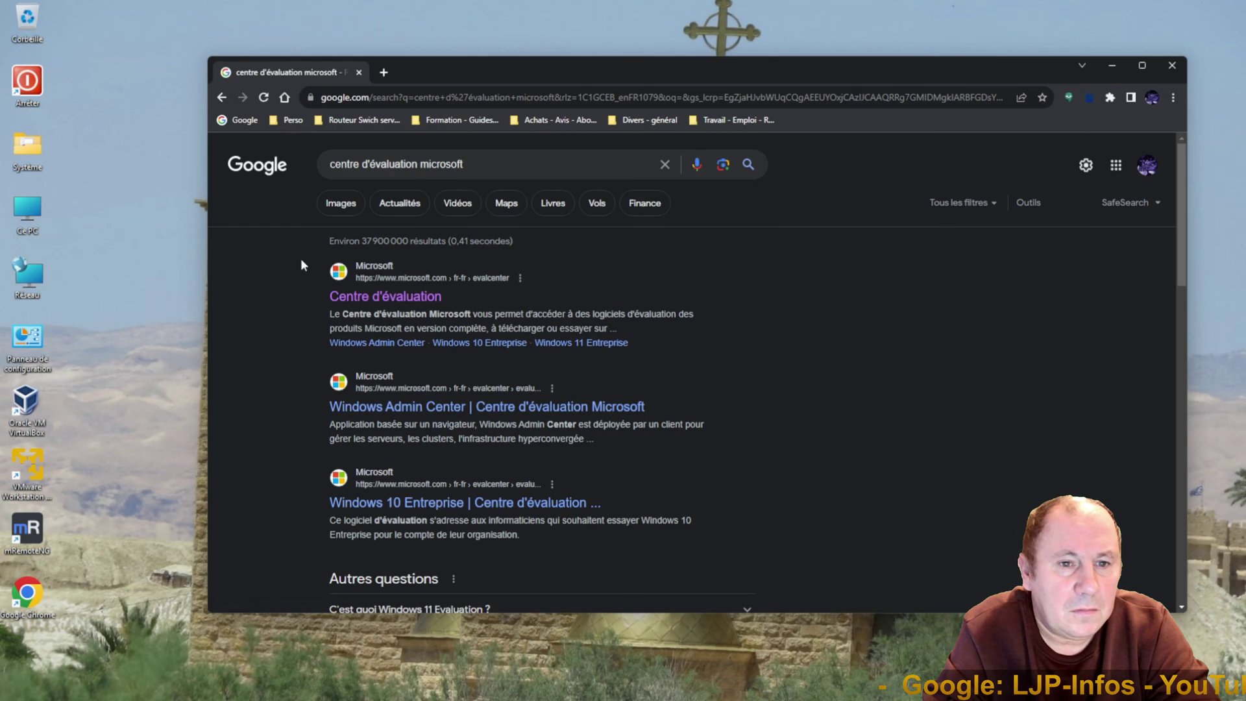
left_click(357, 299)
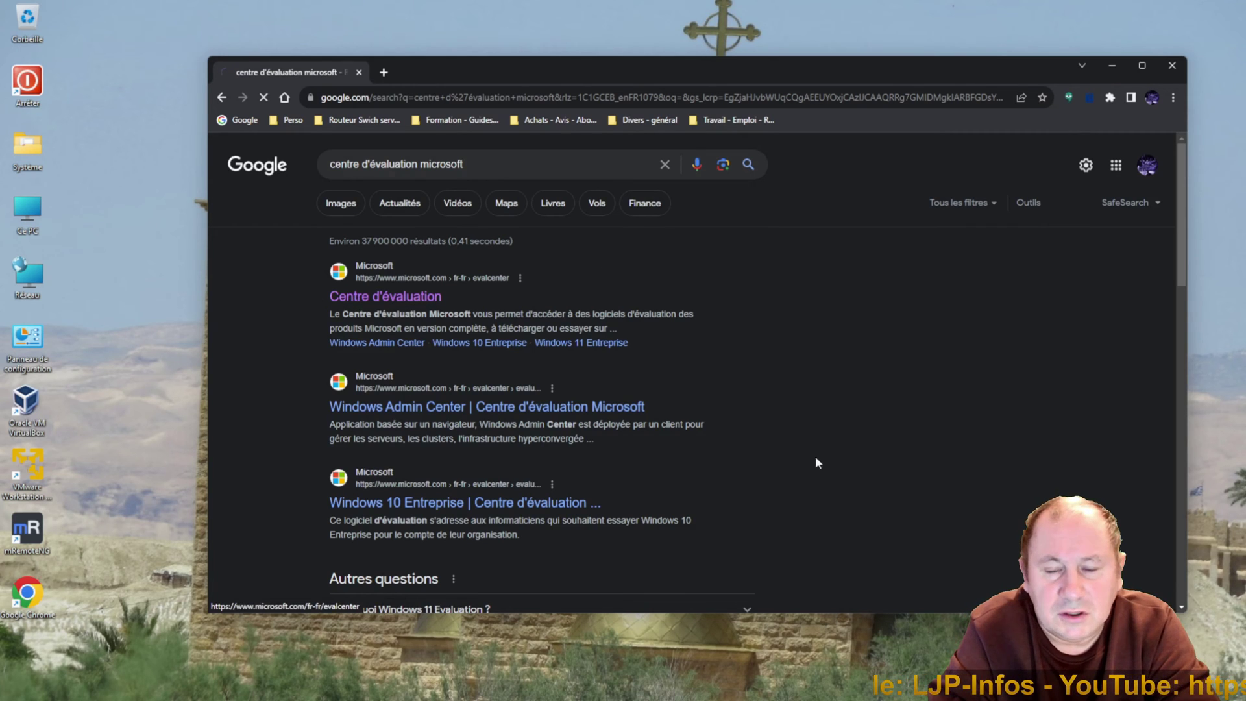
Go to the Windows 11 Entreprise evaluation and open its "Télécharger le fichier ISO - Entreprise" registration page.
scroll(839, 444, "down", 3)
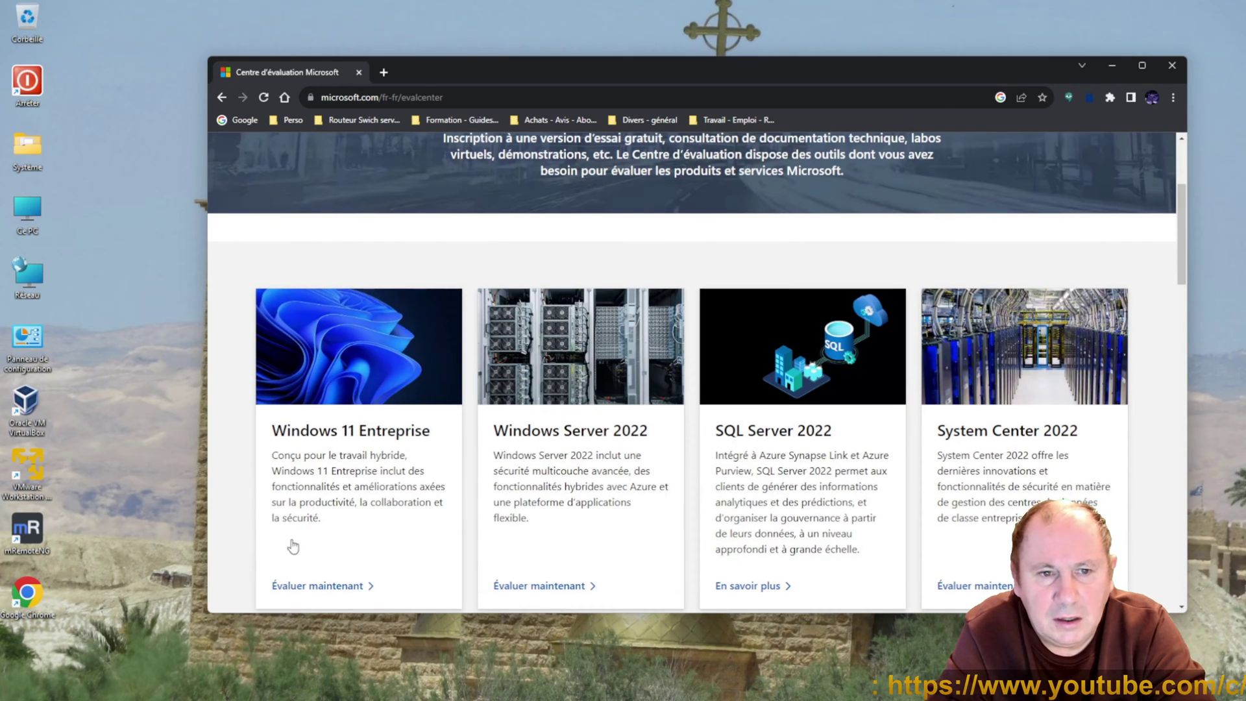
left_click(318, 587)
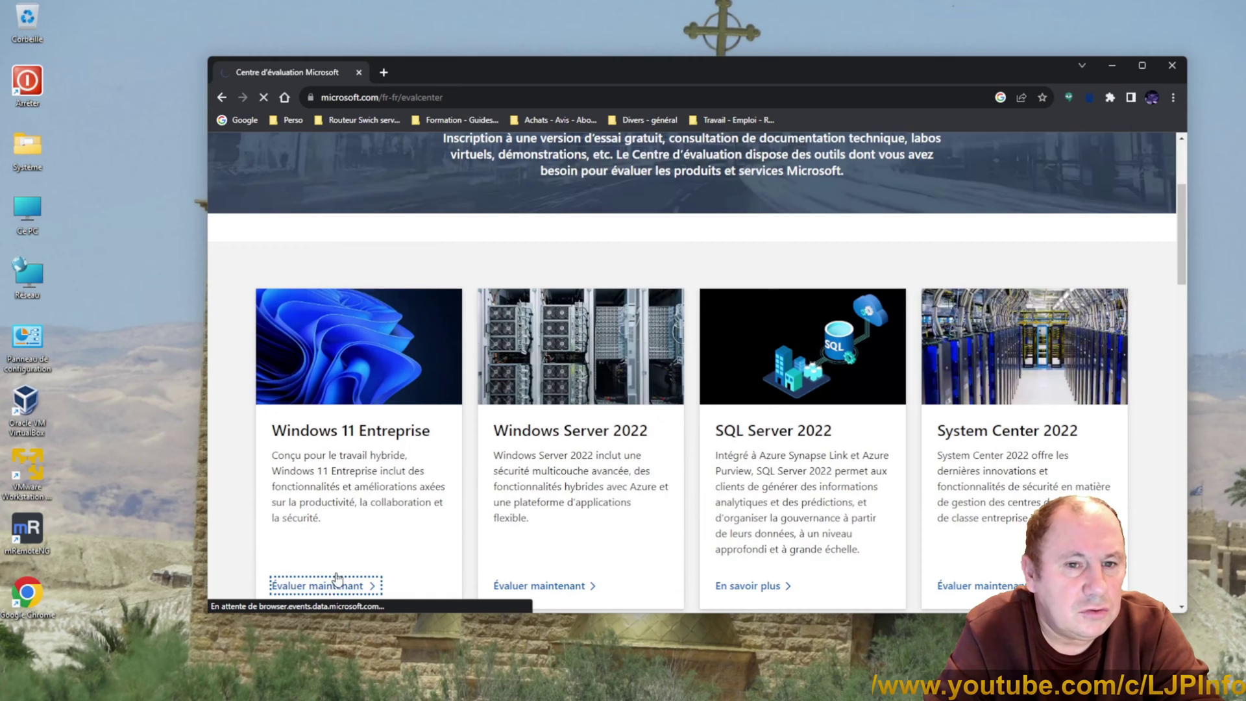
scroll(785, 448, "down", 2)
scroll(784, 448, "down", 1)
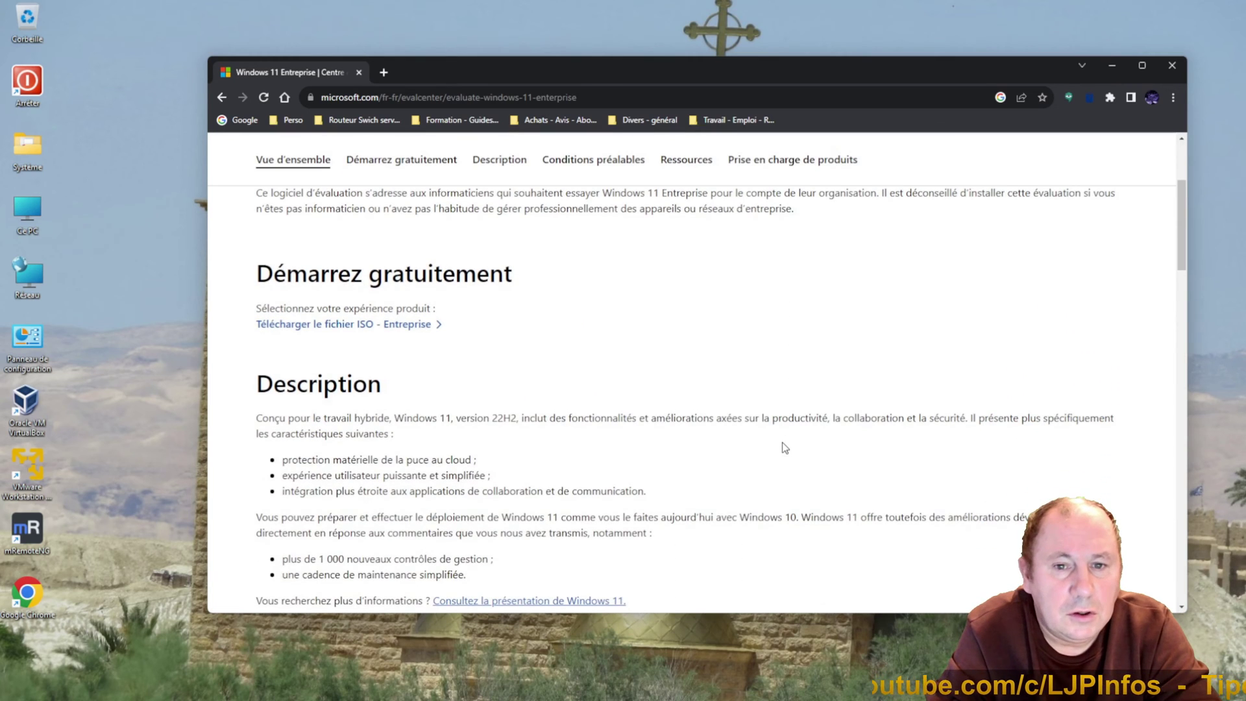
left_click(389, 329)
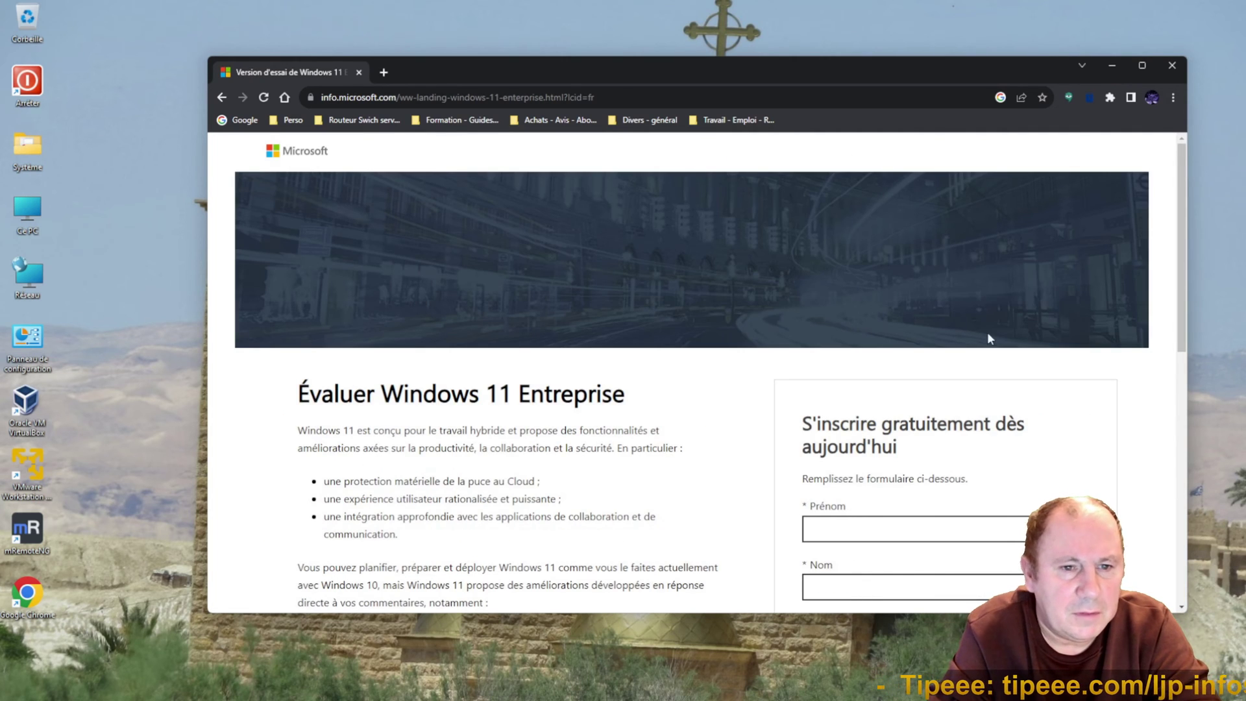
Review the required fields of the Windows 11 Entreprise evaluation sign-up form, then close the browser.
scroll(1049, 345, "down", 4)
scroll(1049, 346, "down", 4)
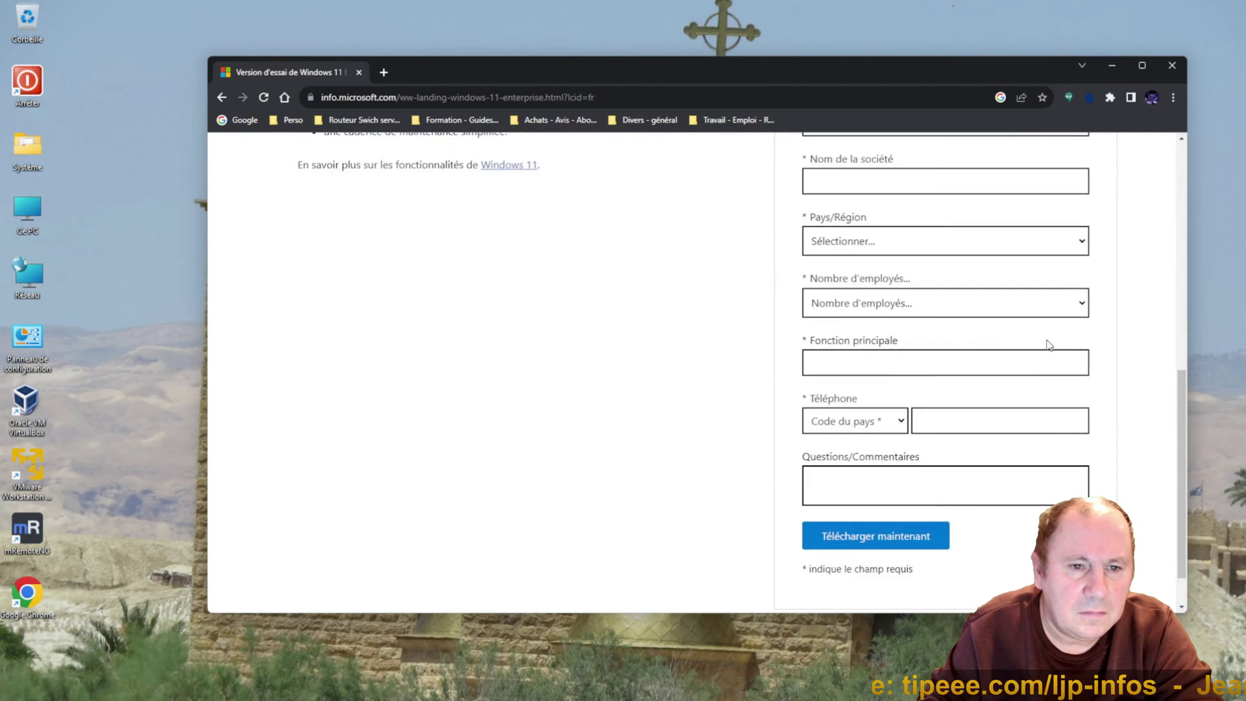
scroll(878, 548, "down", 1)
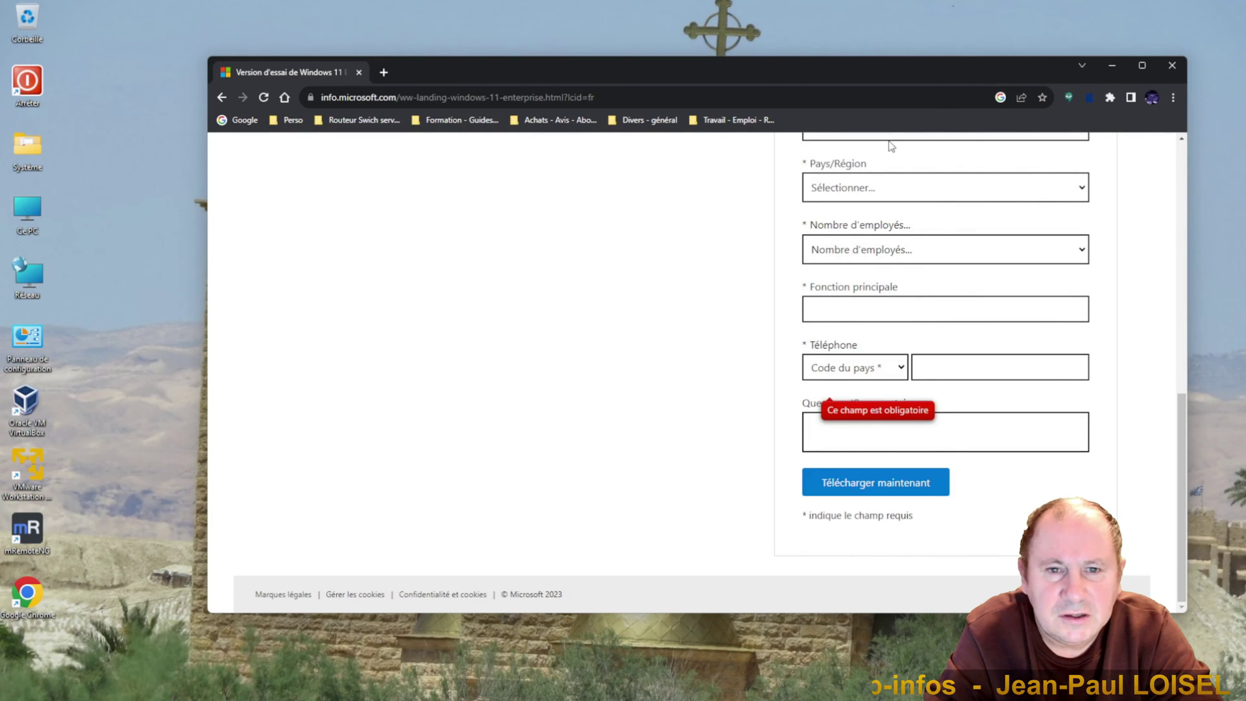
left_click(1170, 66)
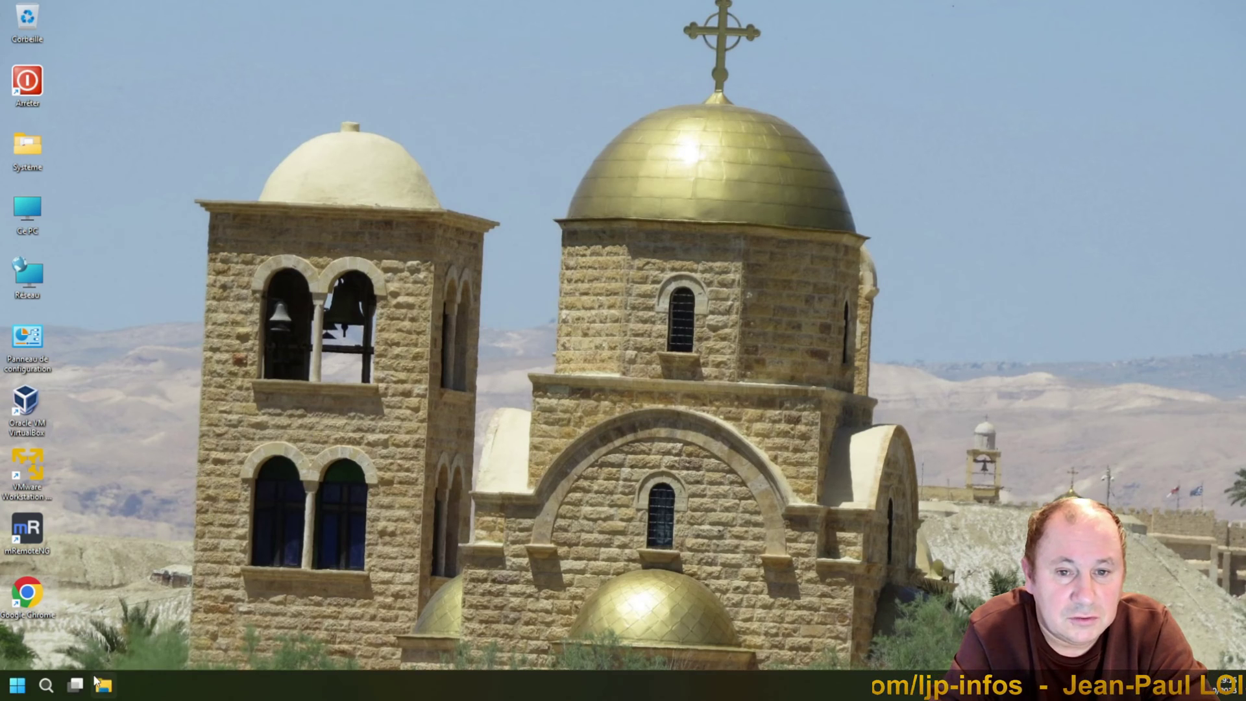
Locate win11_eval_enterprise_x64FRE_fr-fr.iso in the partage folder on Data - NVME (D:) using File Explorer, then close the window.
left_click(102, 684)
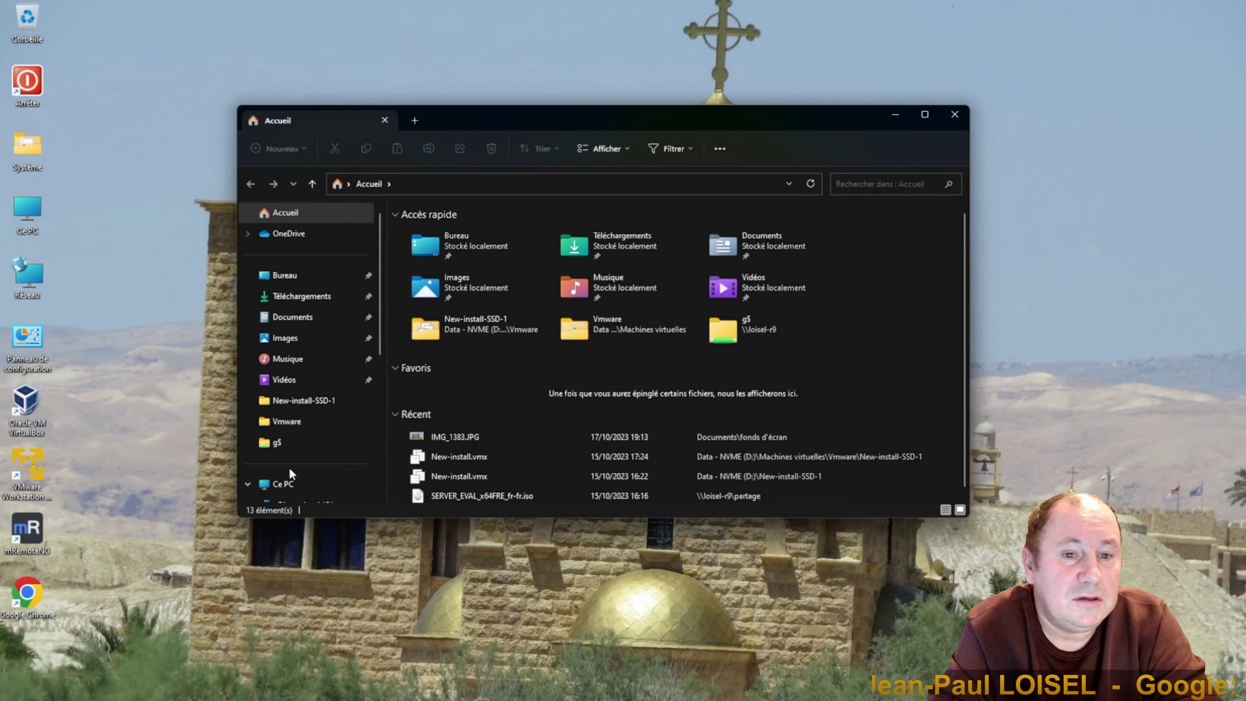
left_click(283, 483)
left_click(652, 252)
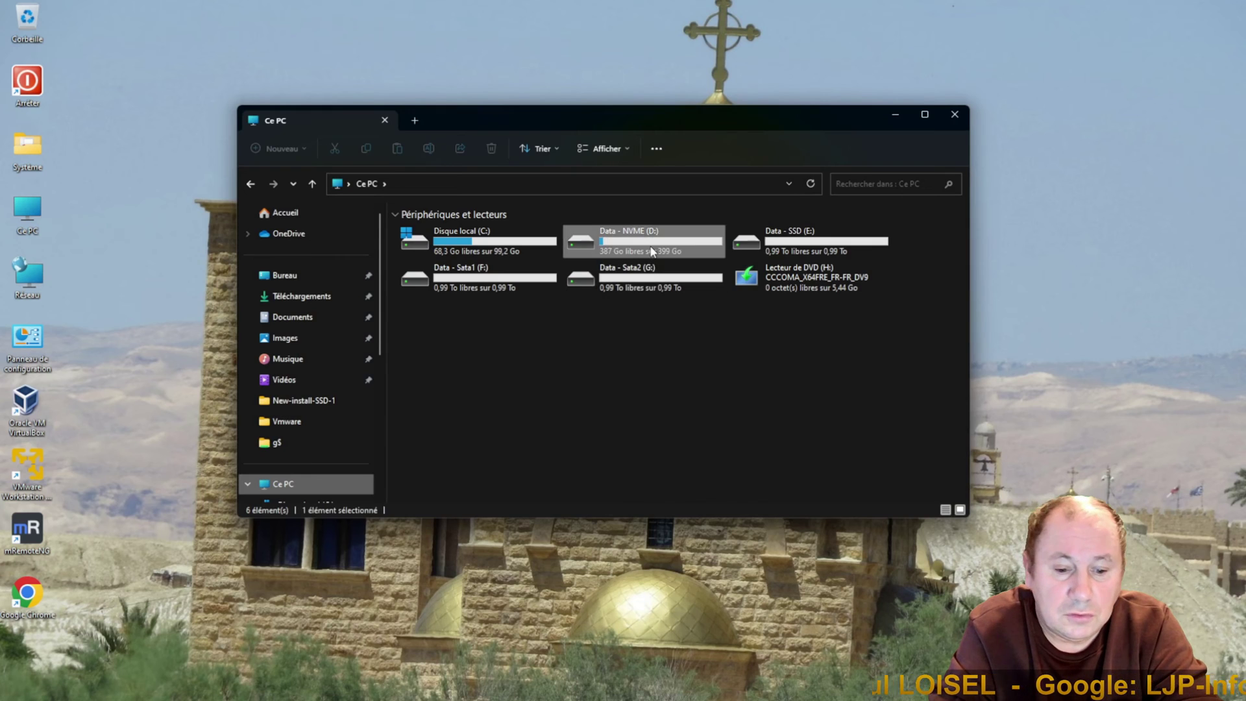
double_click(652, 252)
double_click(433, 252)
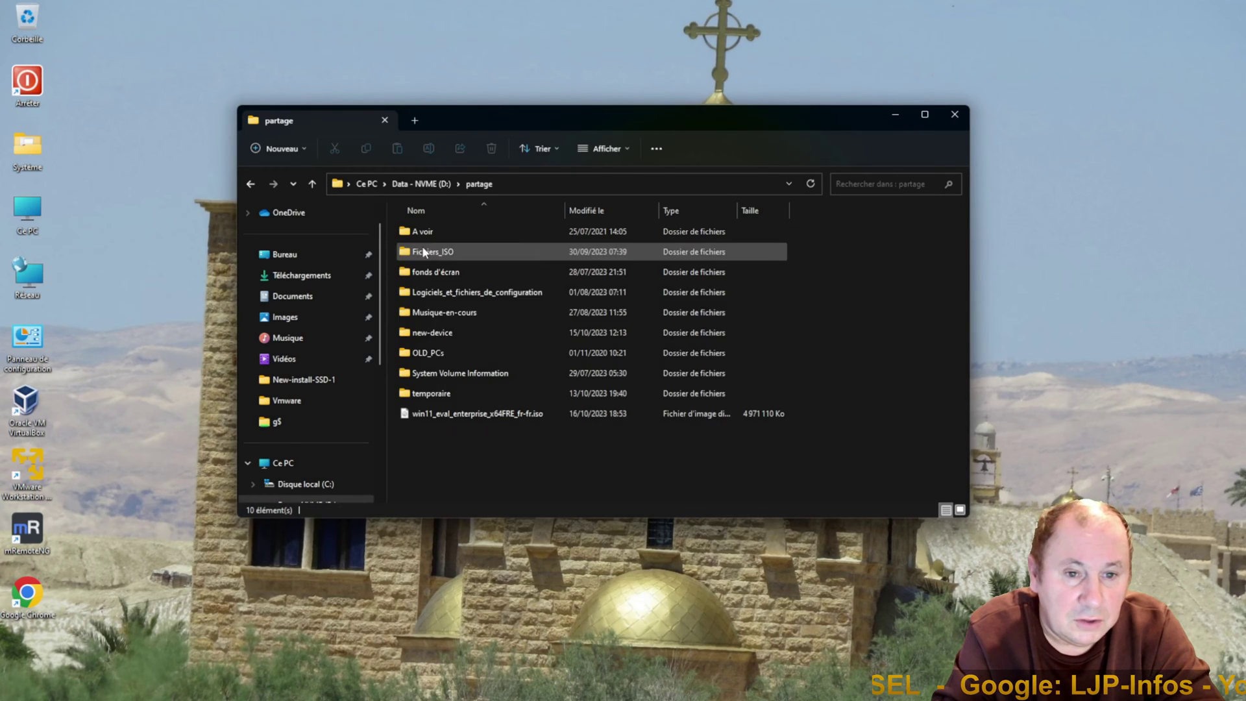
left_click(431, 414)
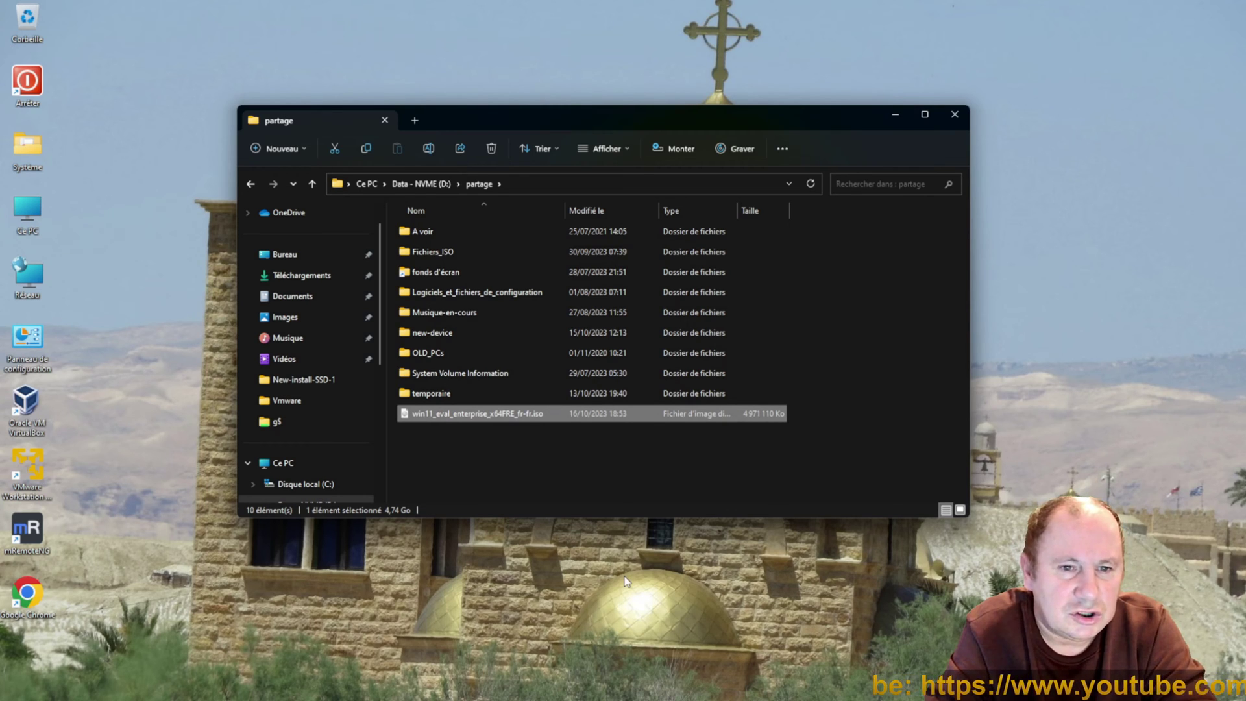
left_click(613, 499)
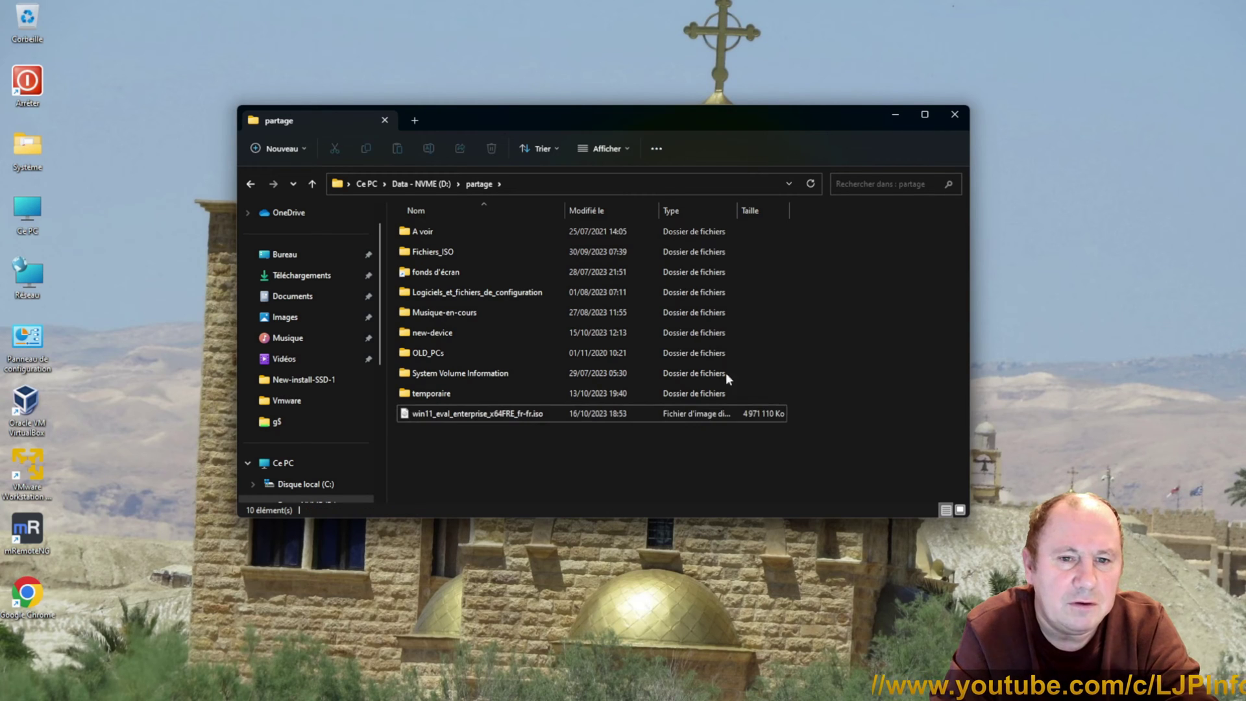
left_click(952, 116)
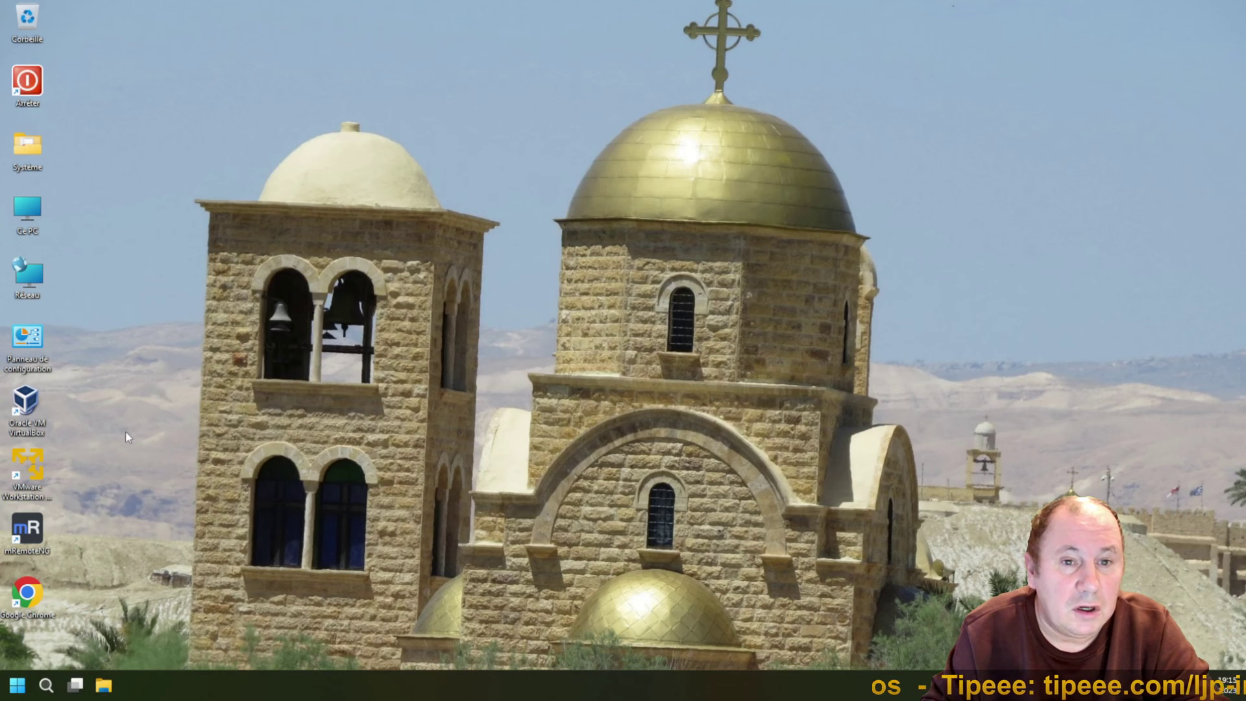
Open VMware Workstation 17 Player and start creating a new virtual machine, moving the wizard clear of the main window.
left_click(29, 467)
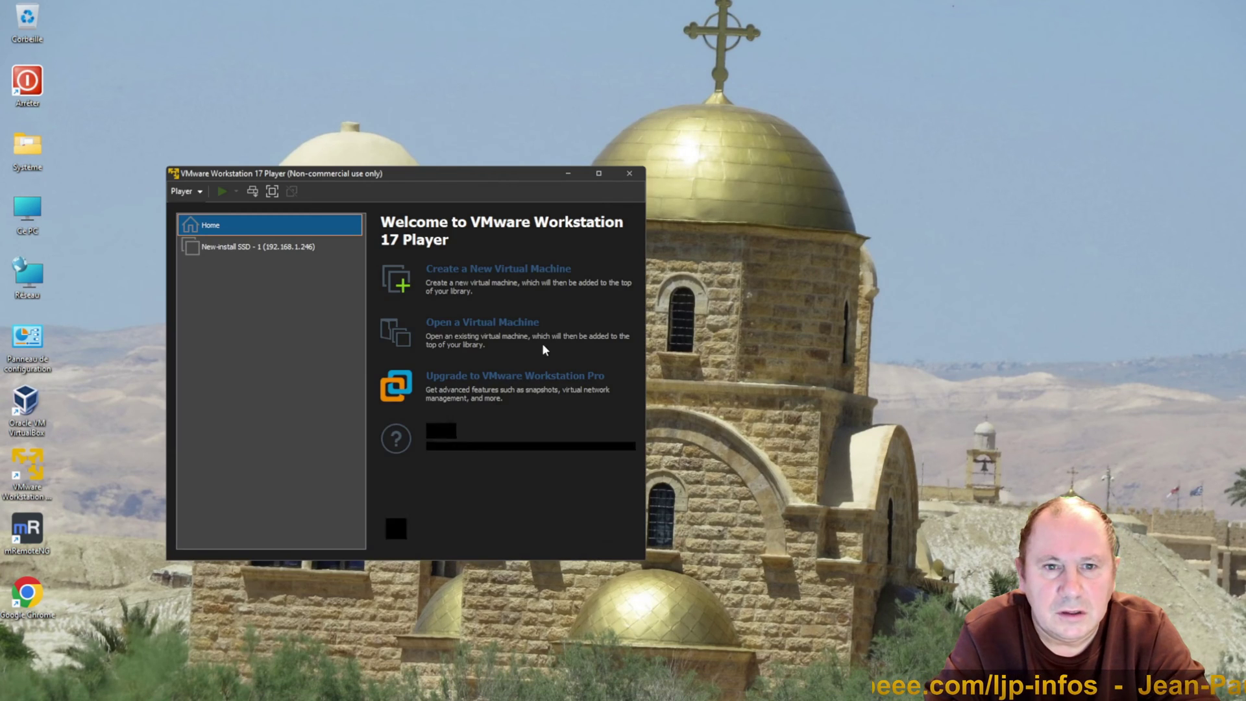
left_click(182, 192)
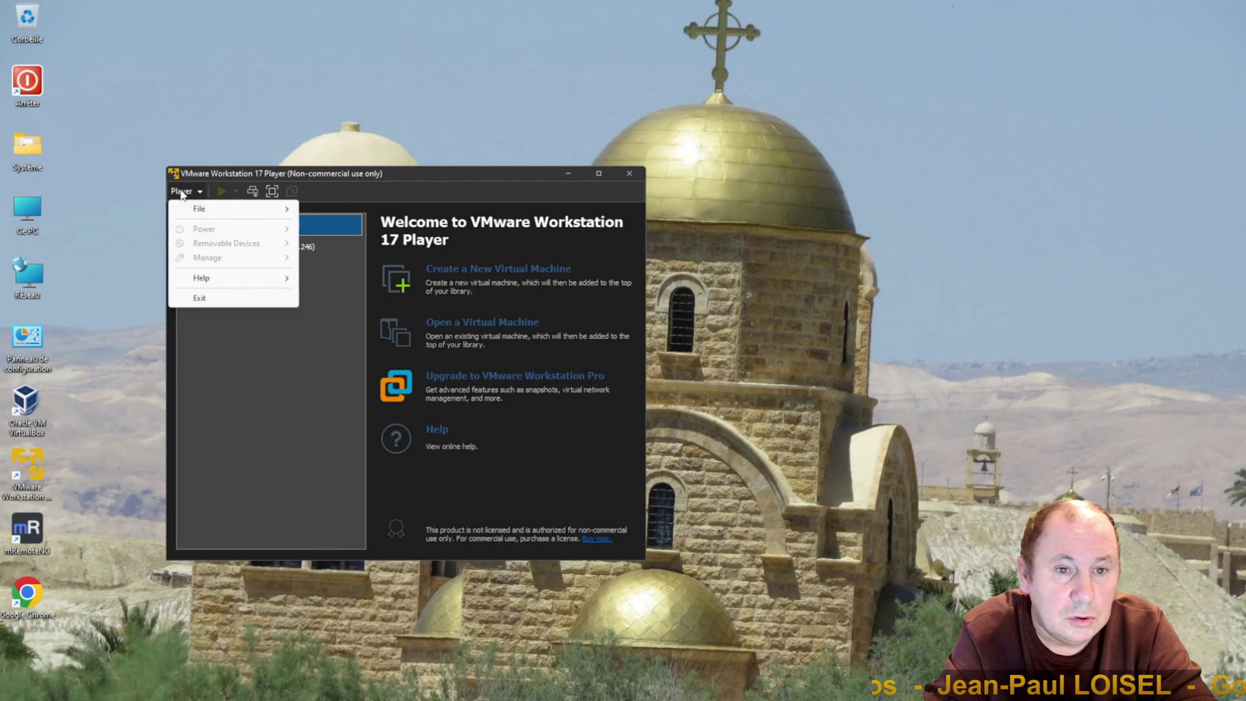
mouse_move(197, 210)
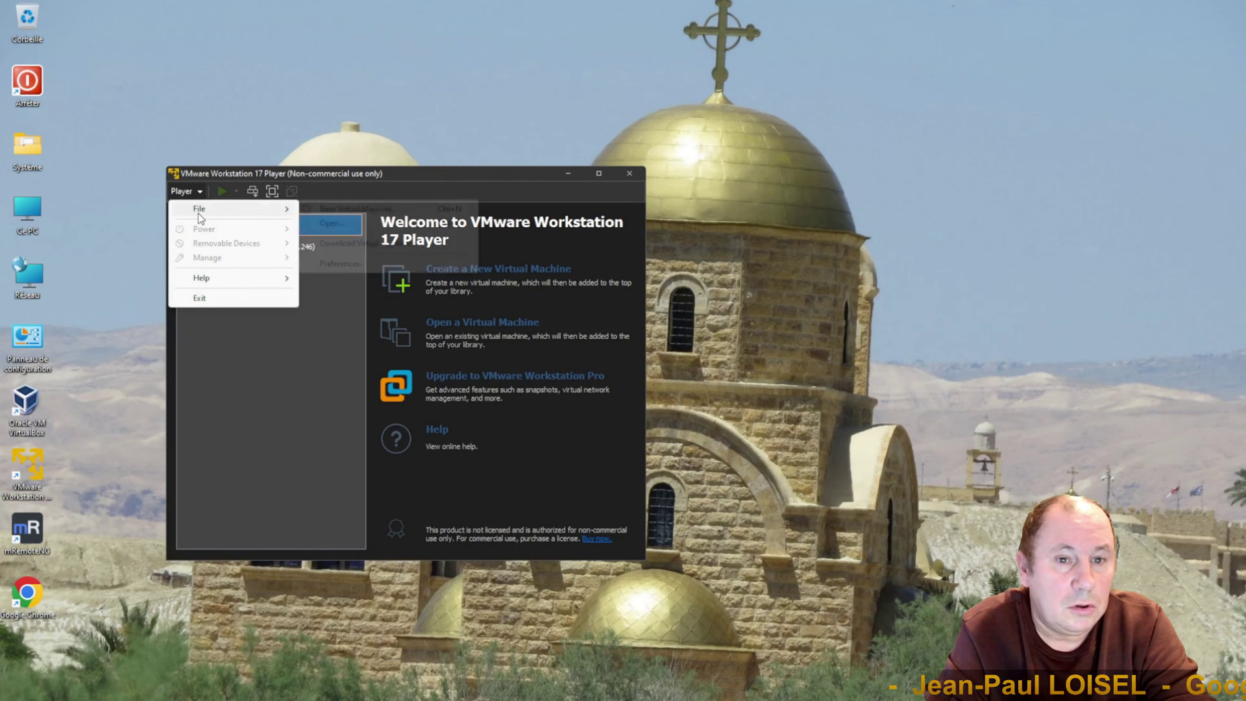
left_click(368, 210)
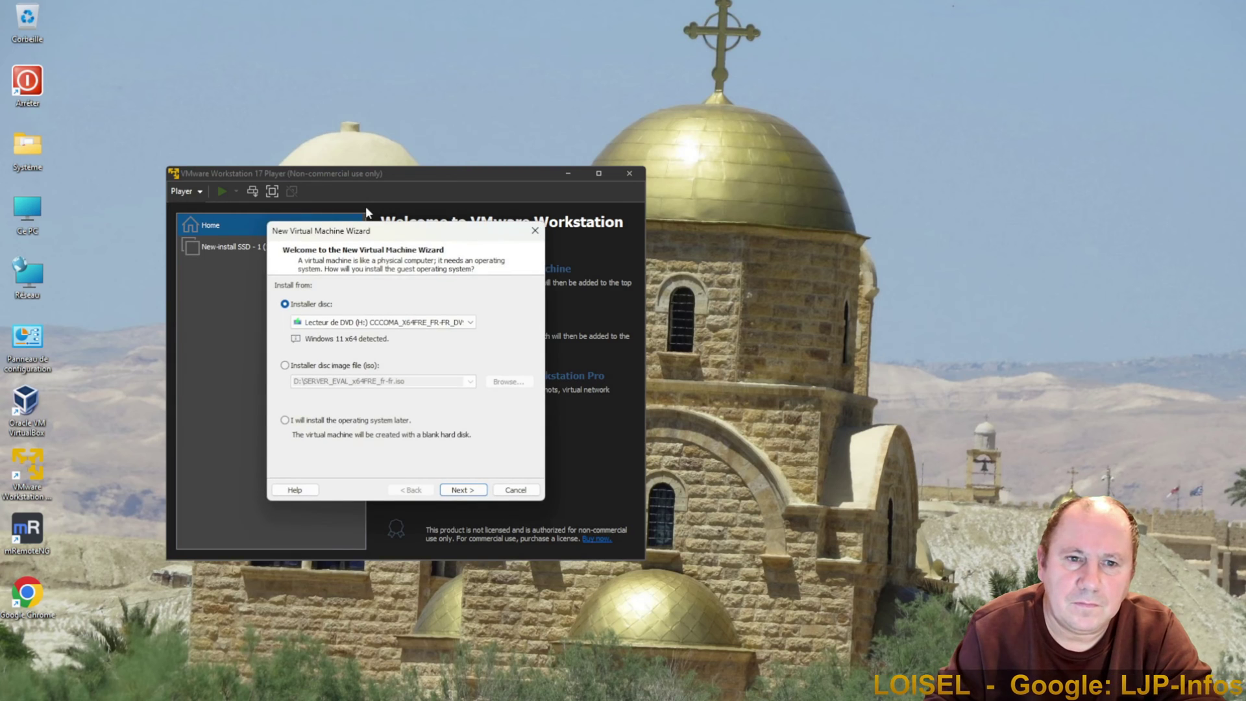
left_click_drag(380, 234, 612, 230)
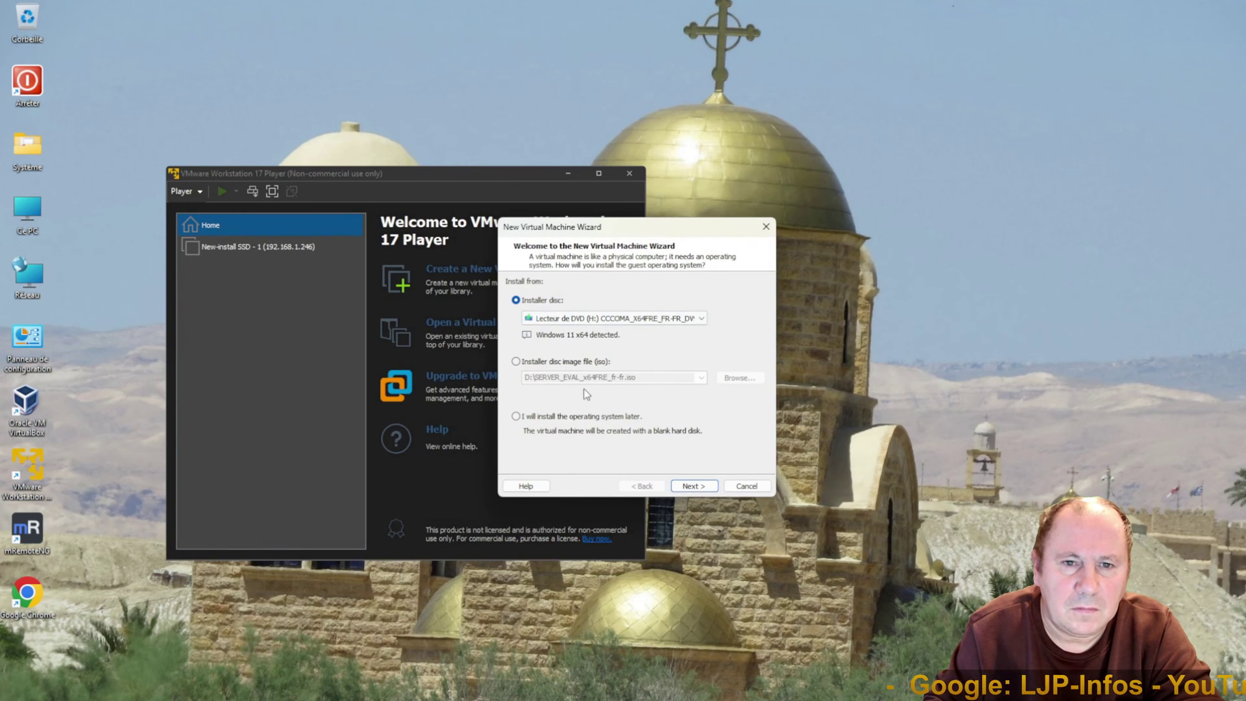
Choose to install the operating system later so the virtual machine gets a blank hard disk, and continue.
left_click(562, 417)
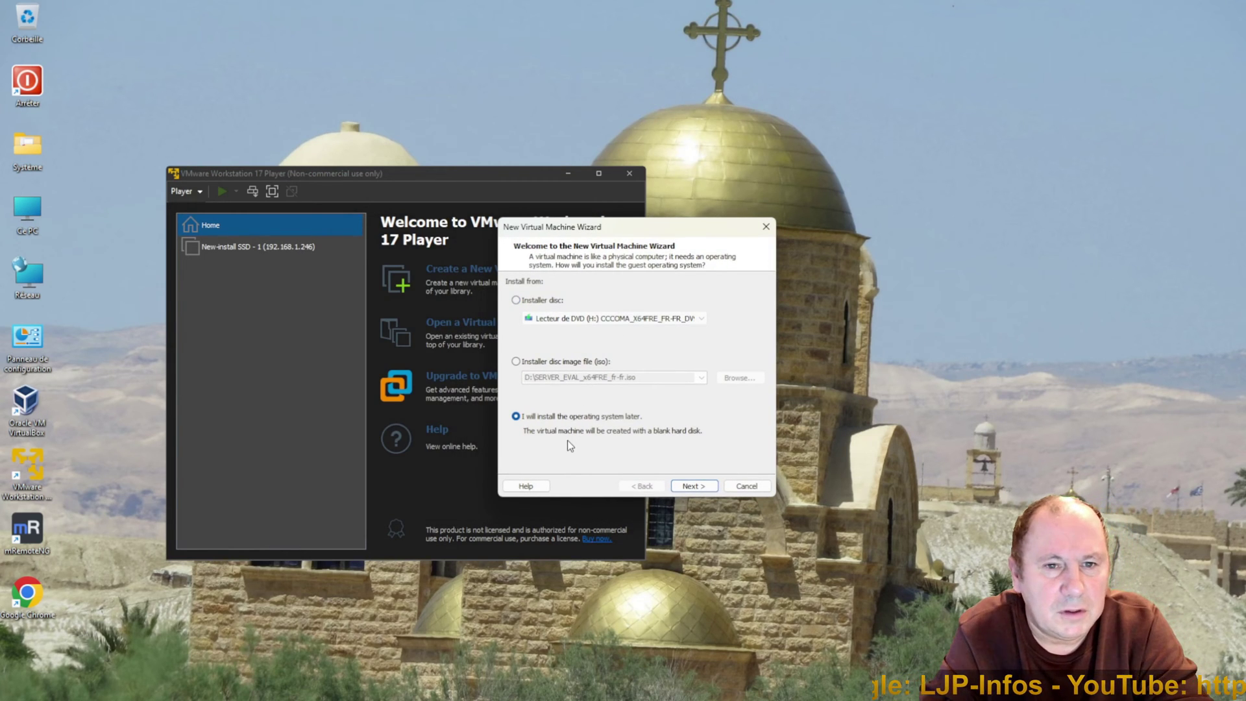
left_click(563, 363)
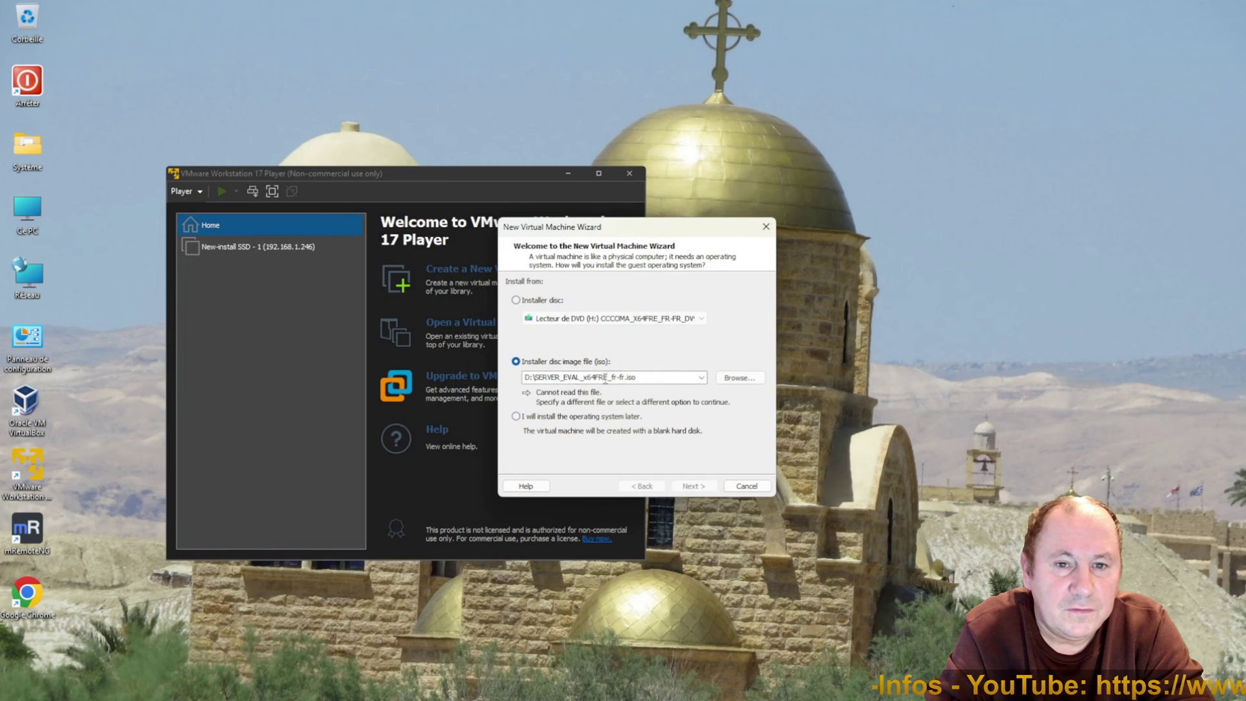
left_click(515, 416)
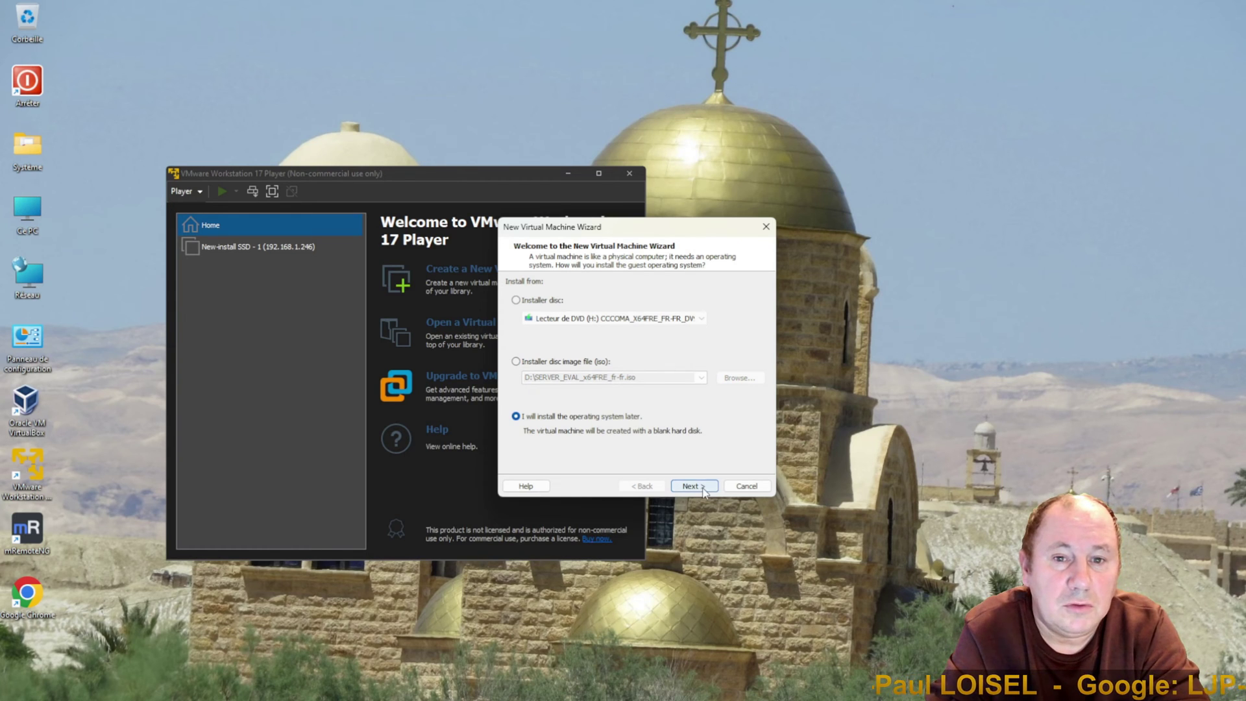
left_click(691, 486)
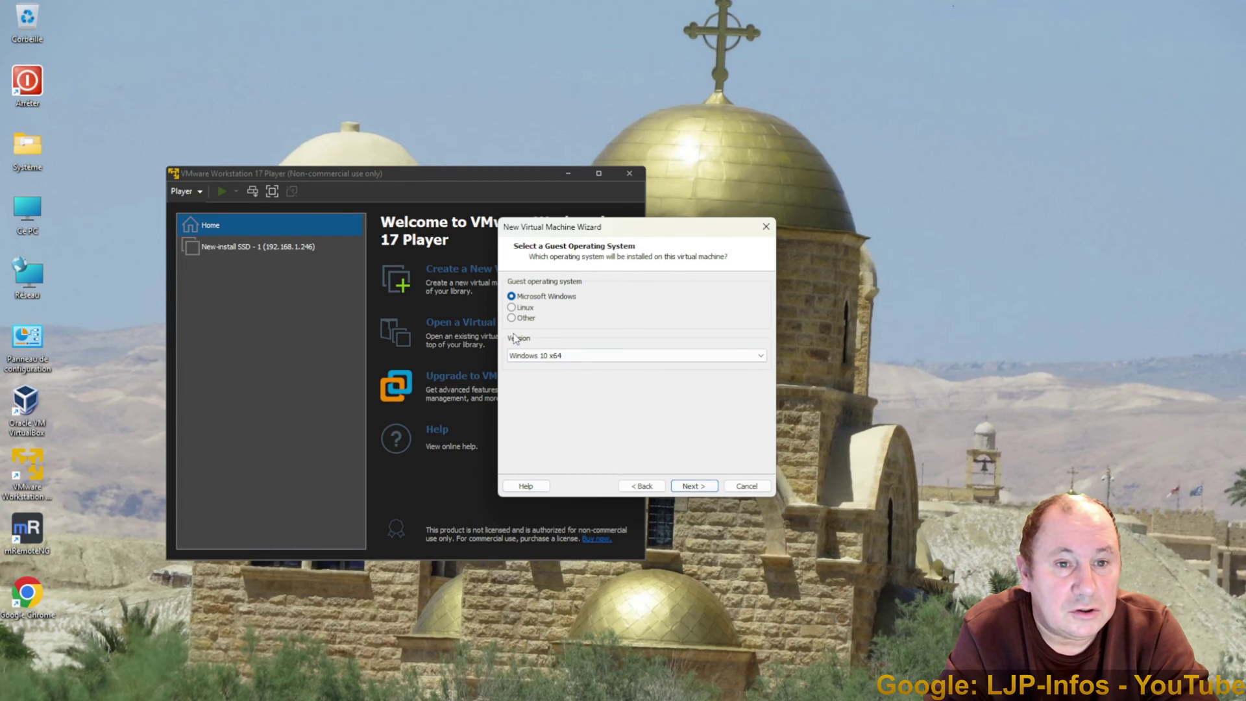
Set the Microsoft Windows guest version to Windows 11 x64 and continue to naming the virtual machine.
left_click(588, 356)
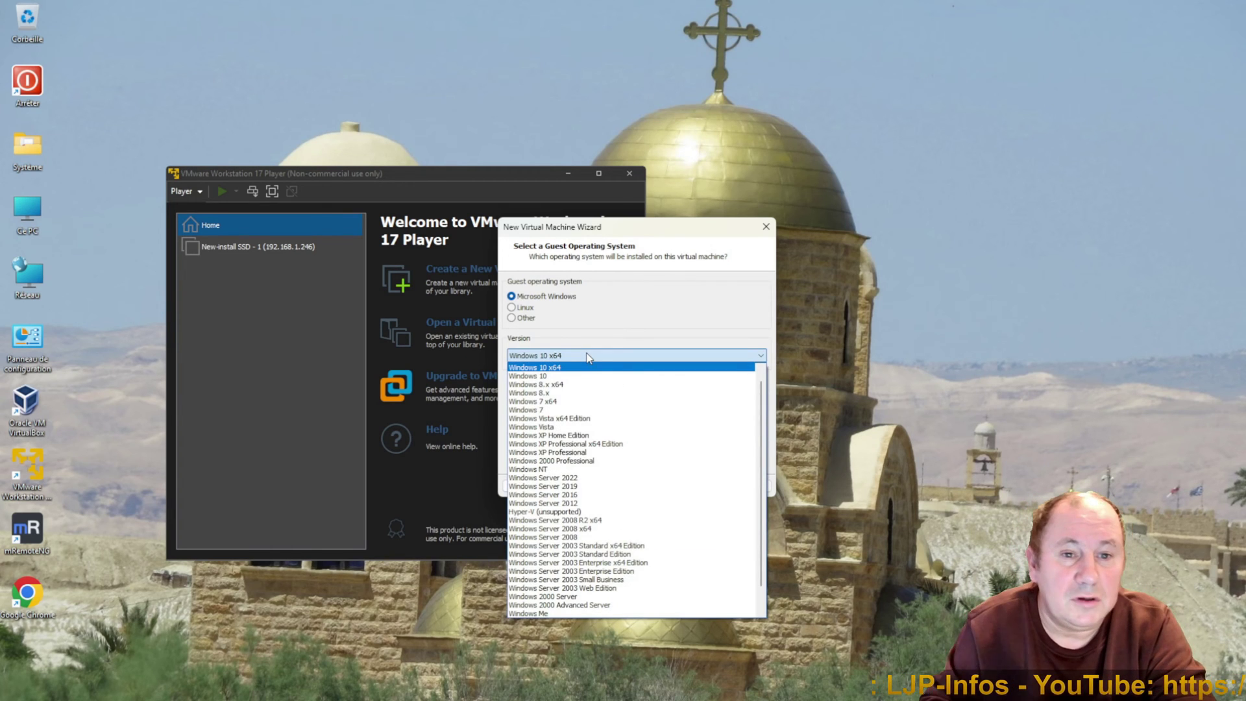
scroll(579, 373, "up", 2)
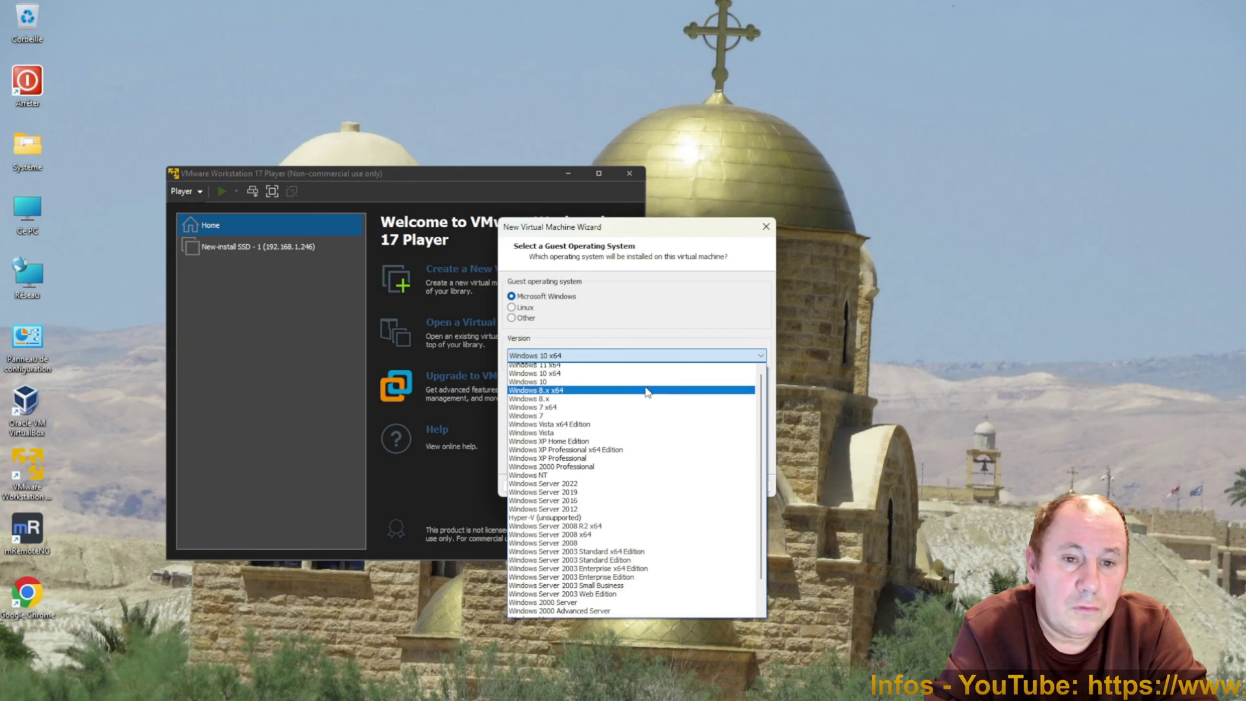
left_click(575, 368)
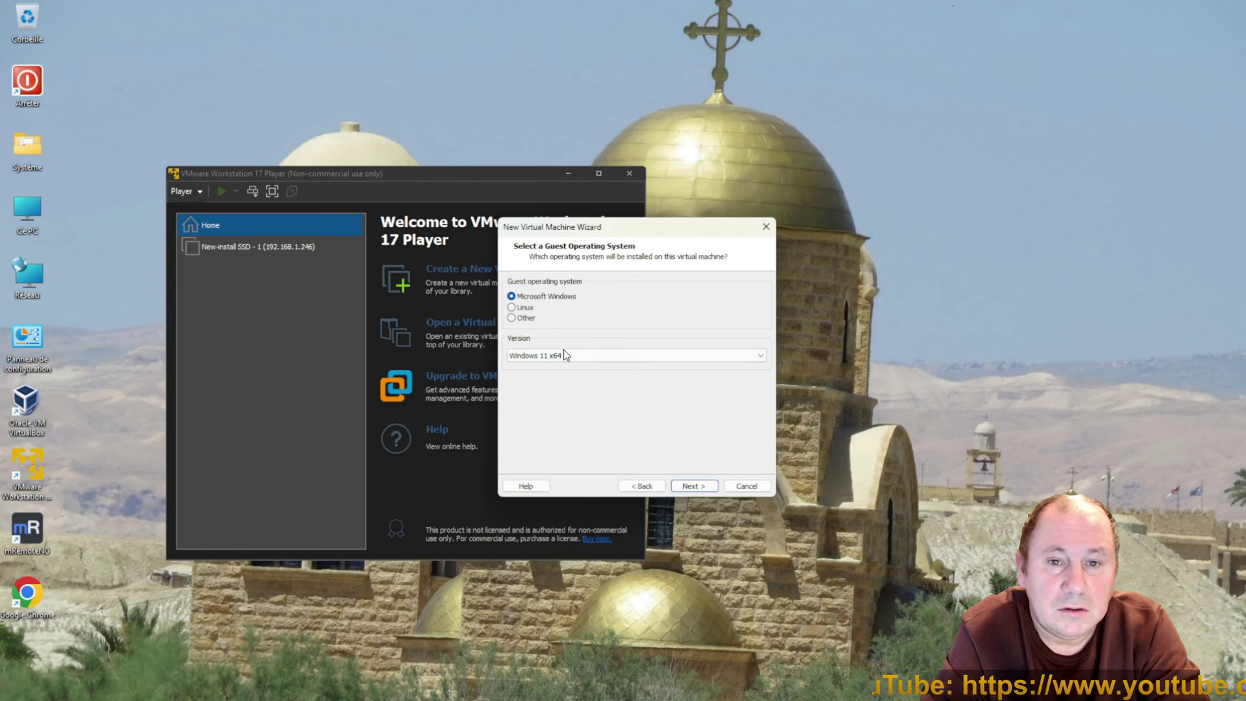
left_click(707, 488)
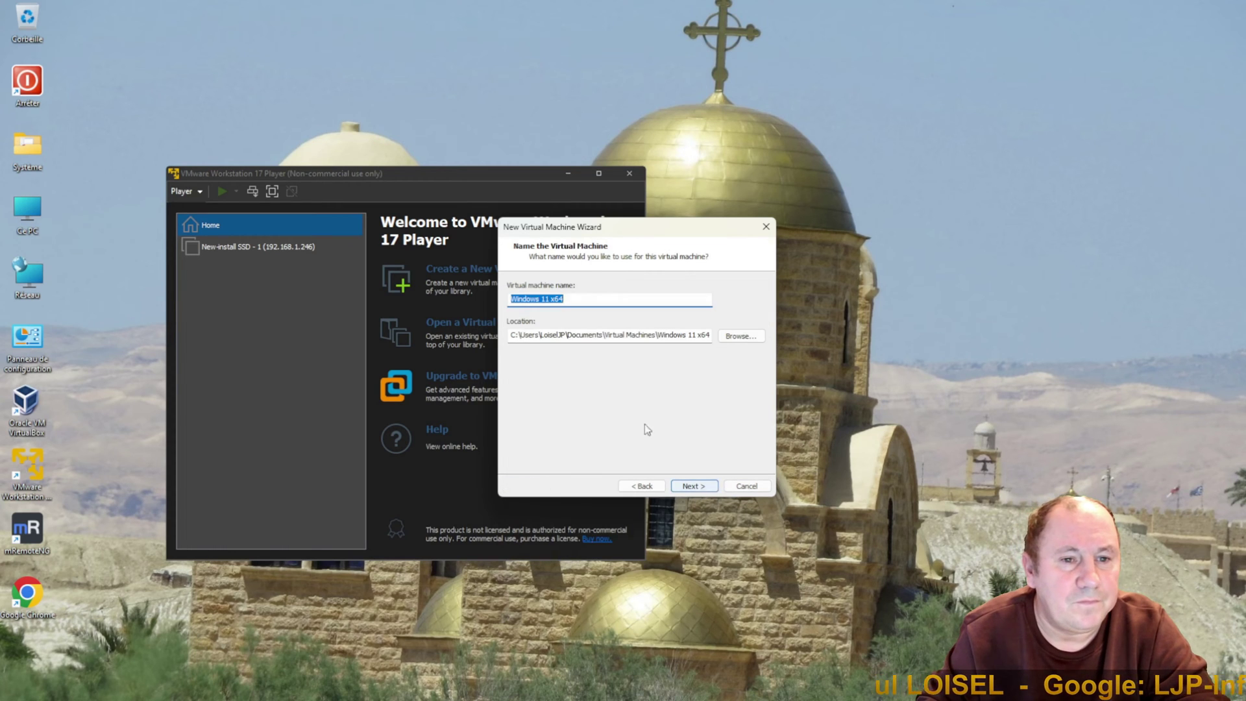
Set the virtual machine's location to D:\Machines virtuelles\Vmware.
left_click(731, 339)
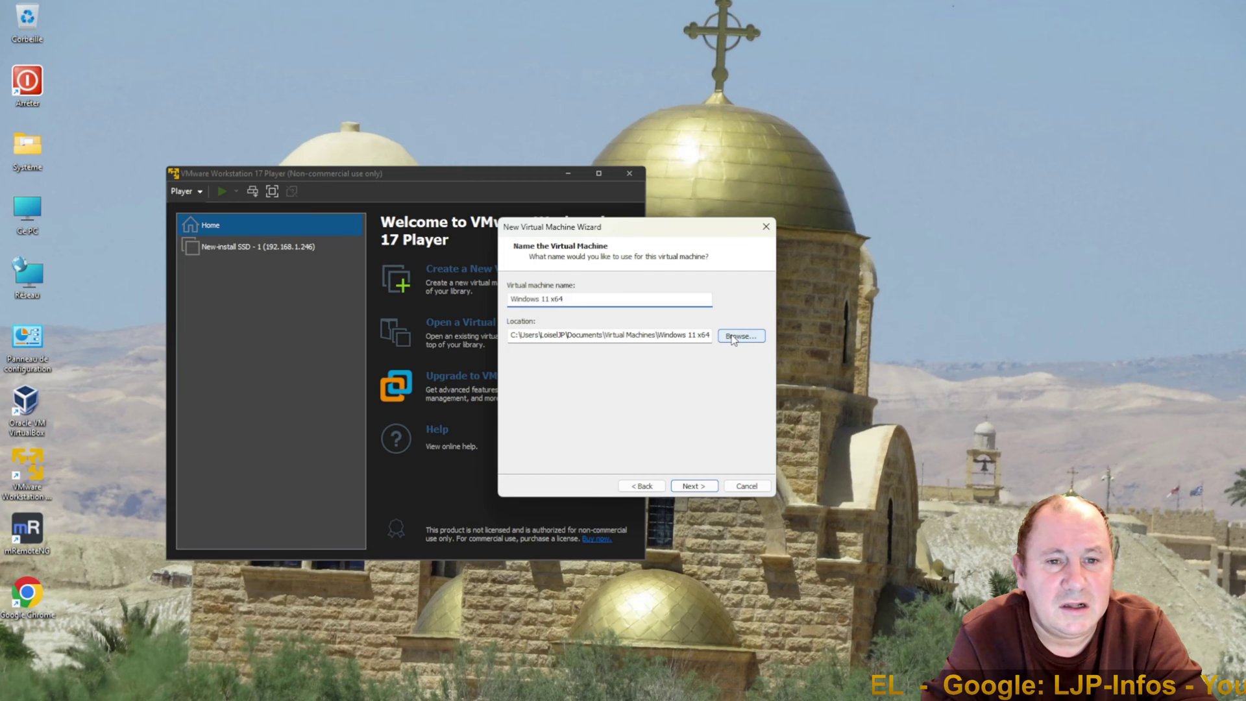
left_click(553, 431)
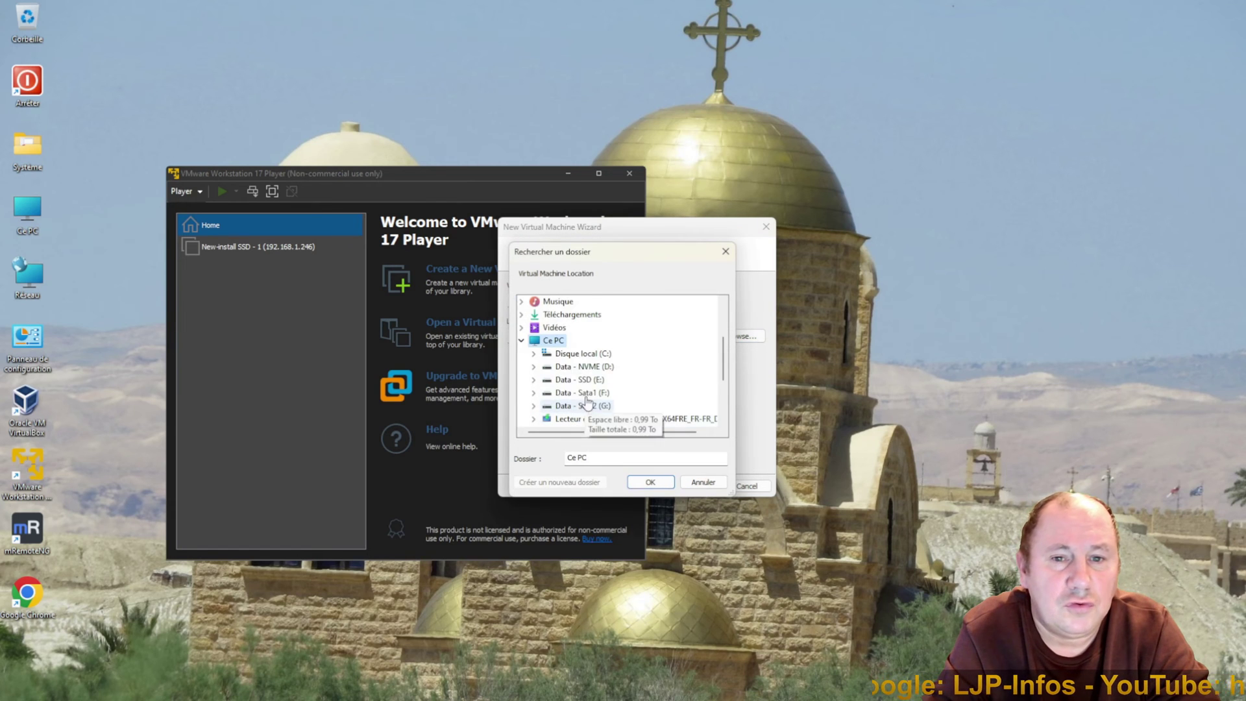
left_click(584, 366)
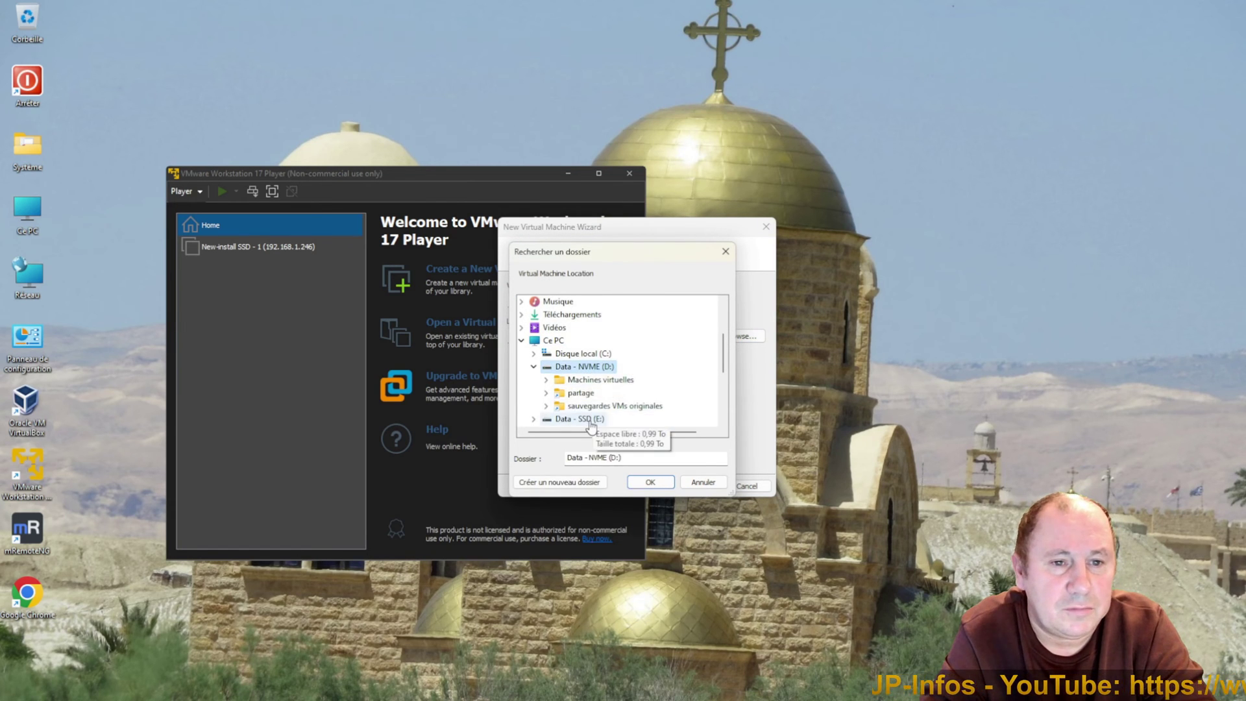
left_click(581, 419)
left_click(597, 366)
left_click(610, 379)
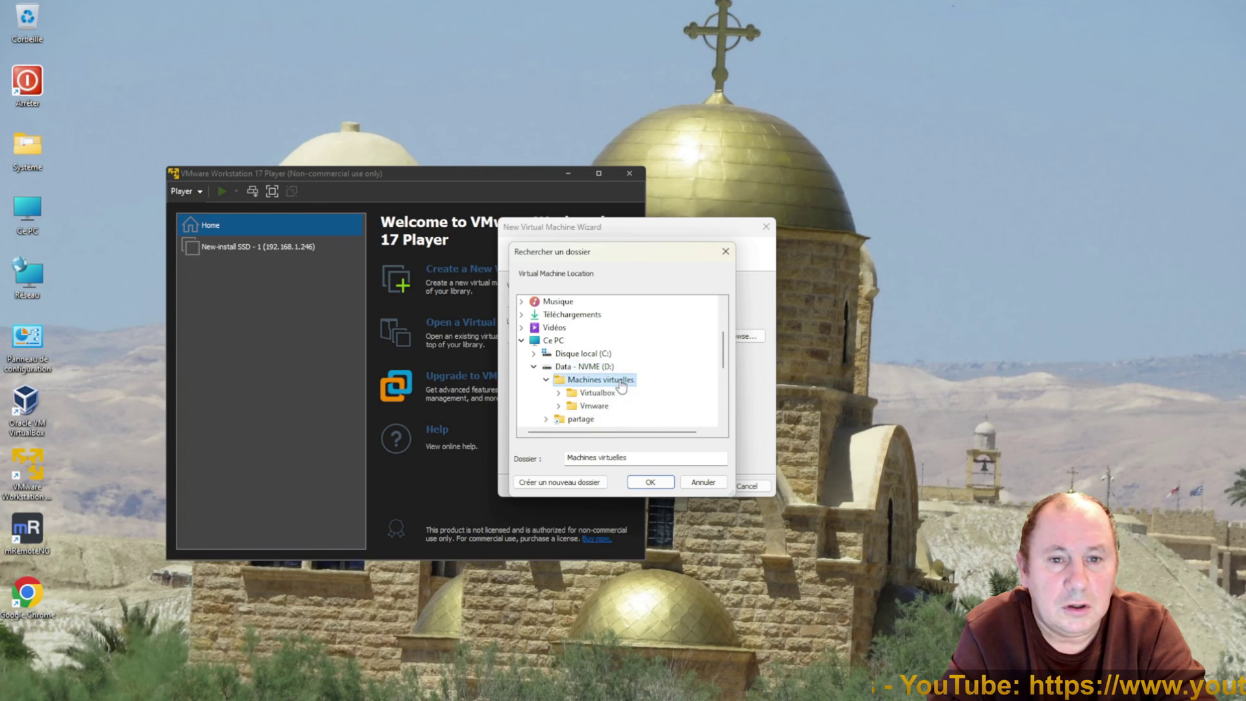
left_click(597, 405)
left_click(650, 482)
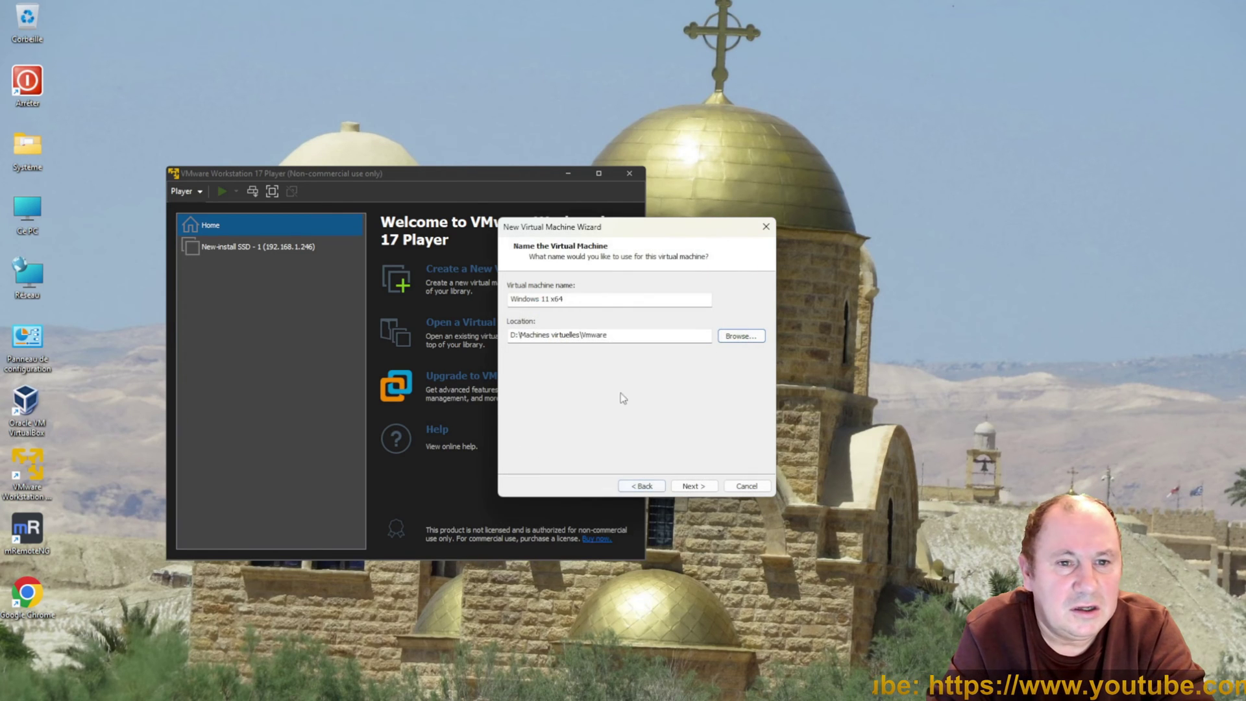
Name the virtual machine New install - EFI and try to continue with the existing location.
left_click(565, 298)
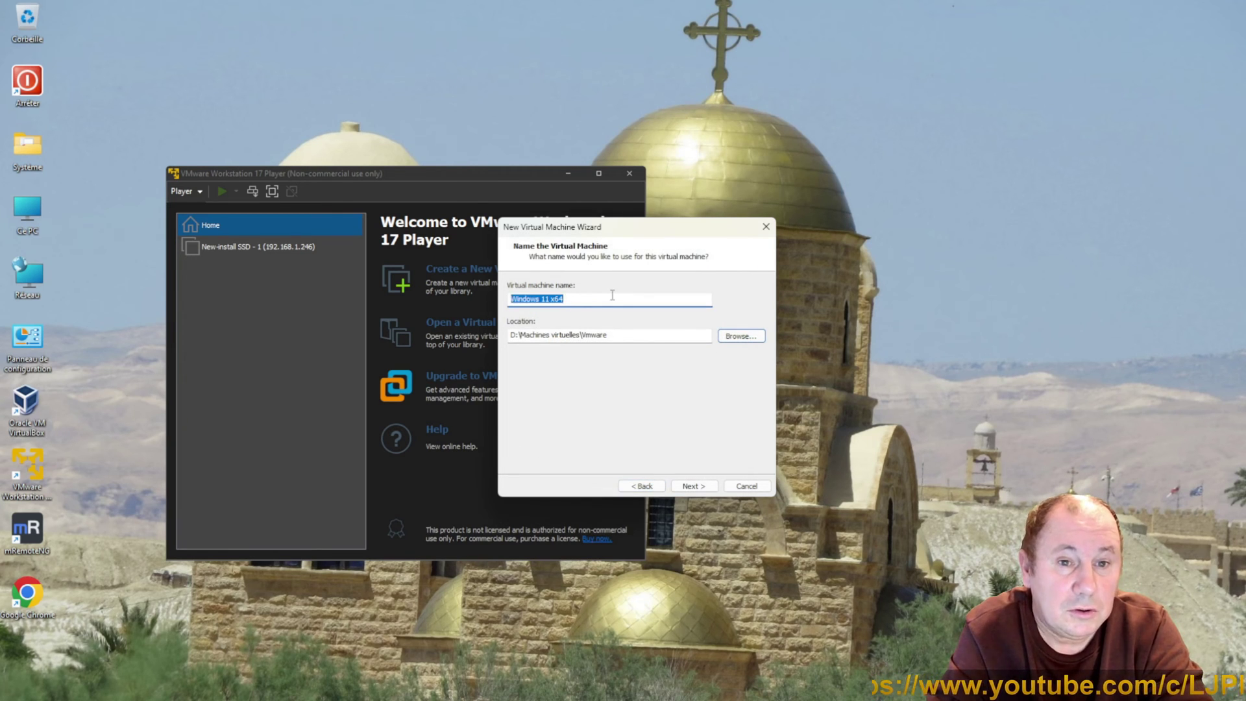
type("Wew ")
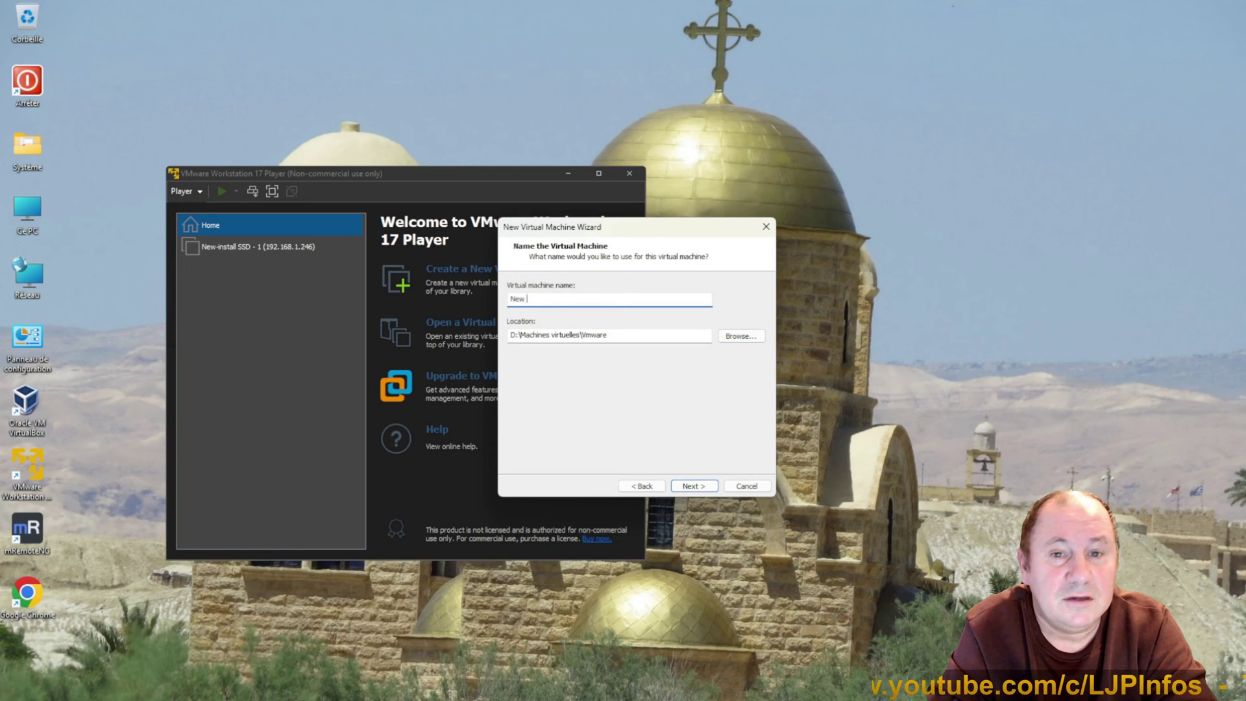
type("install - EFI")
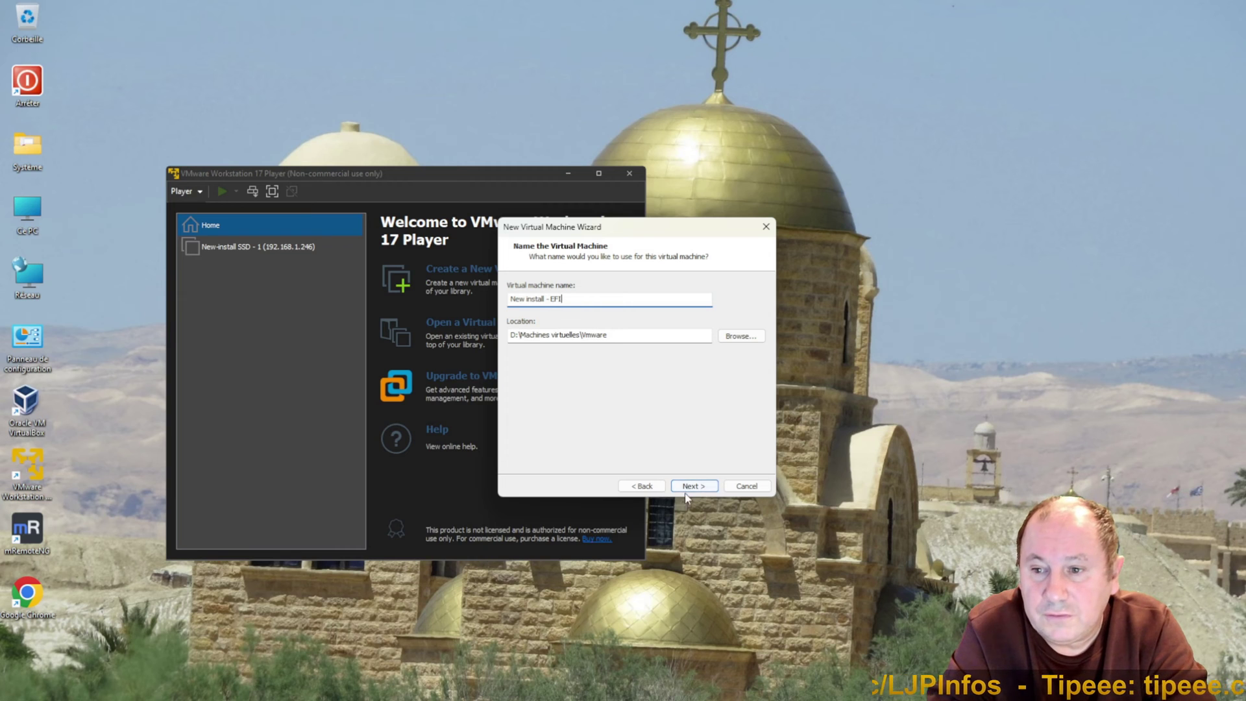
left_click(704, 487)
left_click(716, 392)
Extend the virtual machine's location to D:\Machines virtuelles\Vmware\New install - EFI and continue to the encryption settings.
left_click(669, 334)
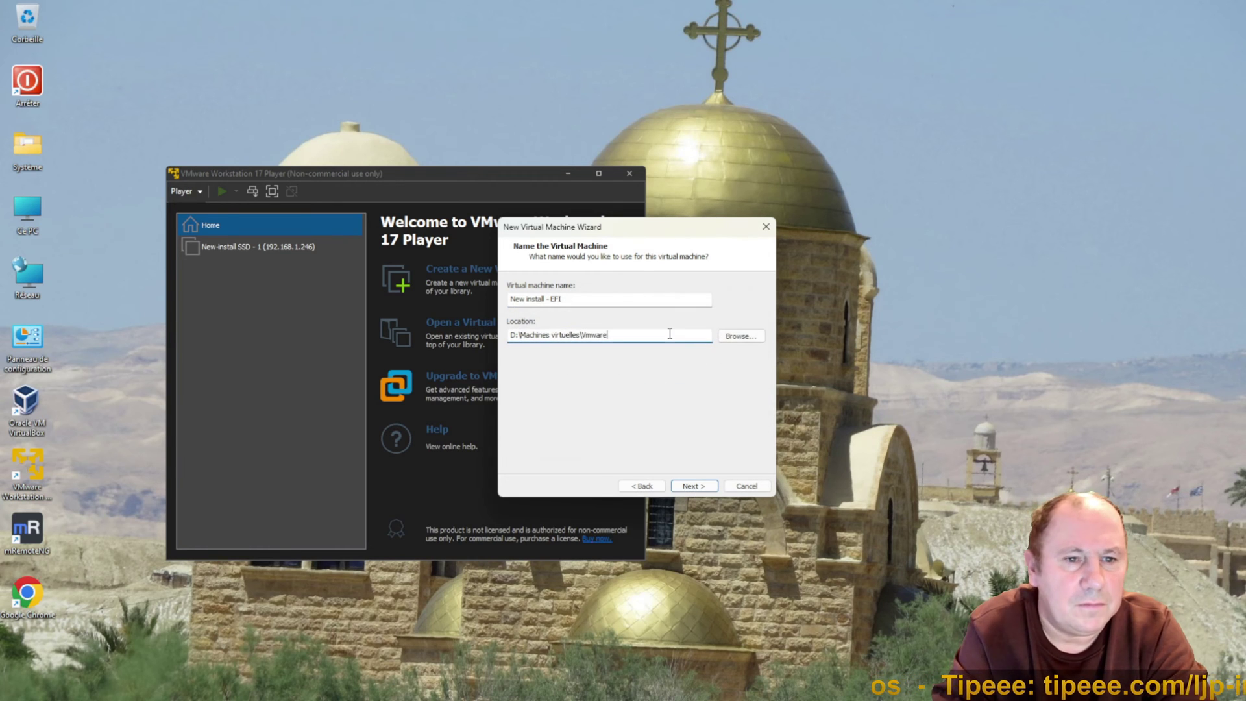
type("\\")
left_click(576, 300)
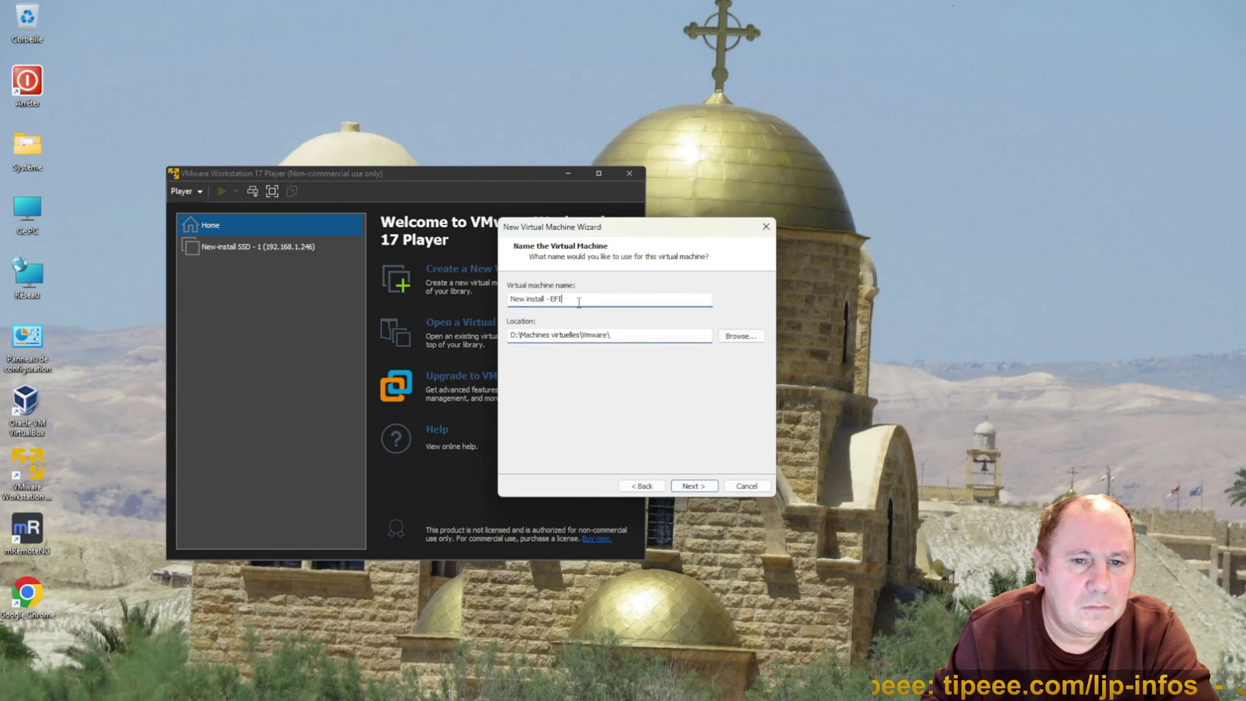
key("ctrl+c")
left_click(639, 338)
key("ctrl+v")
left_click(691, 485)
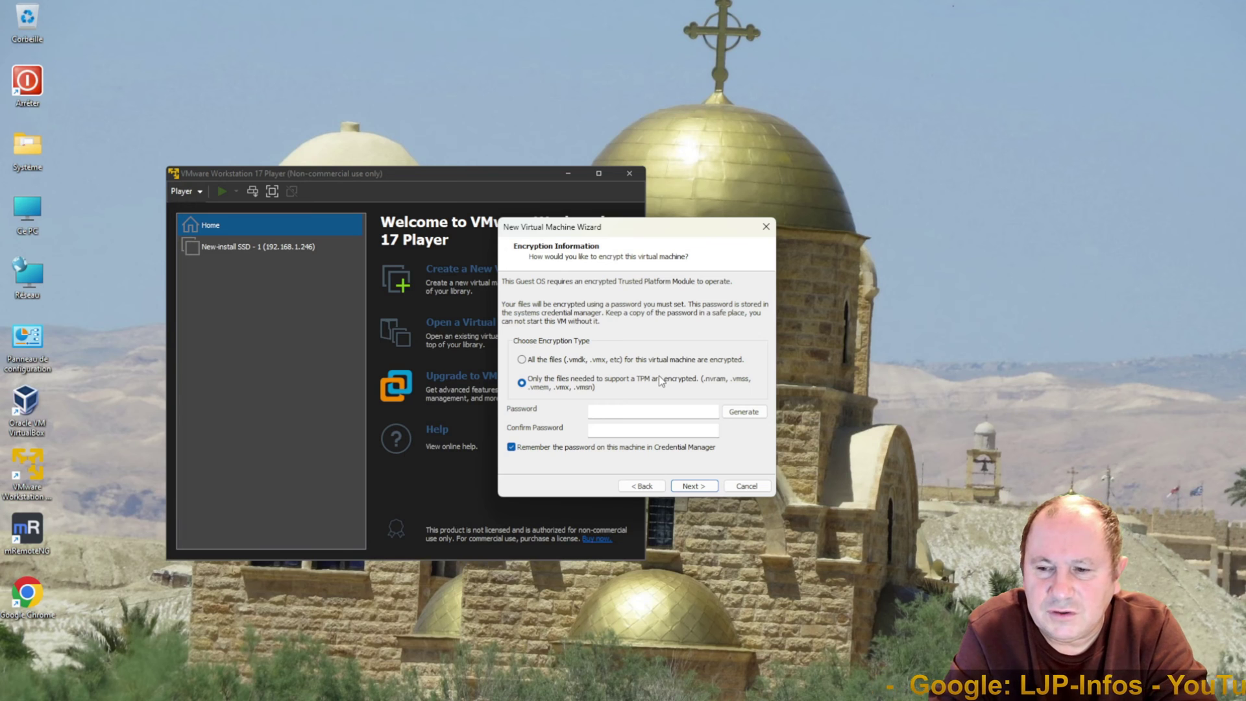
Enter a password for encrypting only the files needed to support a TPM.
left_click(630, 412)
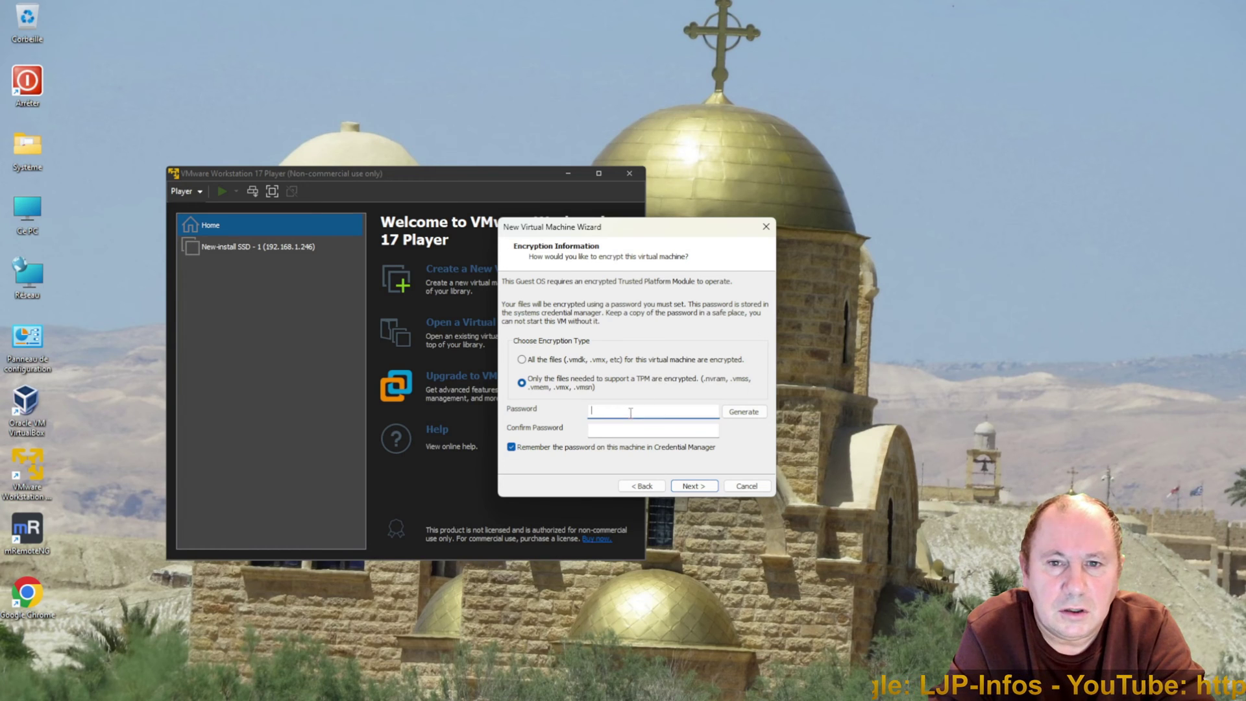
type("*******")
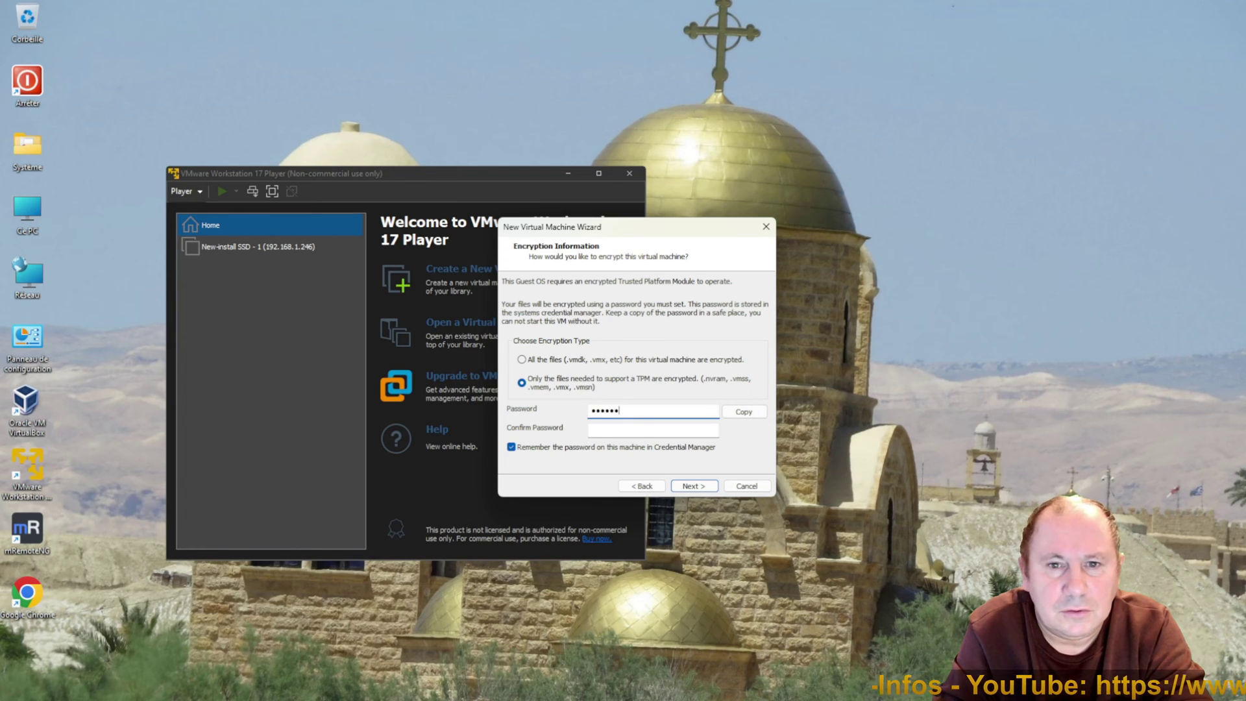
type("**")
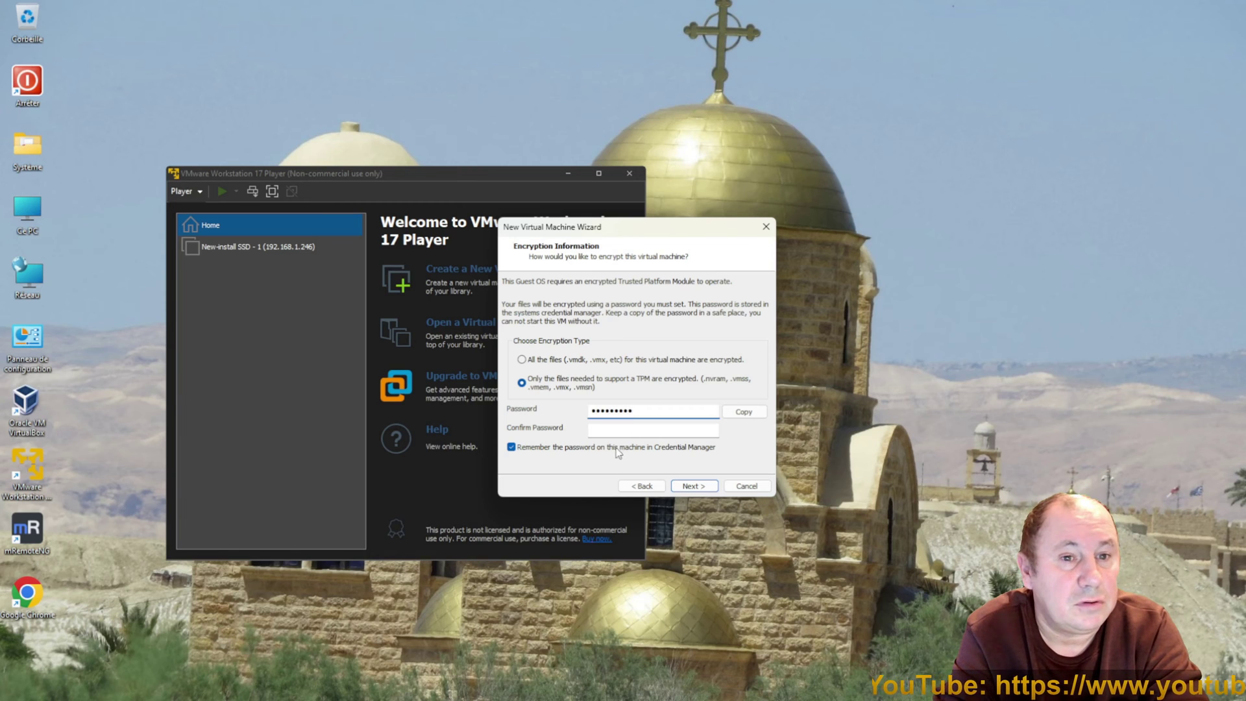
left_click(645, 431)
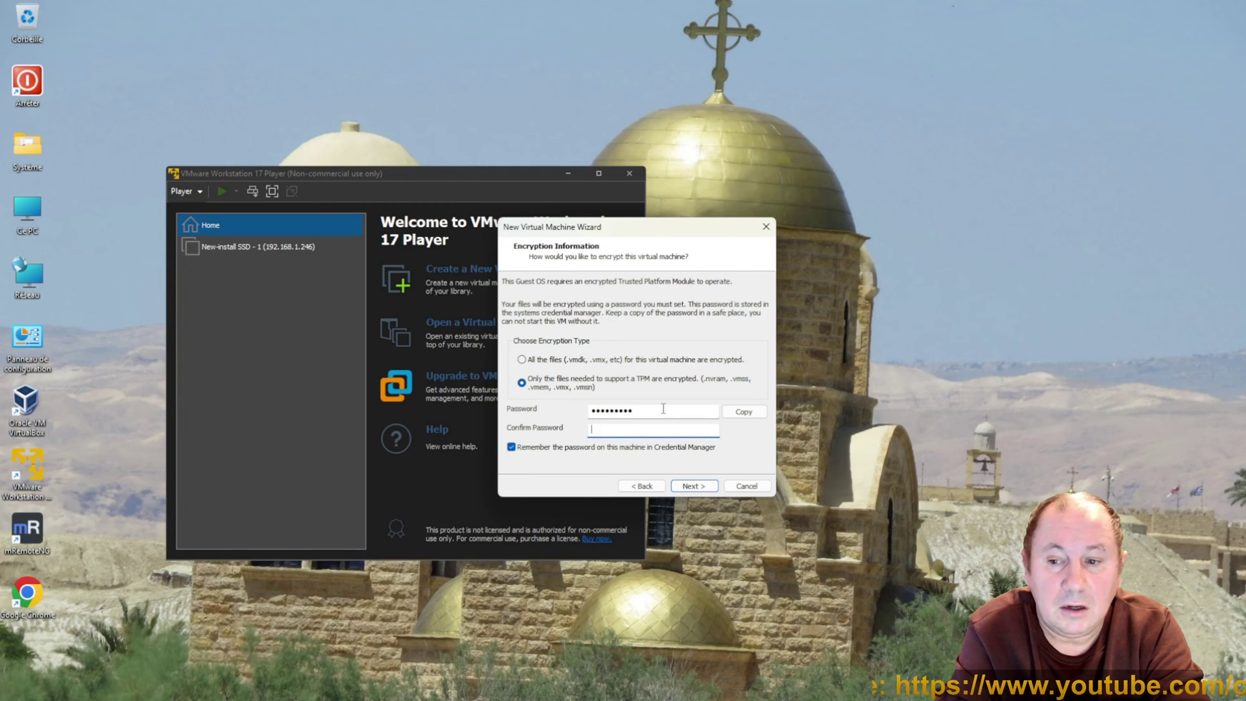
Try to continue with a shorter encryption password, copying it from the password field into the confirmation field.
left_click(661, 409)
double_click(663, 409)
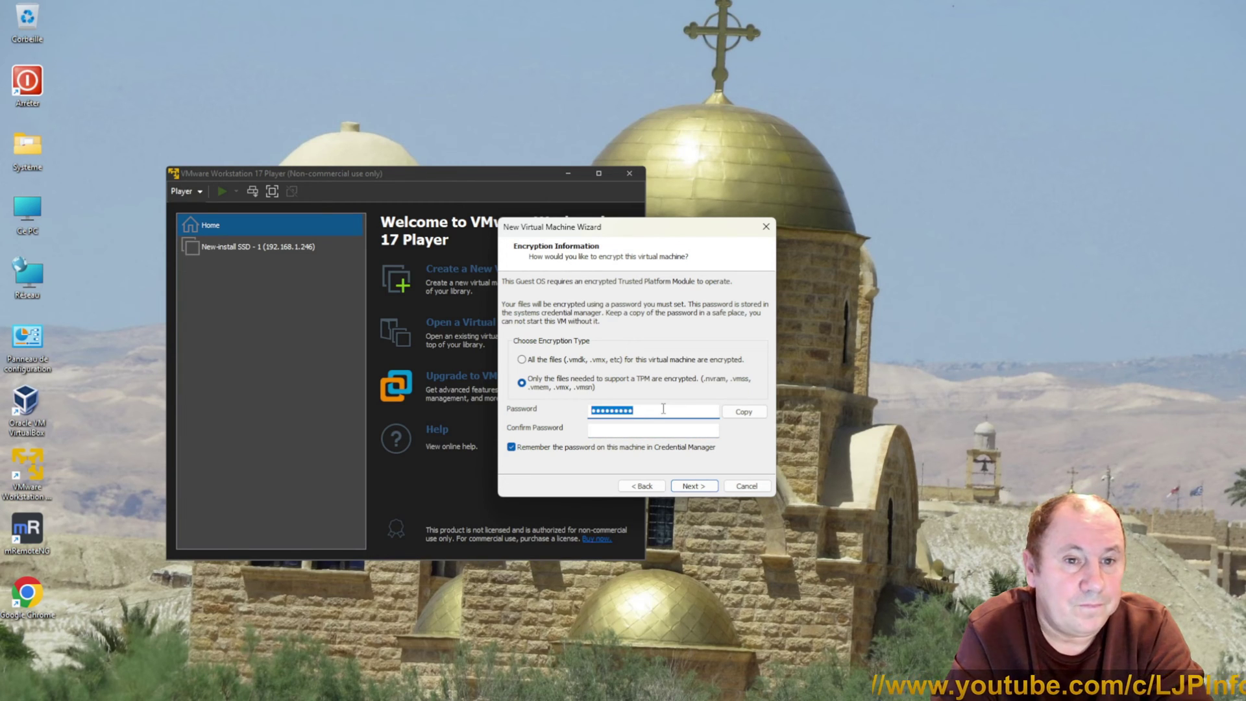
type("******")
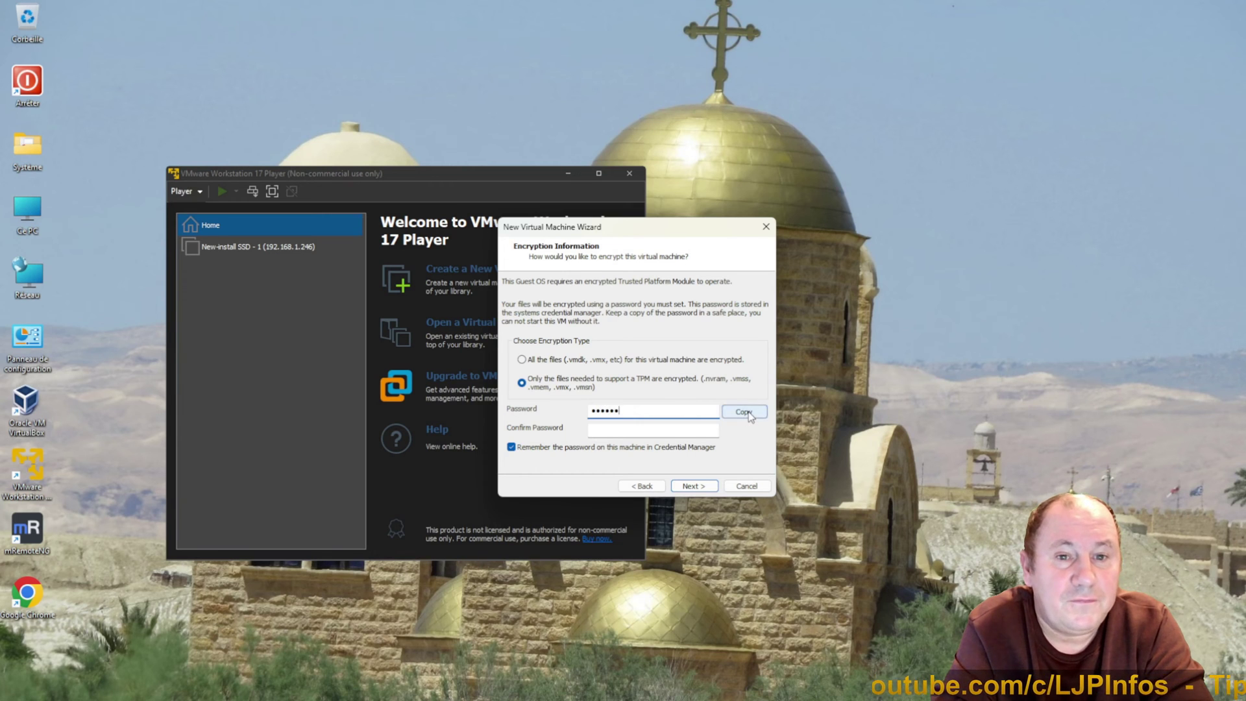
left_click(746, 414)
left_click(655, 432)
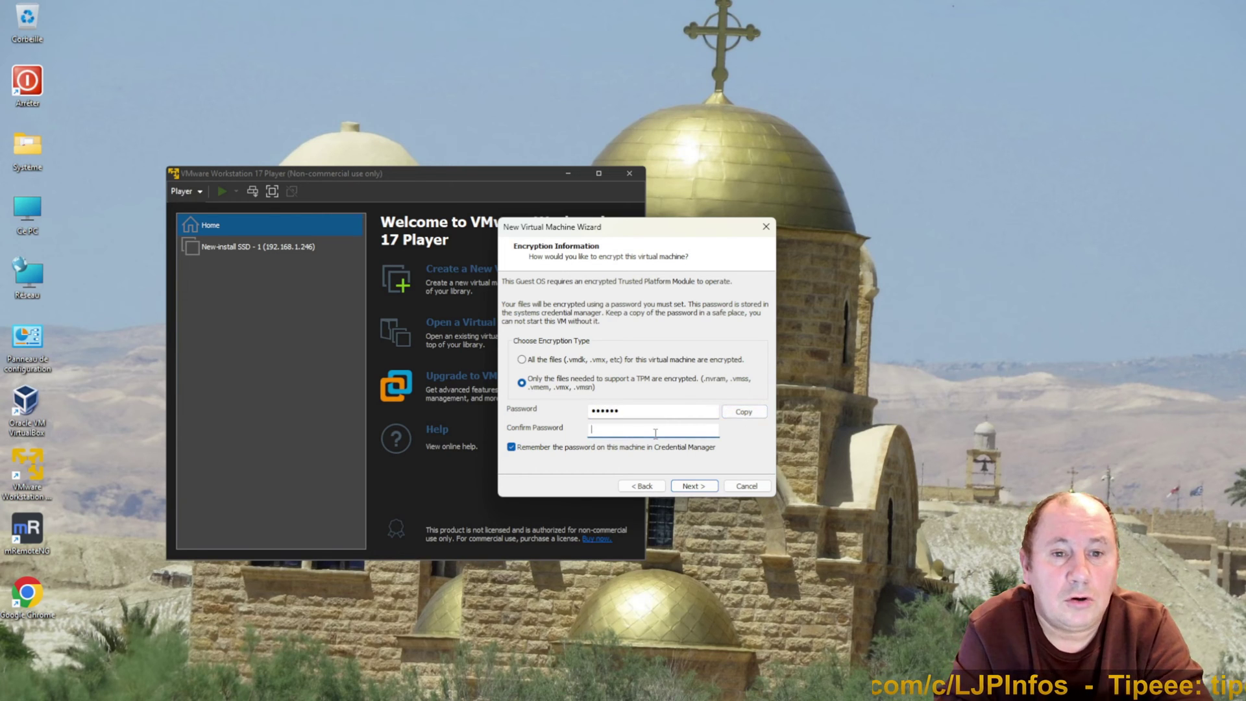
right_click(655, 432)
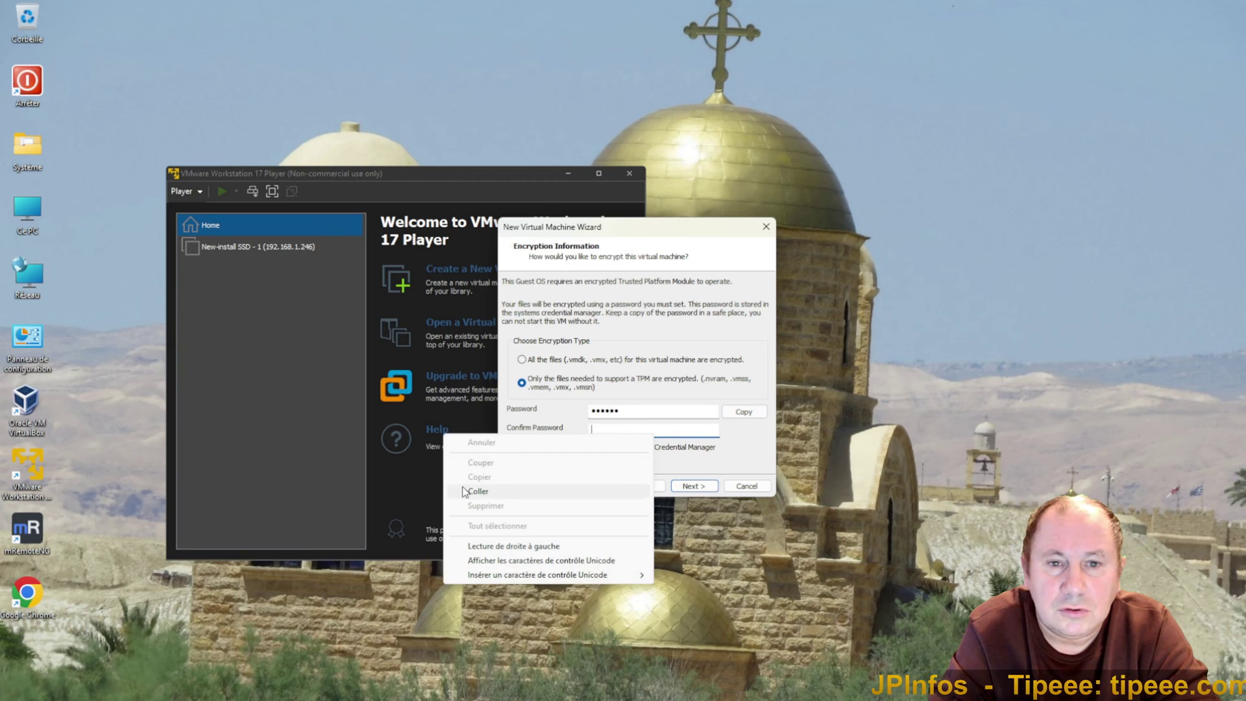
left_click(480, 491)
left_click(693, 485)
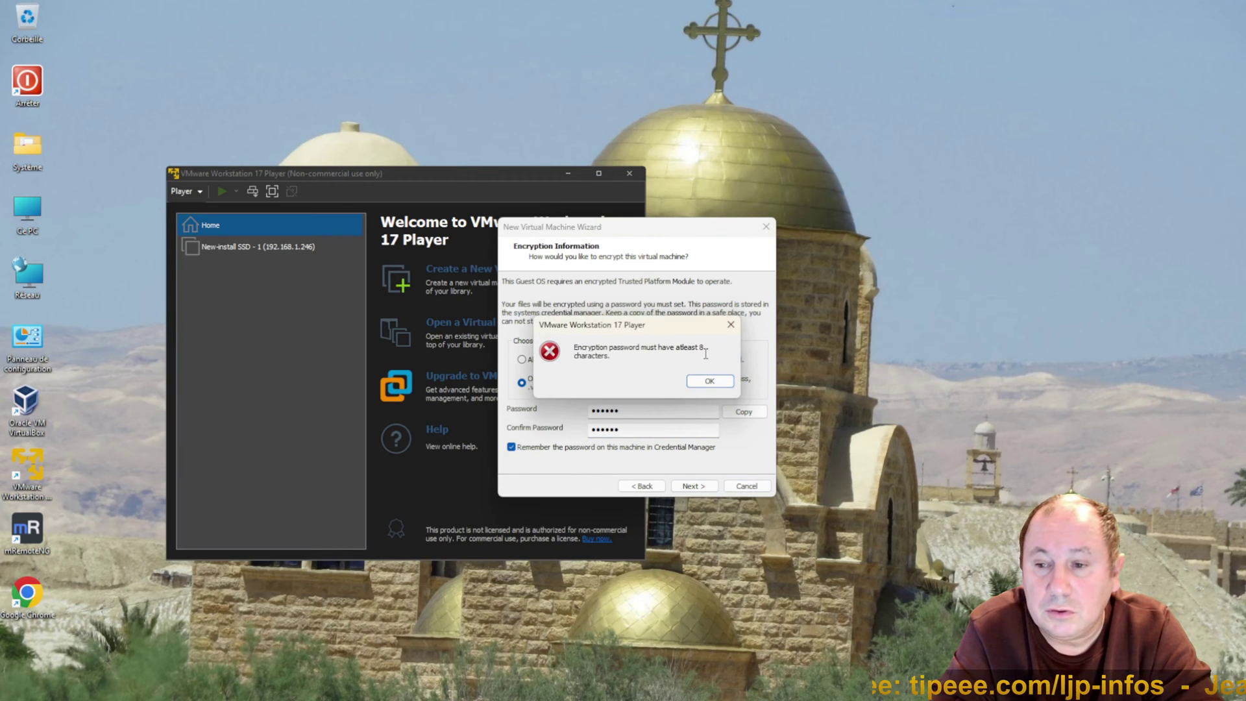
left_click(709, 383)
Enter a longer encryption password, confirm it, and continue to the disk capacity settings.
left_click(639, 407)
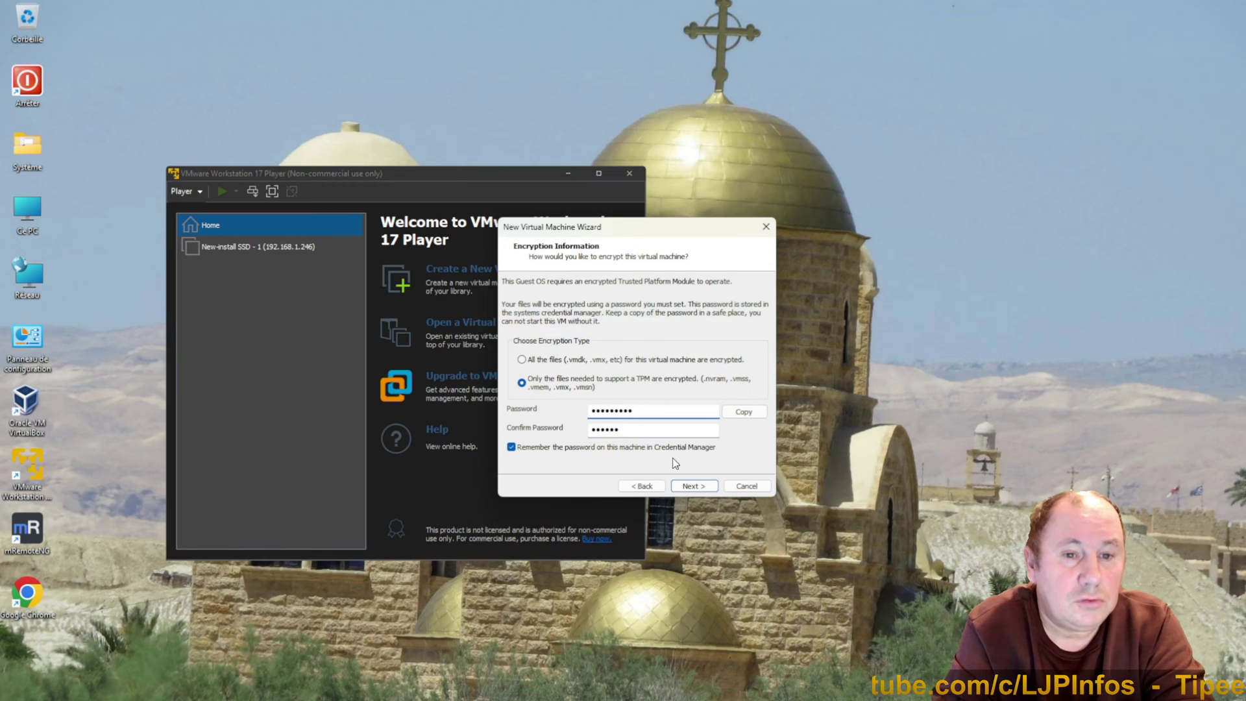
left_click(682, 437)
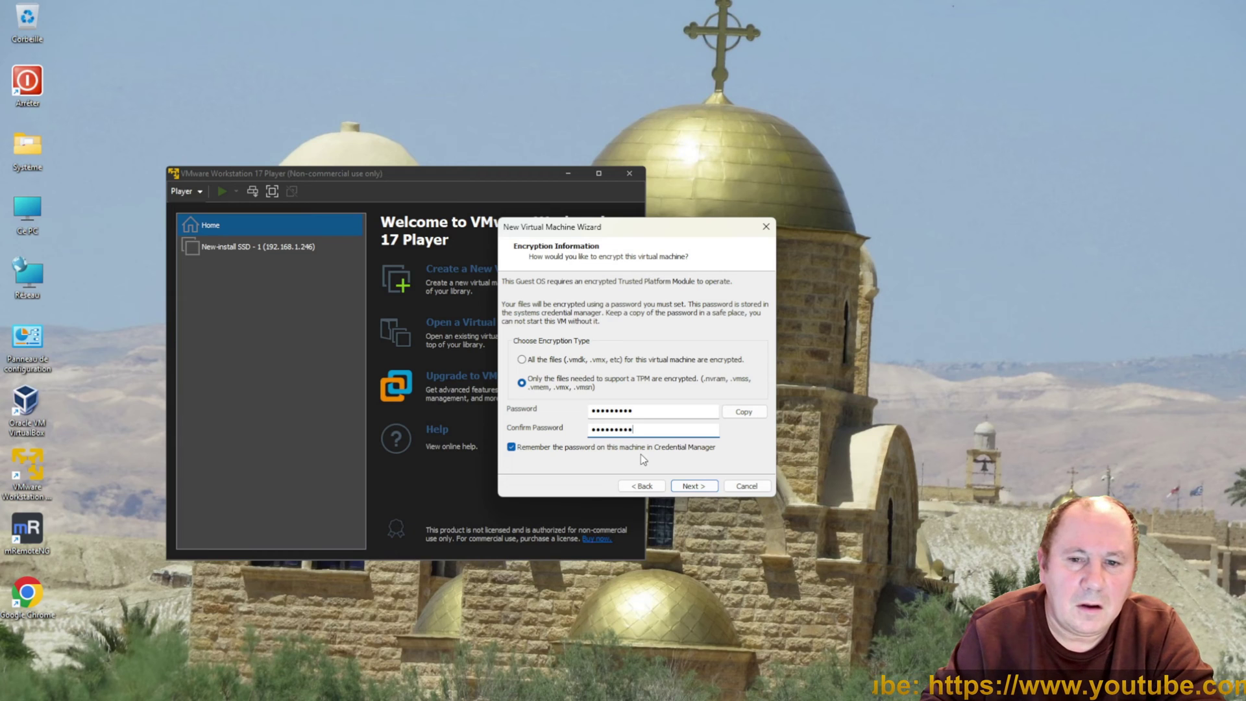
left_click(691, 485)
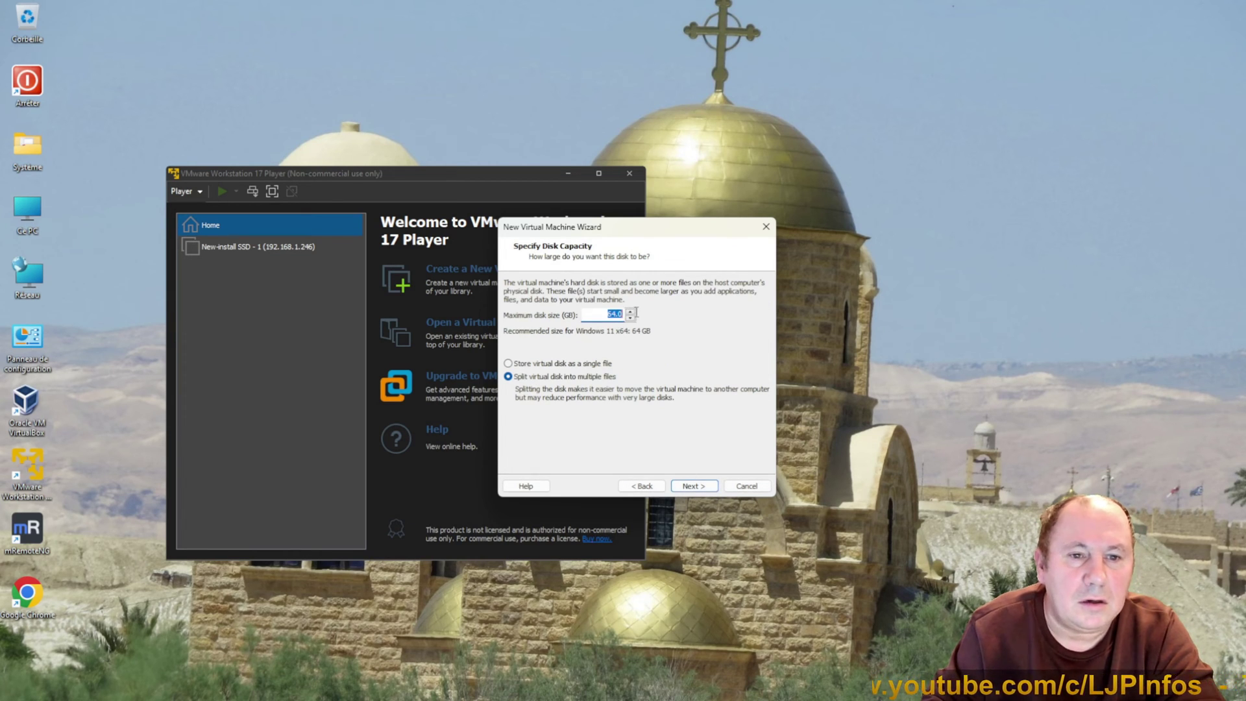
Set the maximum disk size to 100 GB, store the virtual disk as a single file, and continue.
type("100")
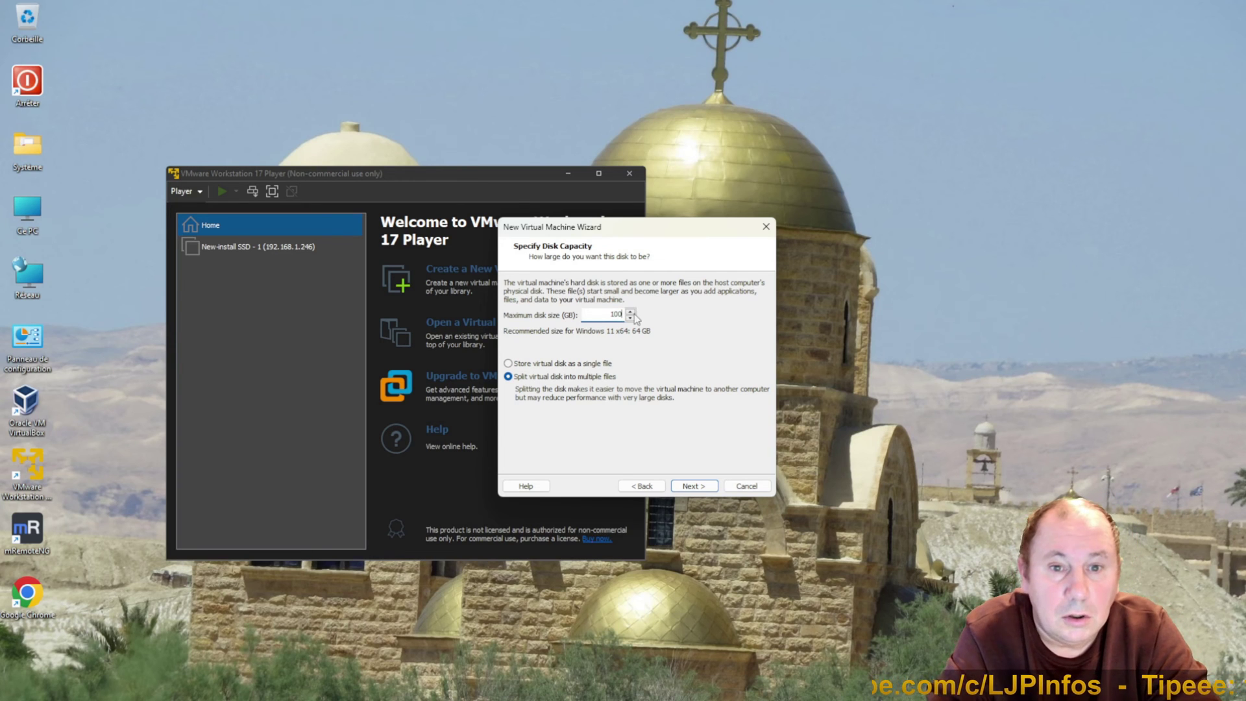
left_click(508, 363)
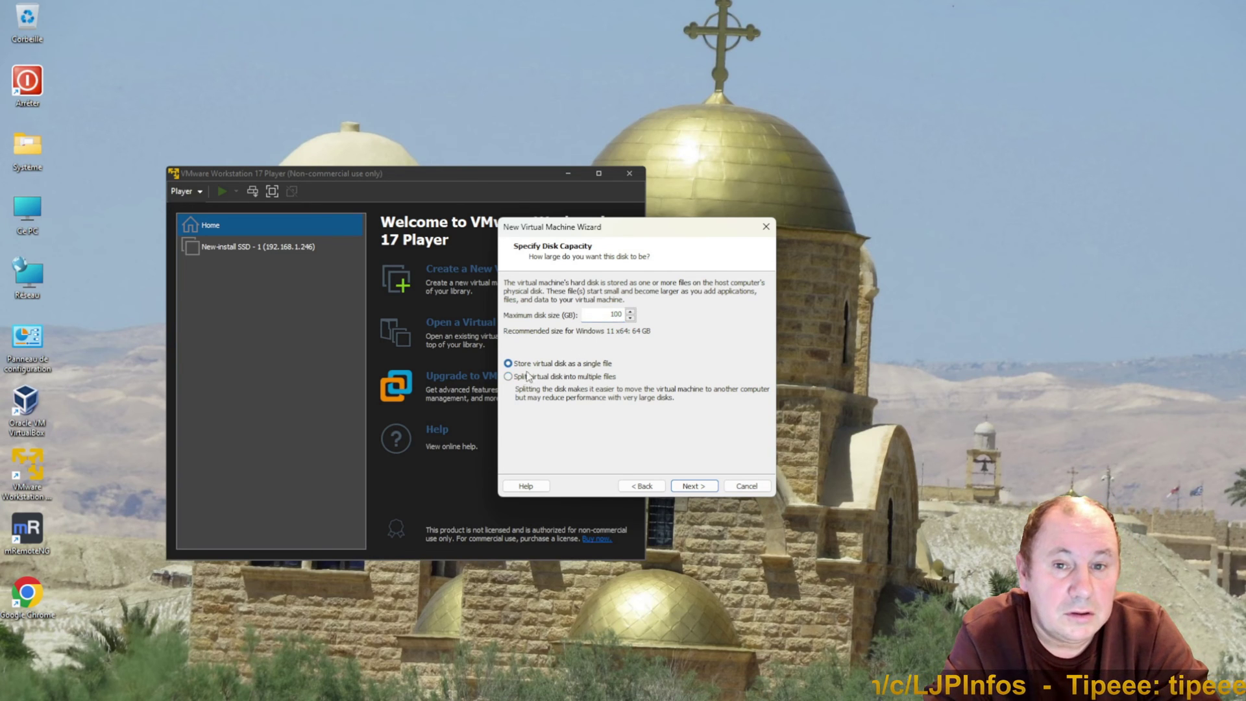
left_click(699, 488)
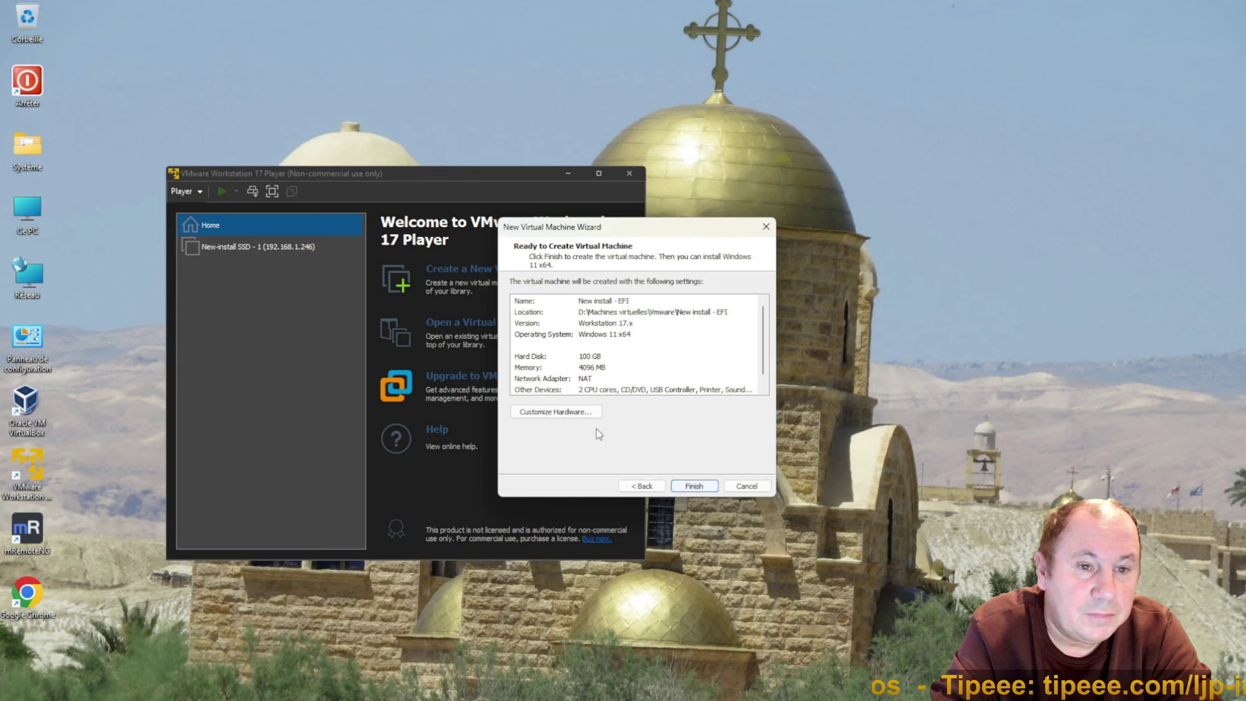
Customize the hardware with 8 GB of memory and 4 processor cores, virtualizing Intel VT-x/EPT or AMD-V/RVI and CPU performance counters.
left_click(558, 413)
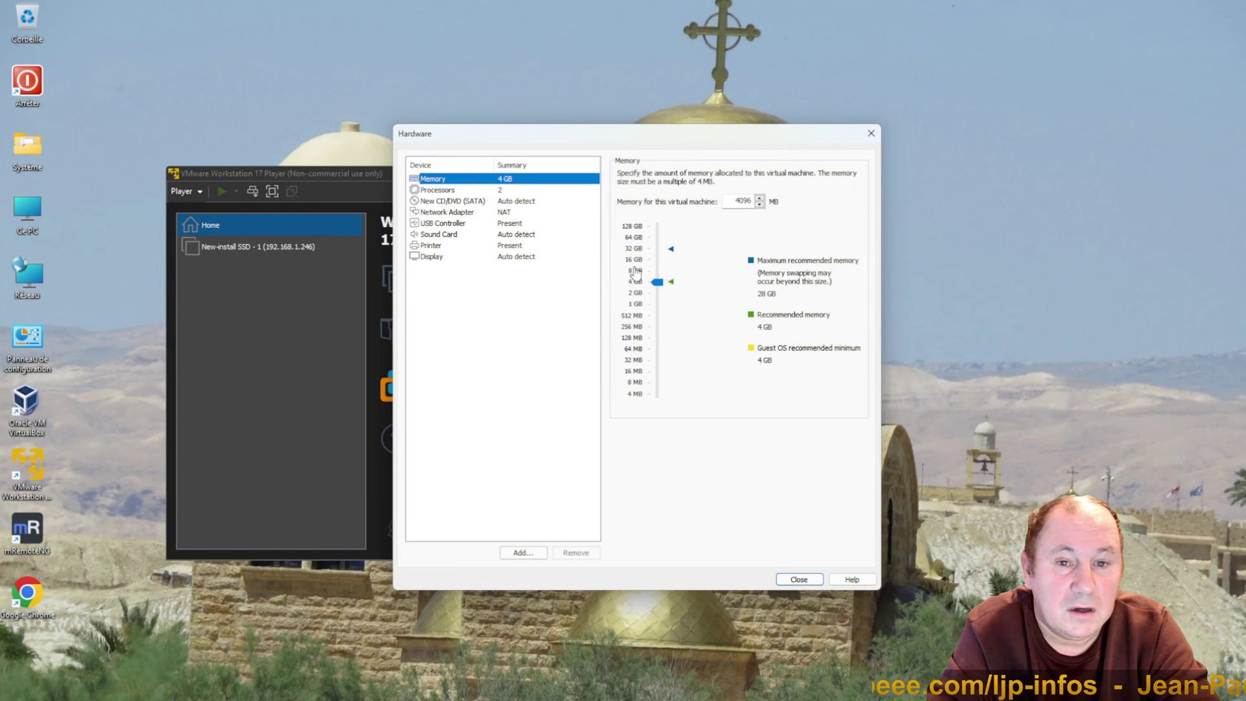
left_click(635, 271)
left_click(513, 192)
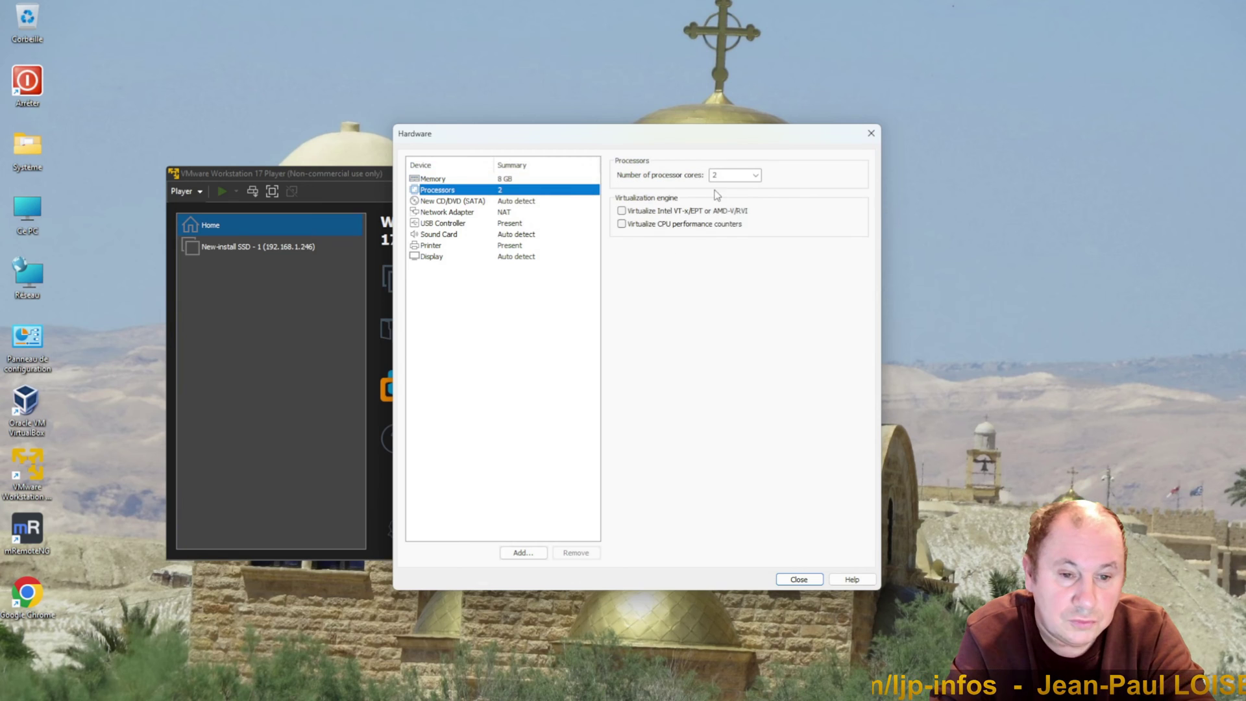
left_click(754, 176)
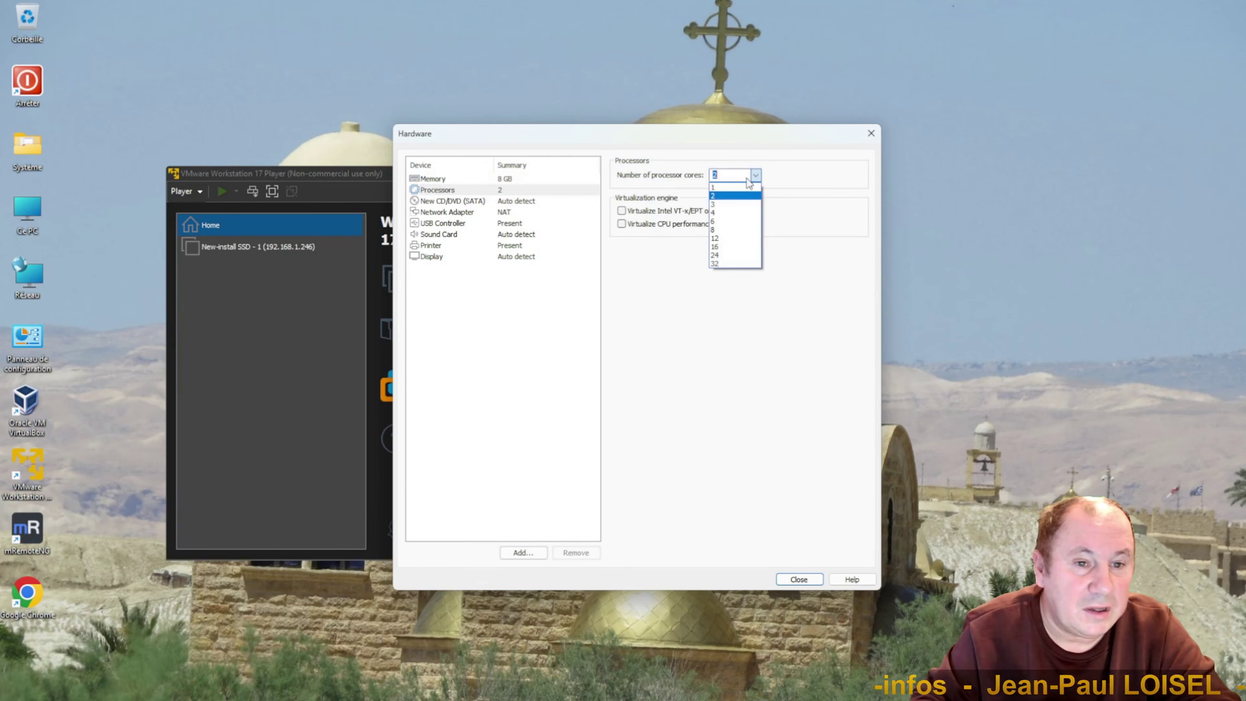
left_click(714, 213)
left_click(652, 213)
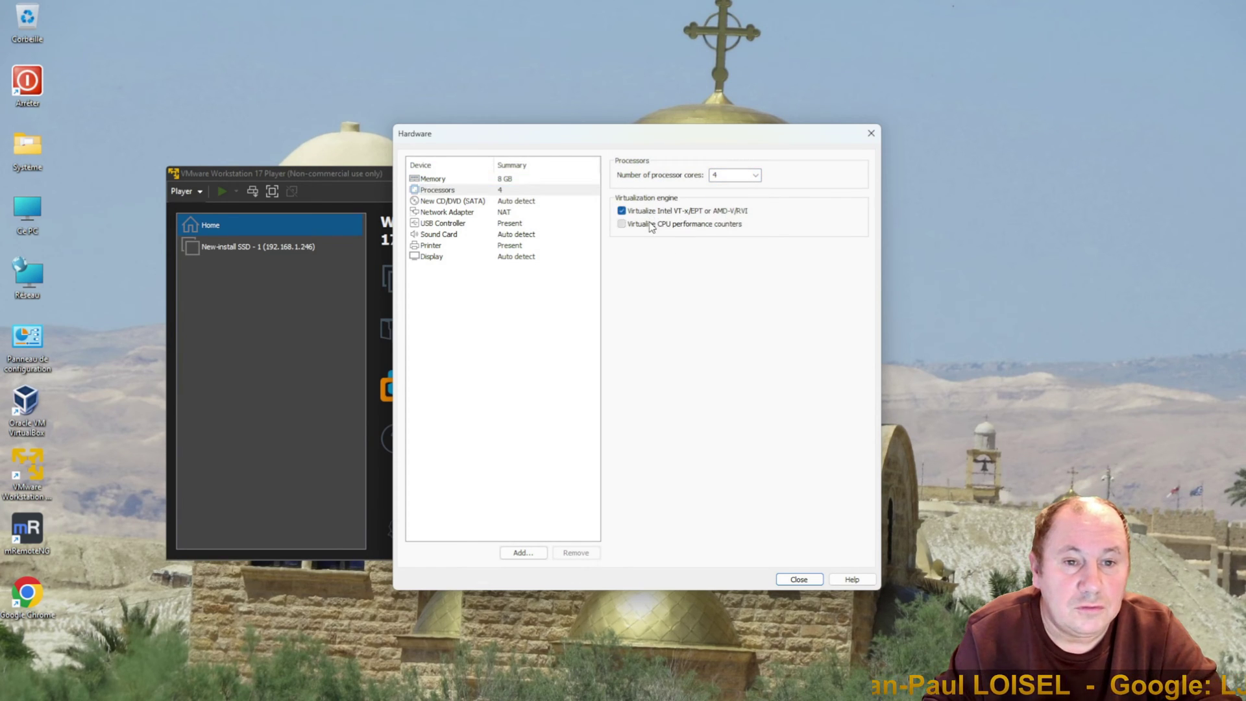
left_click(621, 224)
Set the network adapter to Bridged and finish creating the virtual machine.
left_click(509, 213)
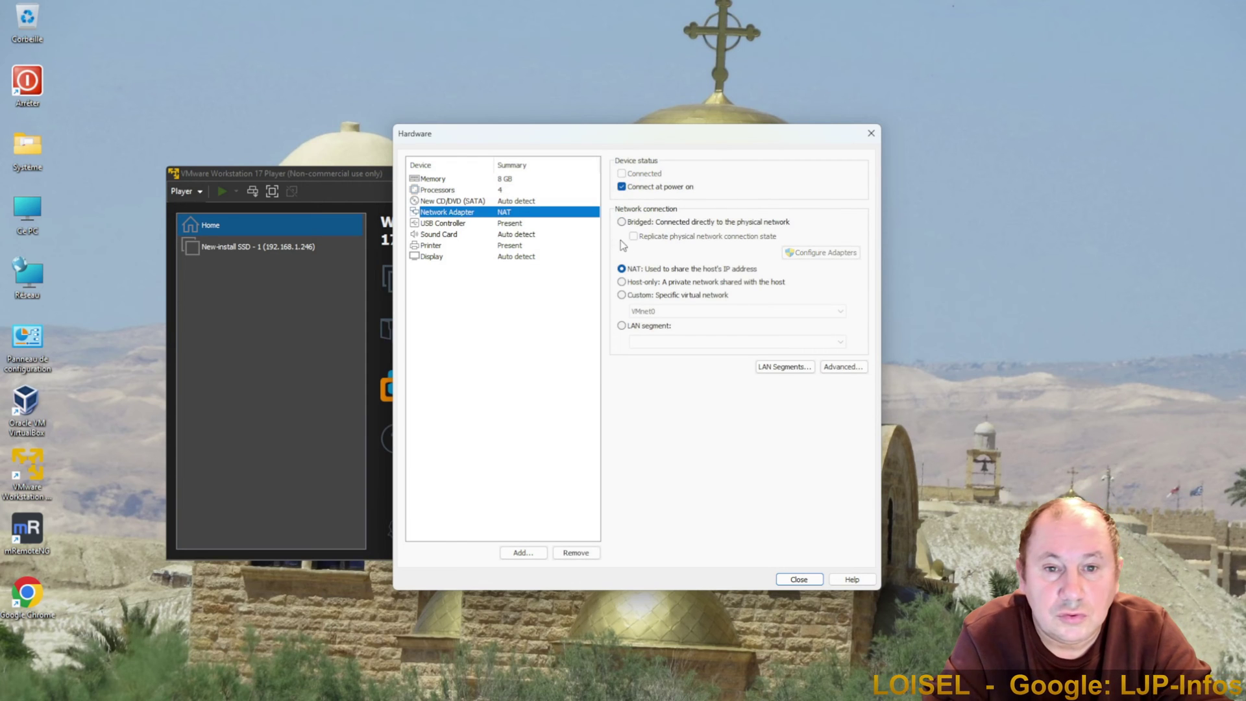
left_click(656, 223)
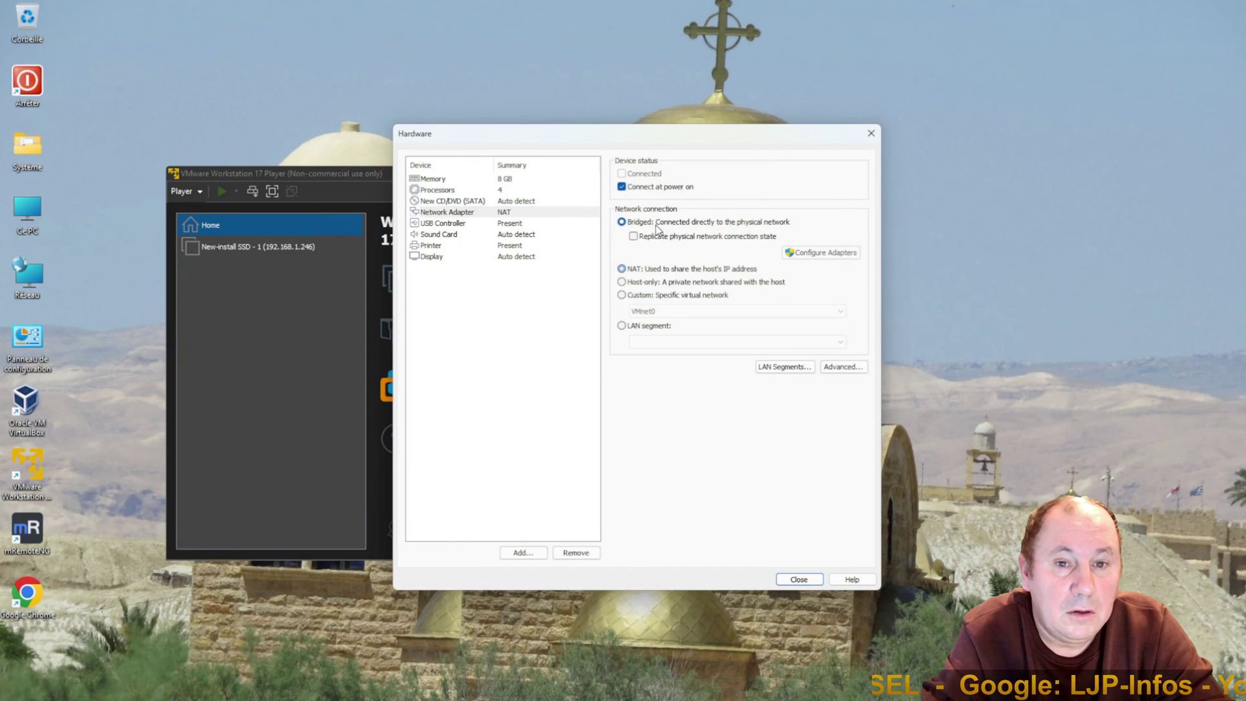
left_click(510, 225)
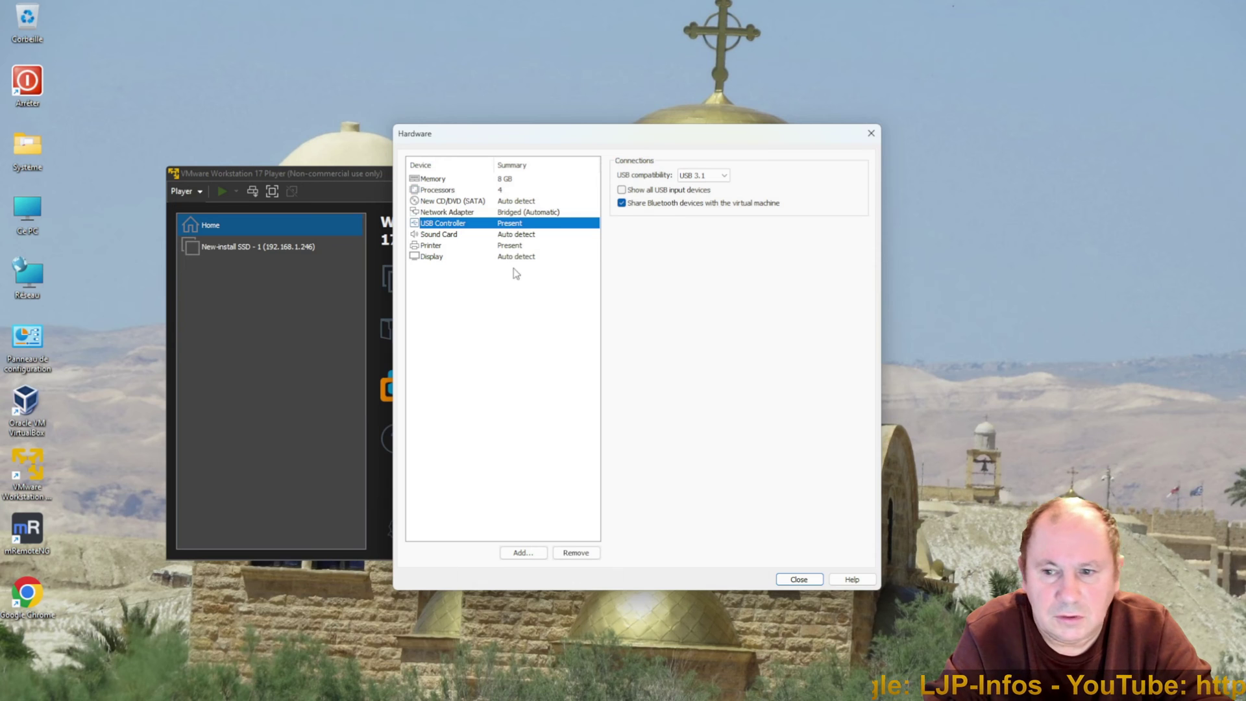
left_click(799, 579)
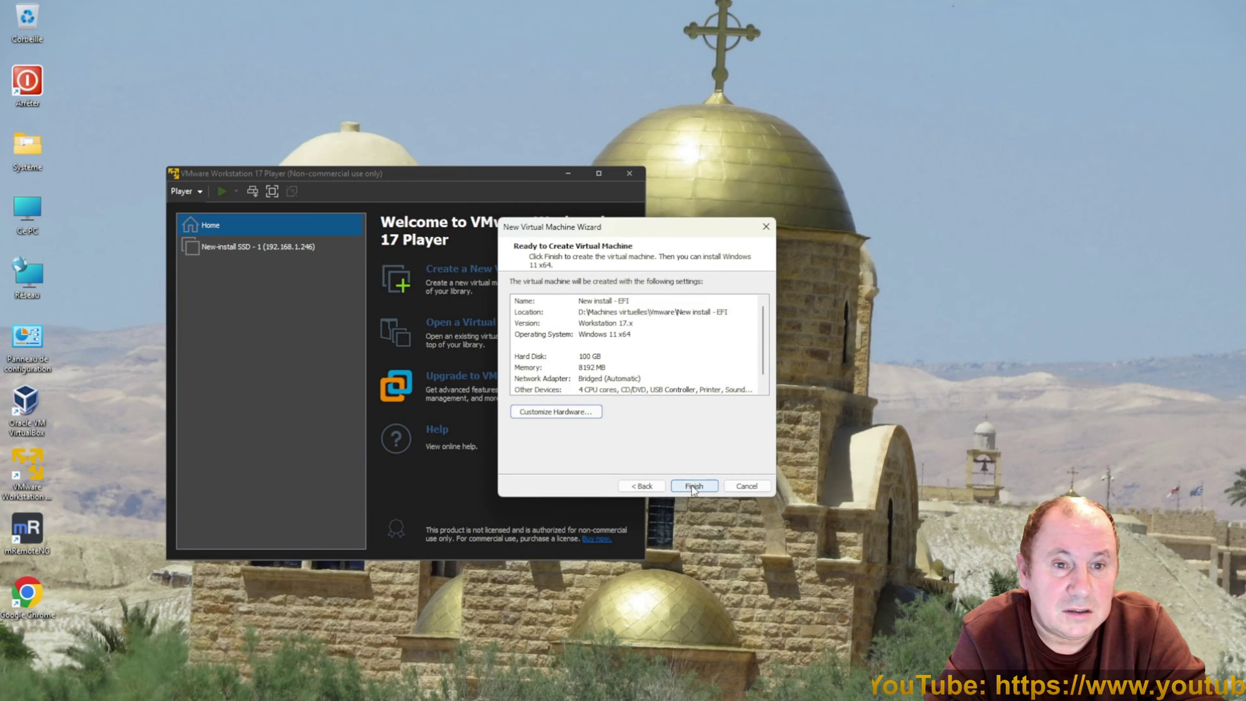
left_click(692, 487)
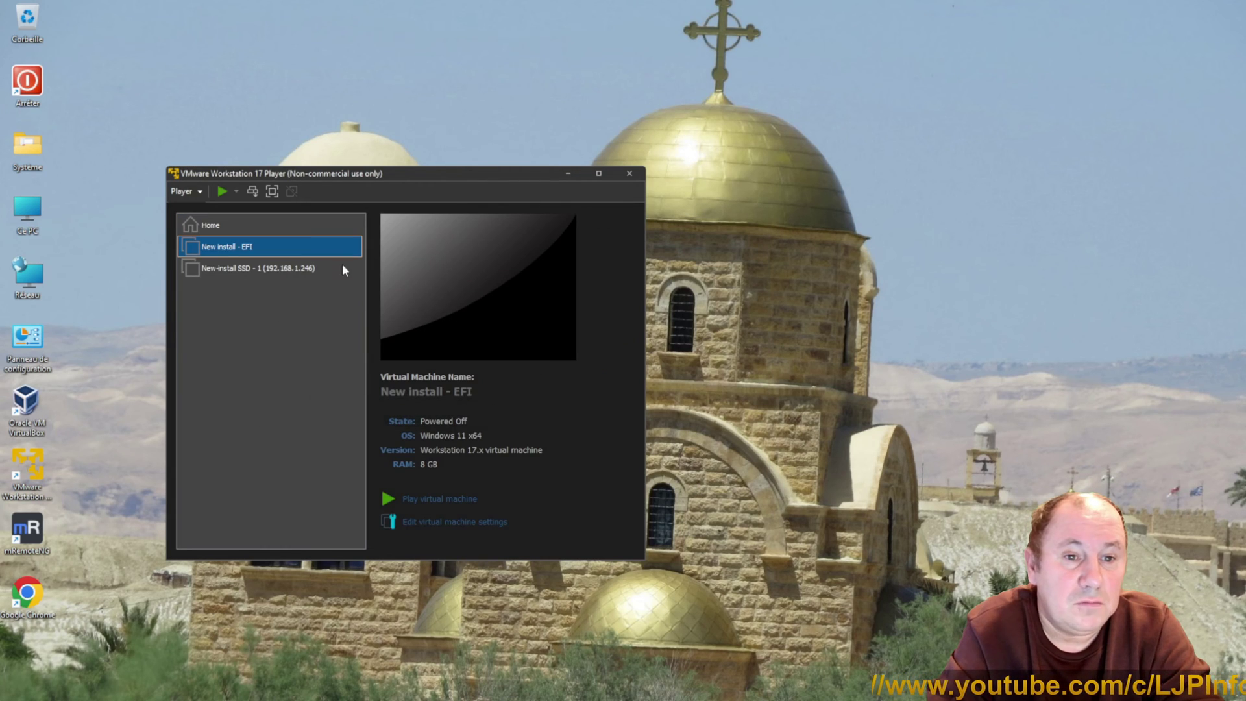
Review the hardware and the General, Power and Shared Folders options of the New install - EFI virtual machine.
left_click(410, 522)
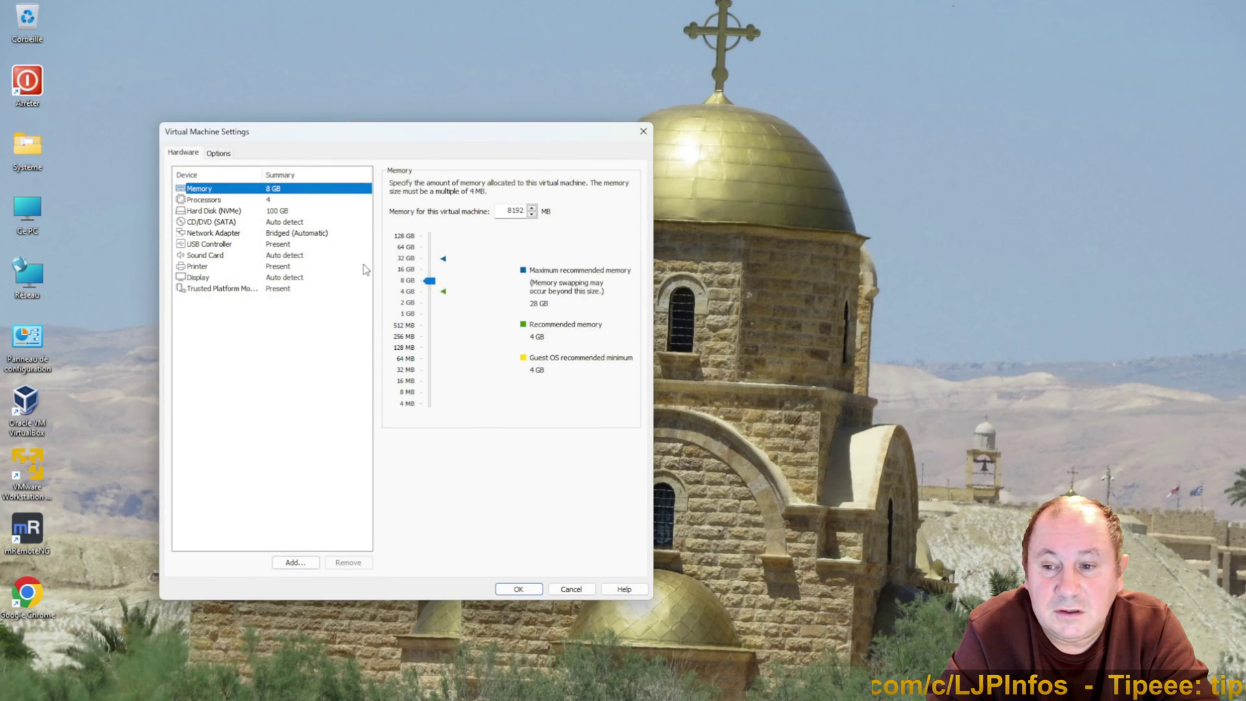
left_click(224, 157)
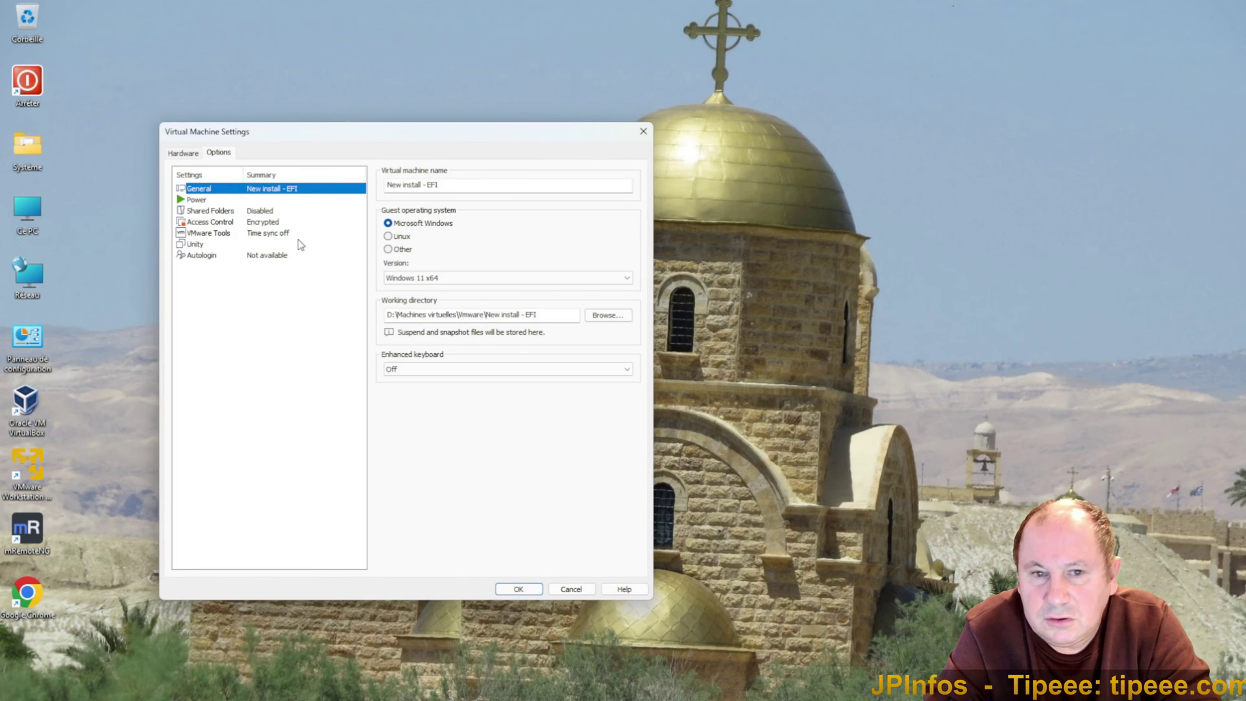
left_click(201, 203)
left_click(202, 212)
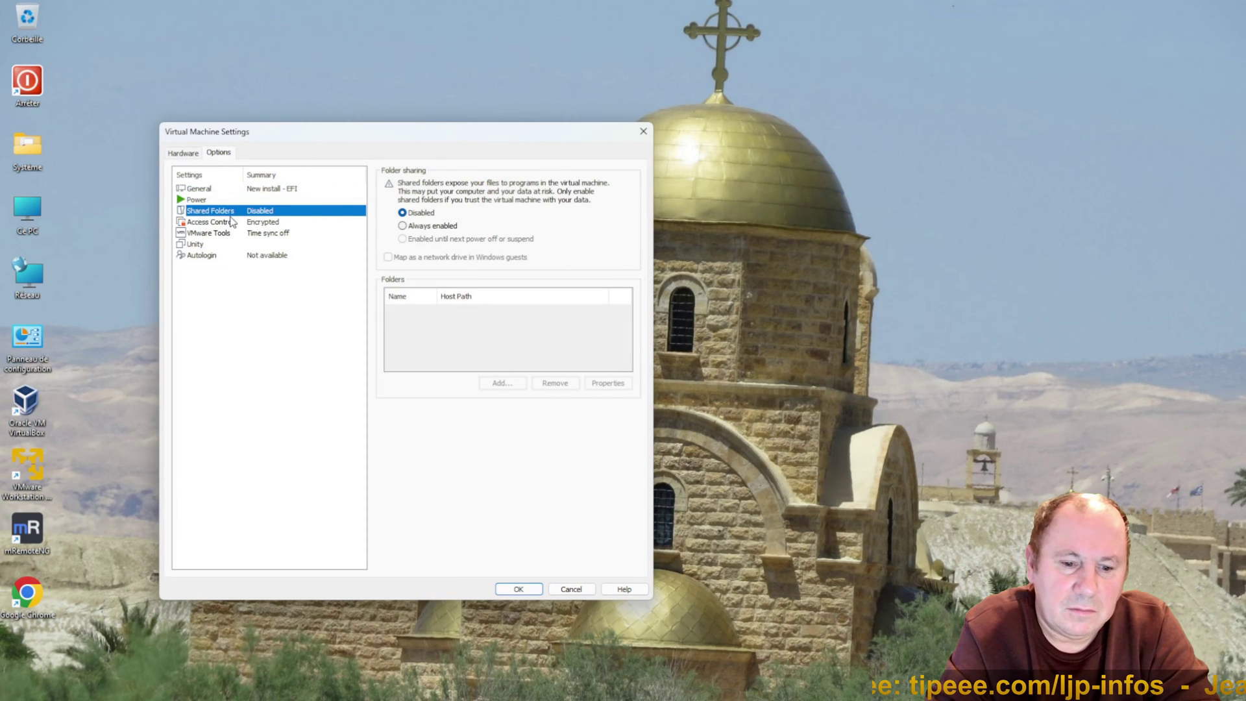
left_click(183, 153)
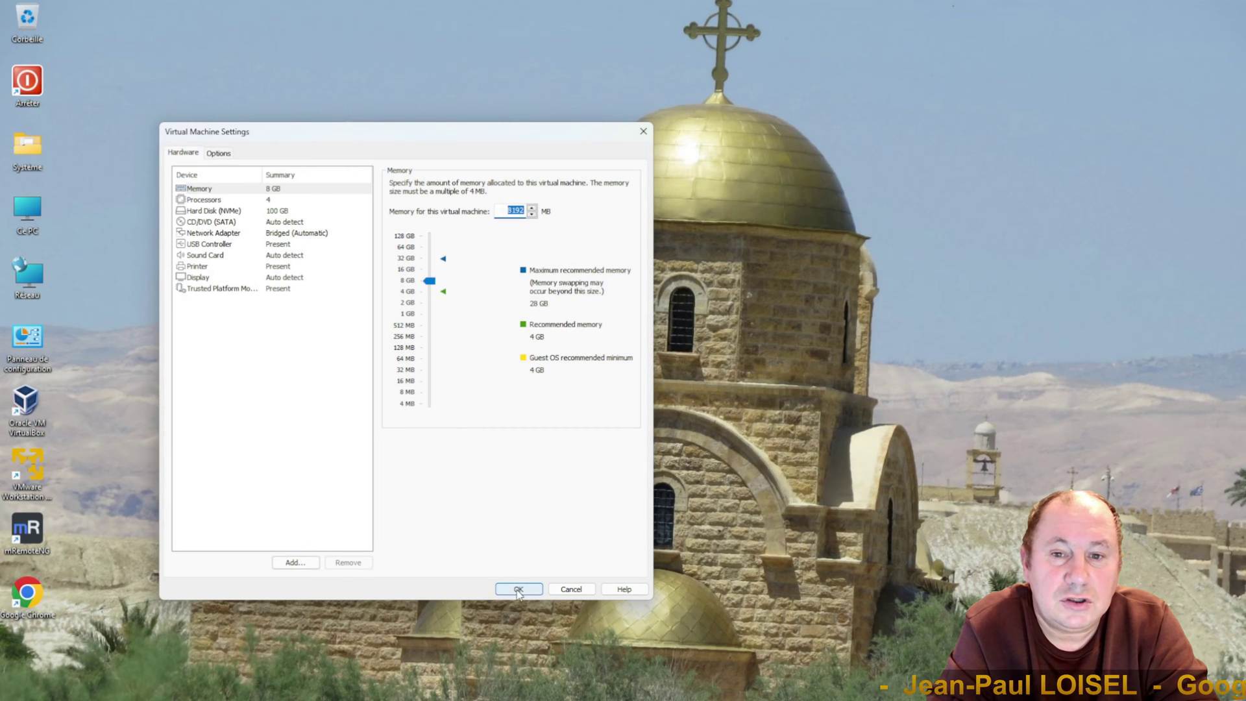
left_click(518, 589)
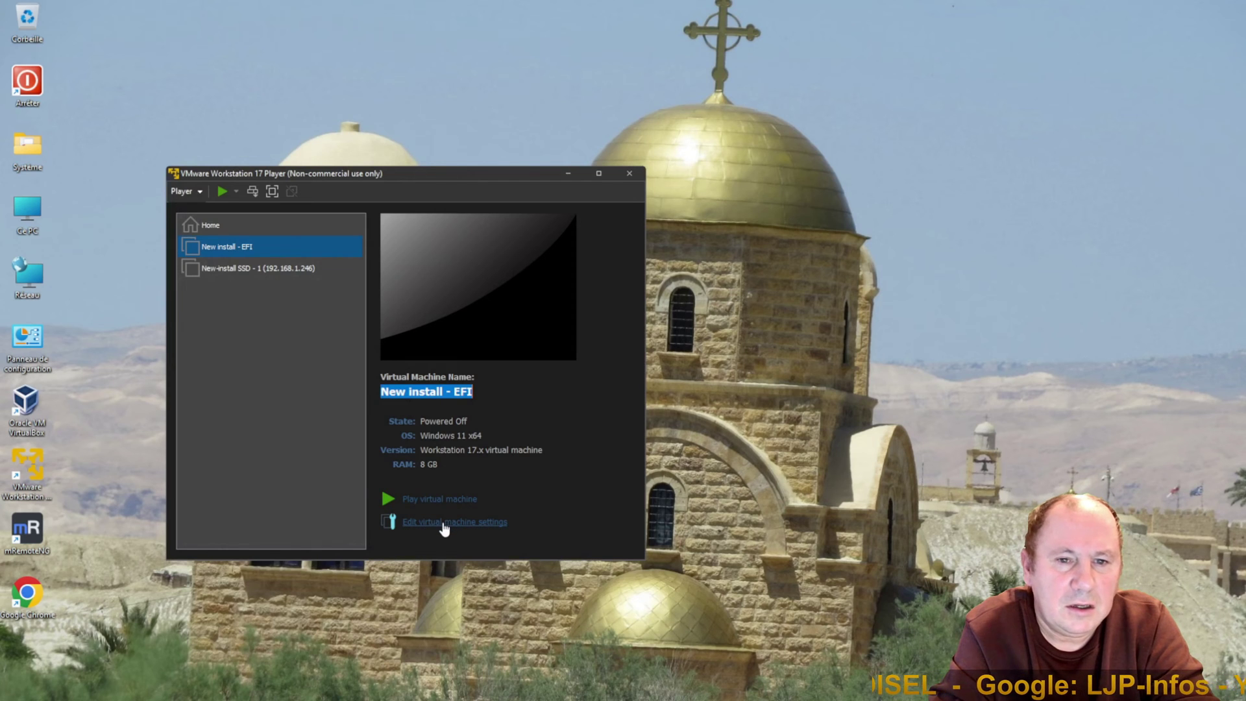
Attach the win11_eval_enterprise_x64FRE ISO image from the partage folder on Data - NVME (D:) to the New install - EFI machine's CD/DVD drive.
left_click(444, 524)
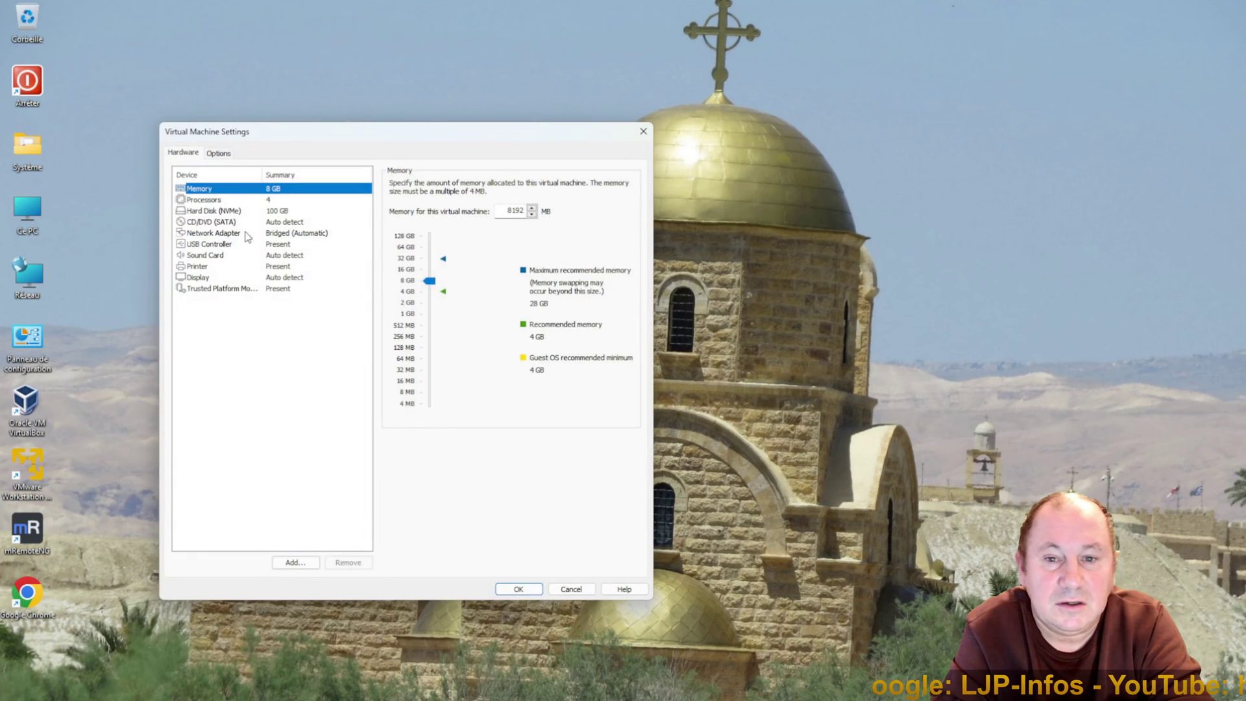
left_click(190, 222)
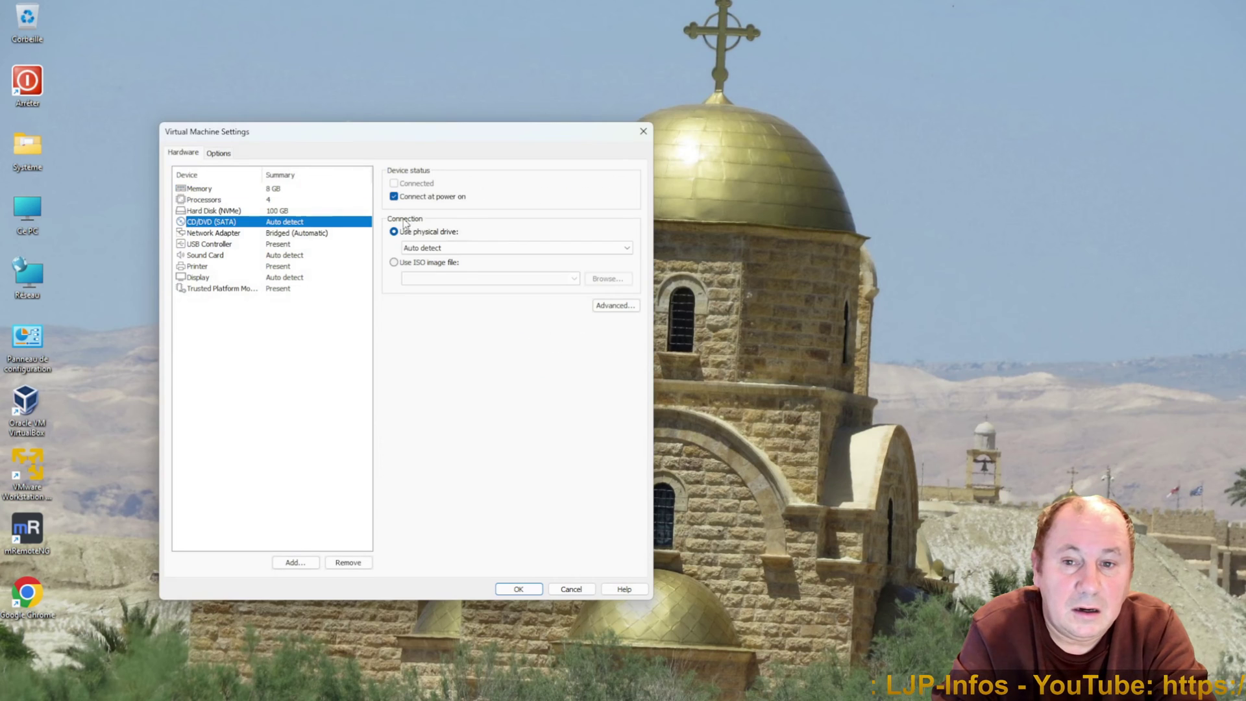
left_click(431, 261)
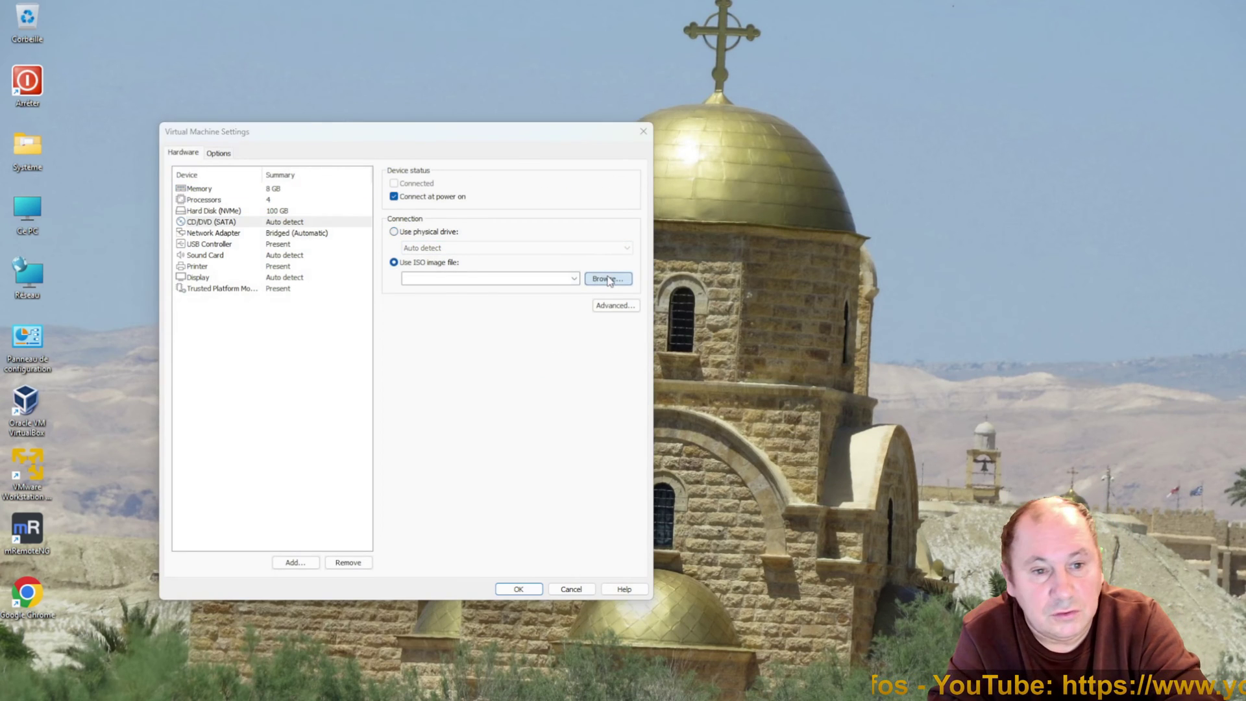
left_click(607, 279)
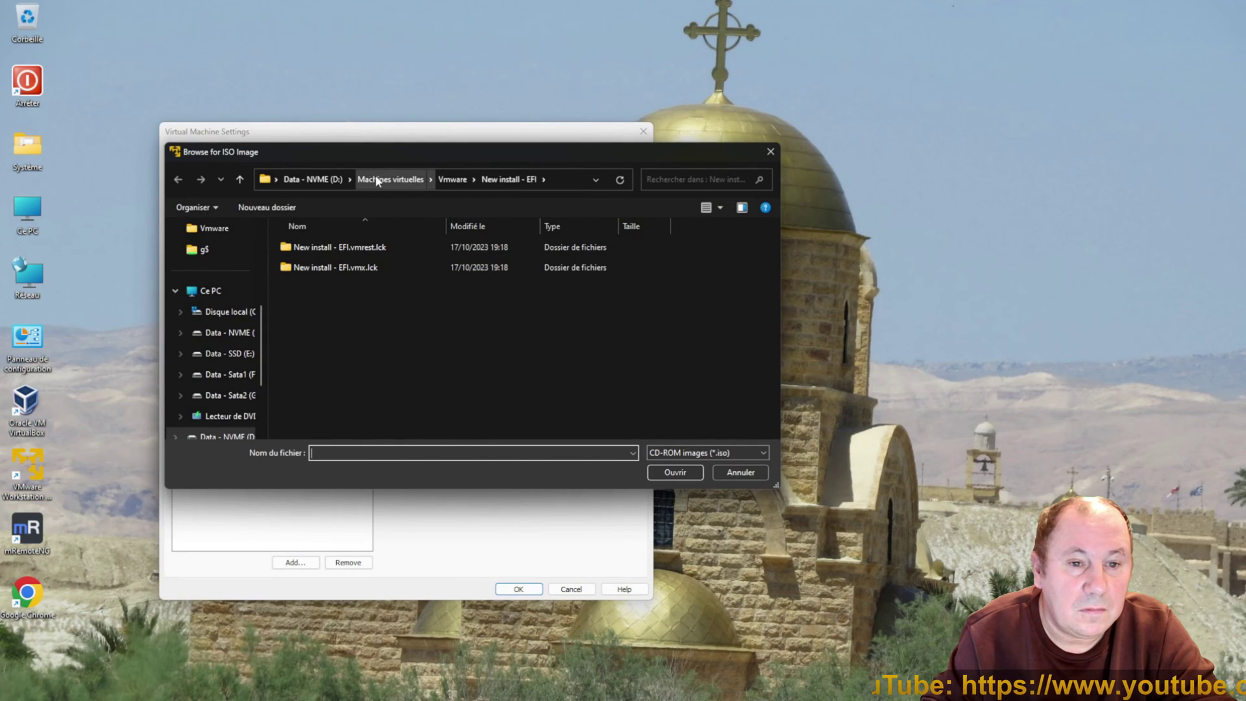
left_click(331, 179)
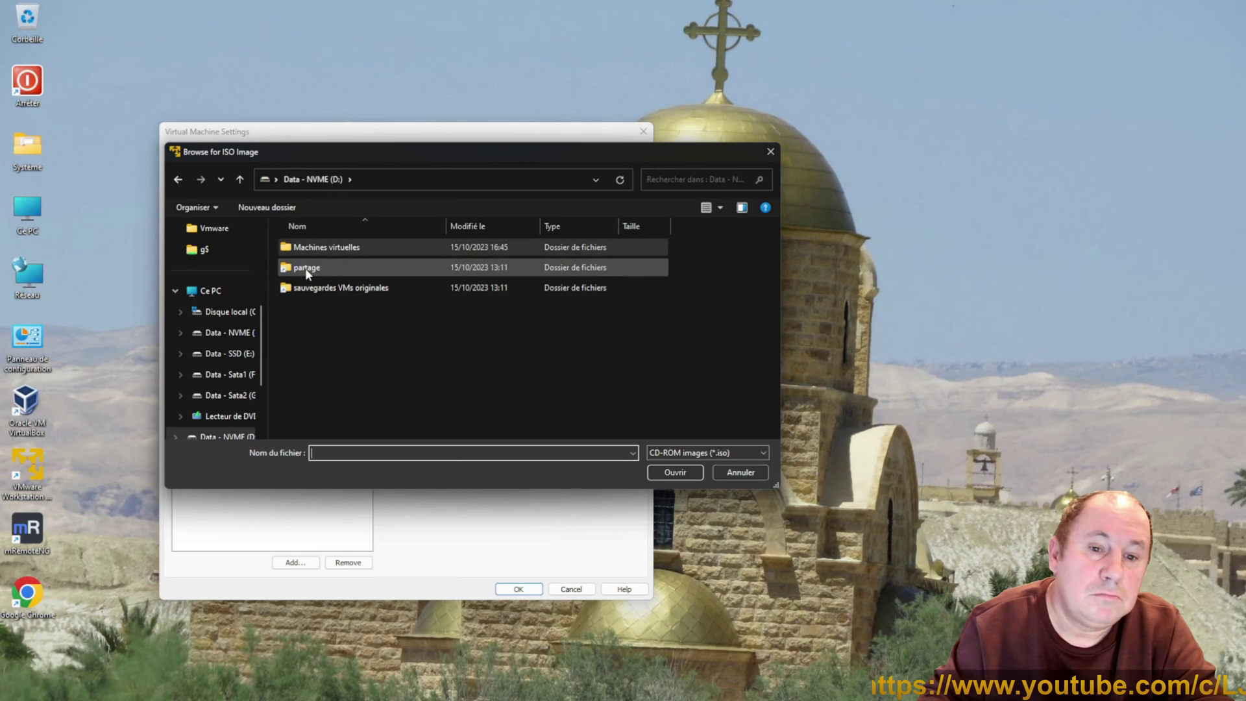
double_click(305, 267)
double_click(338, 426)
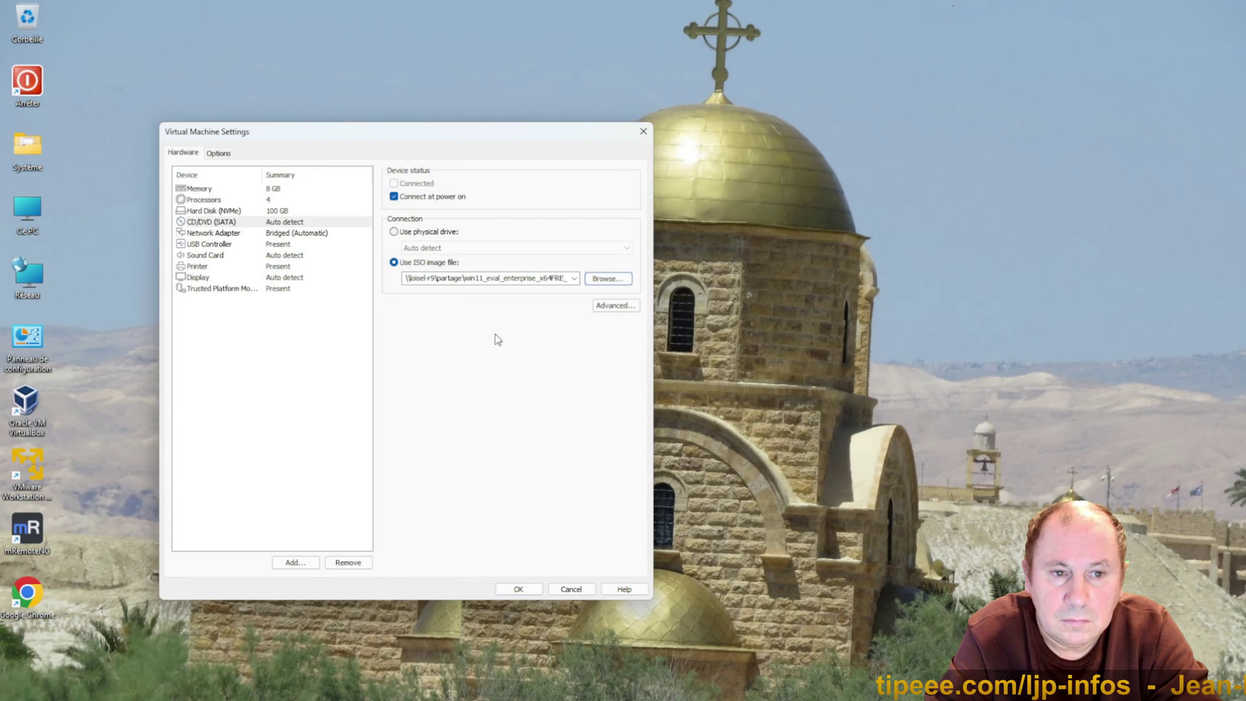
left_click(519, 589)
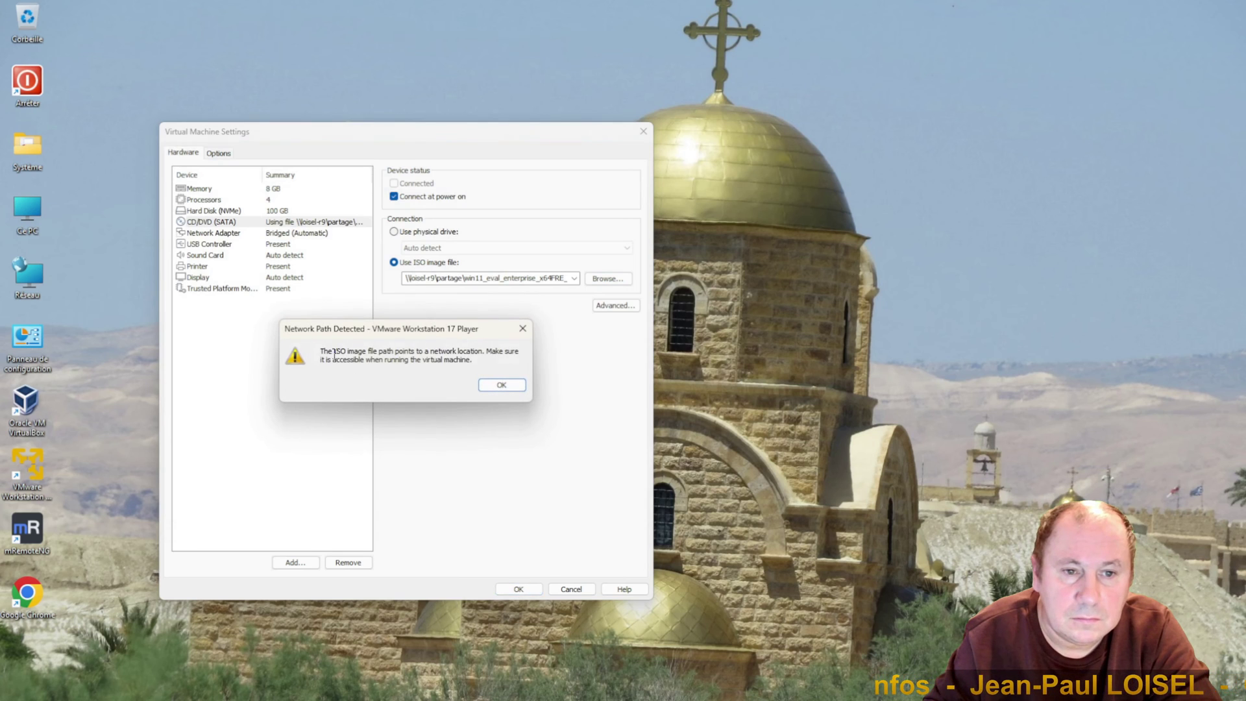
left_click(501, 386)
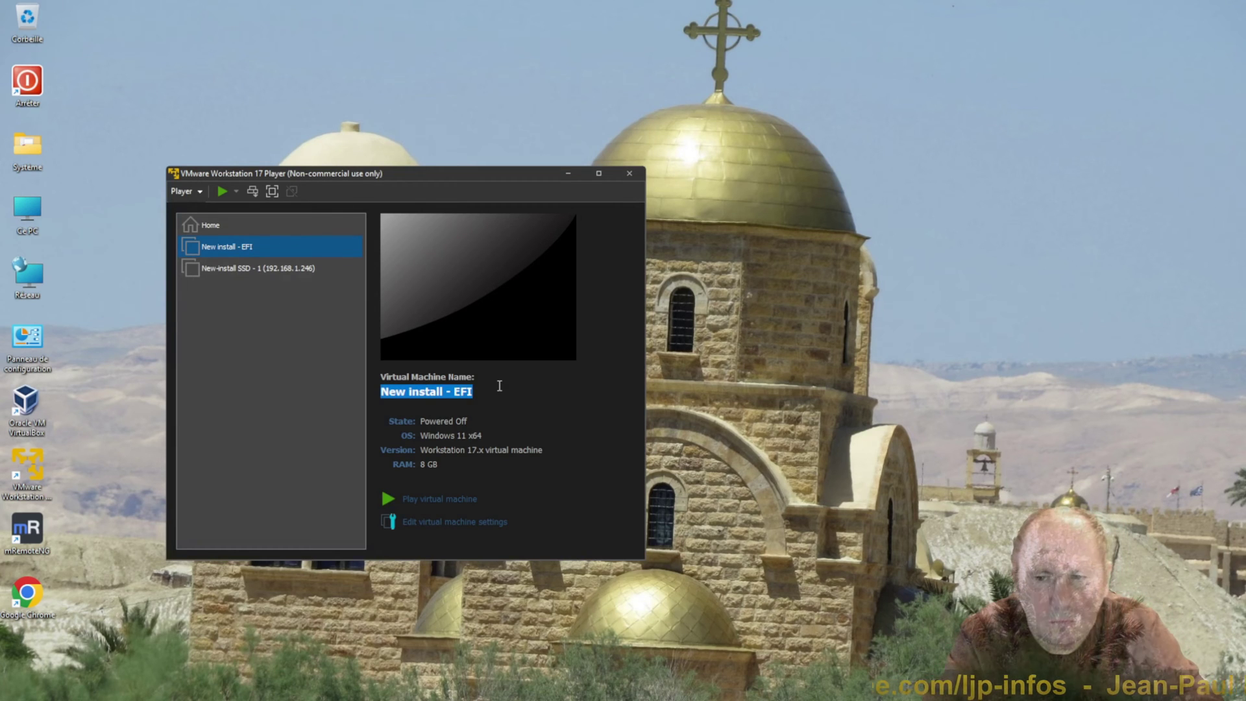
Power on the New install - EFI virtual machine, enlarge its window, and boot it from the CD/DVD image.
left_click(429, 500)
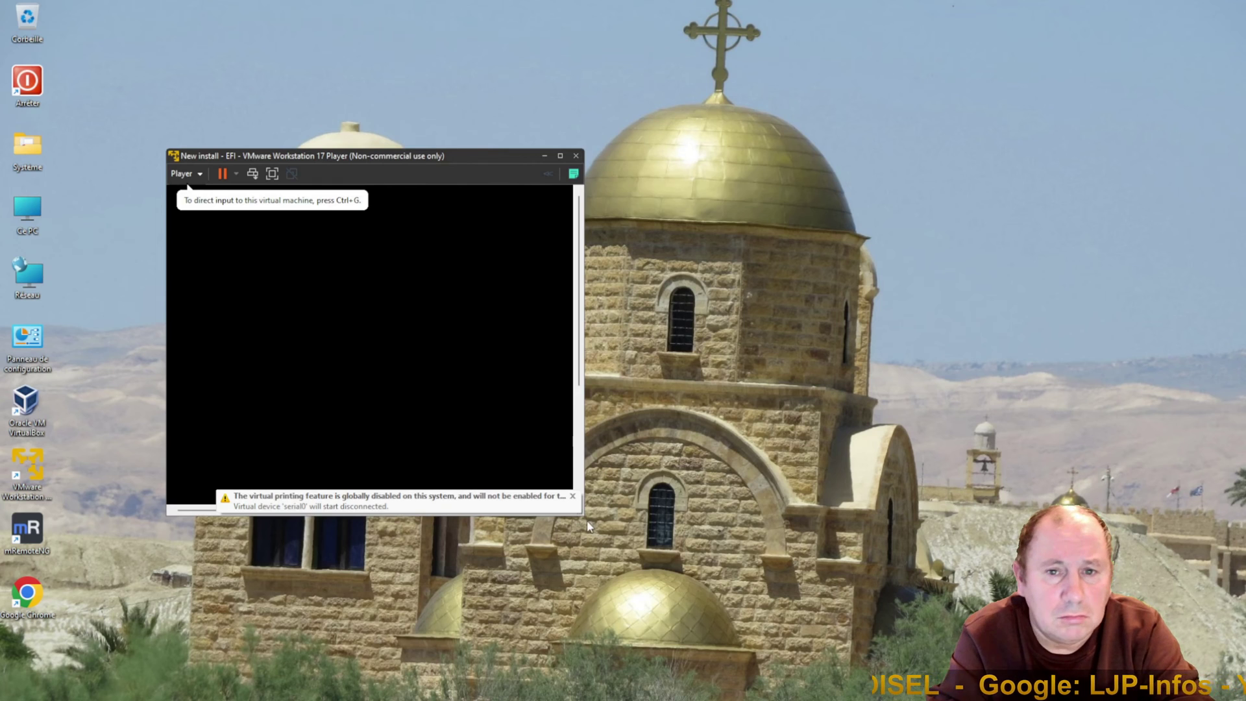
left_click_drag(583, 516, 846, 601)
left_click(495, 280)
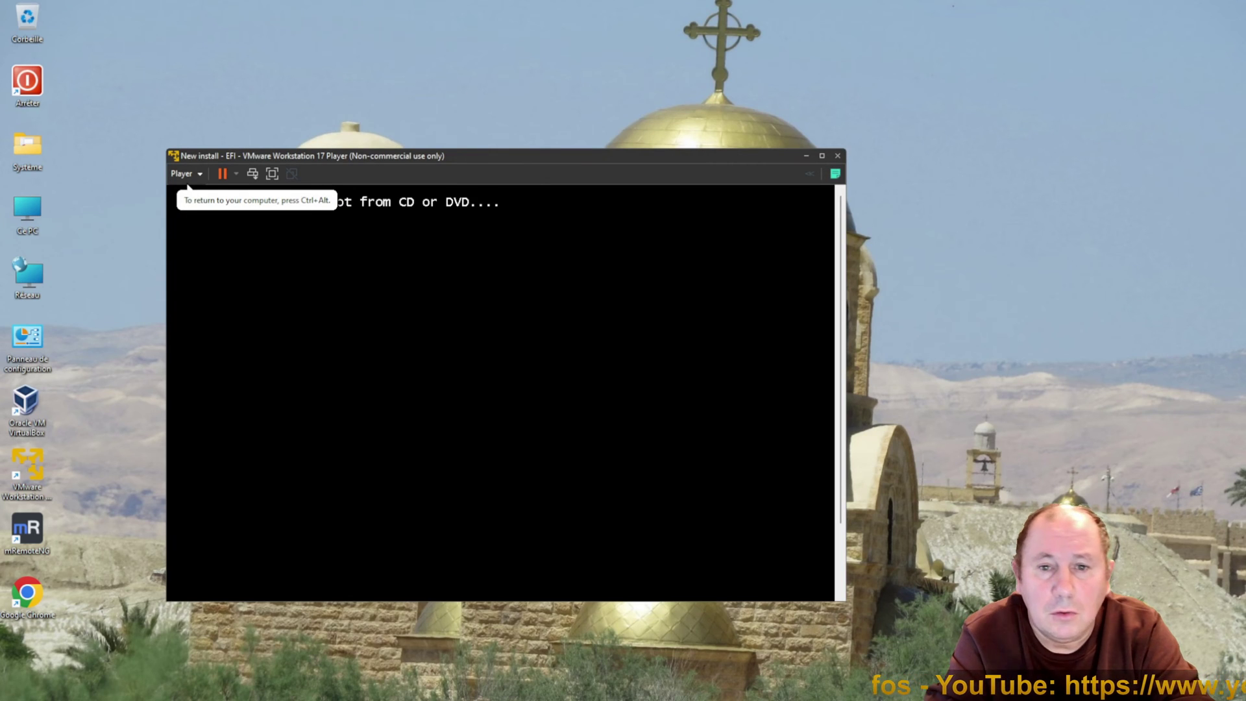
key("Return")
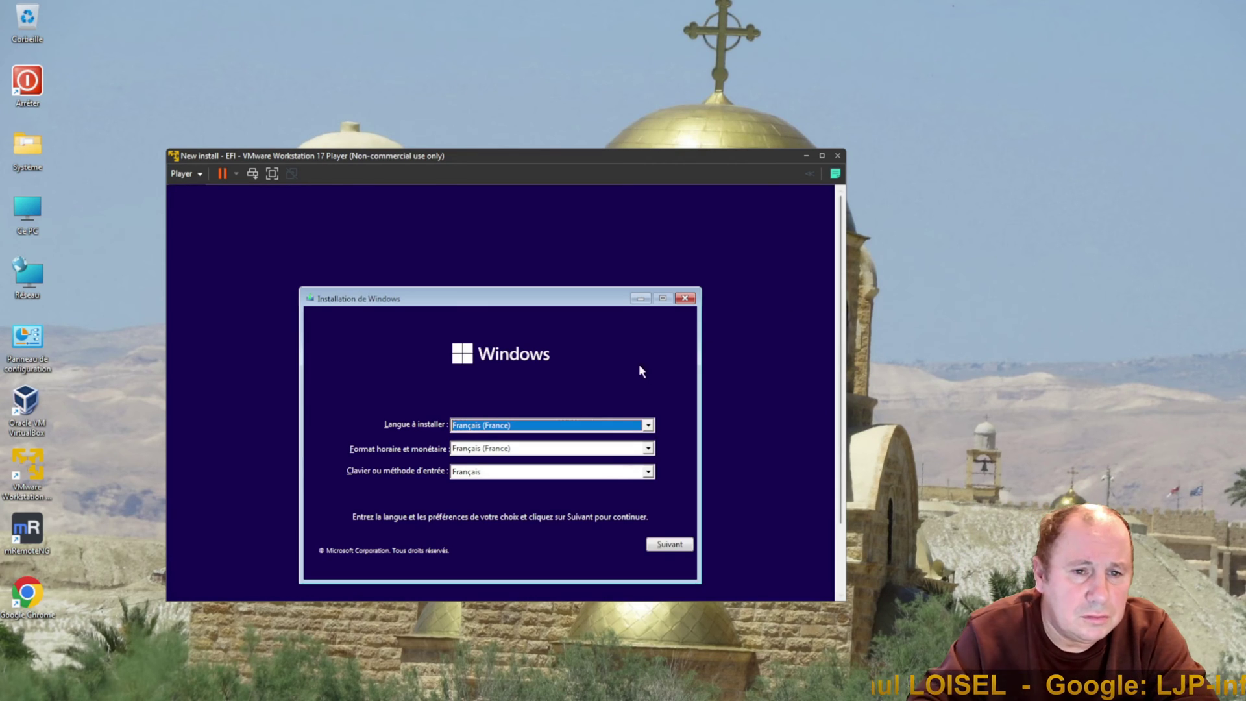
Start the Windows installation with the Français (France) language and Français keyboard, and accept the Microsoft licence terms.
left_click(674, 545)
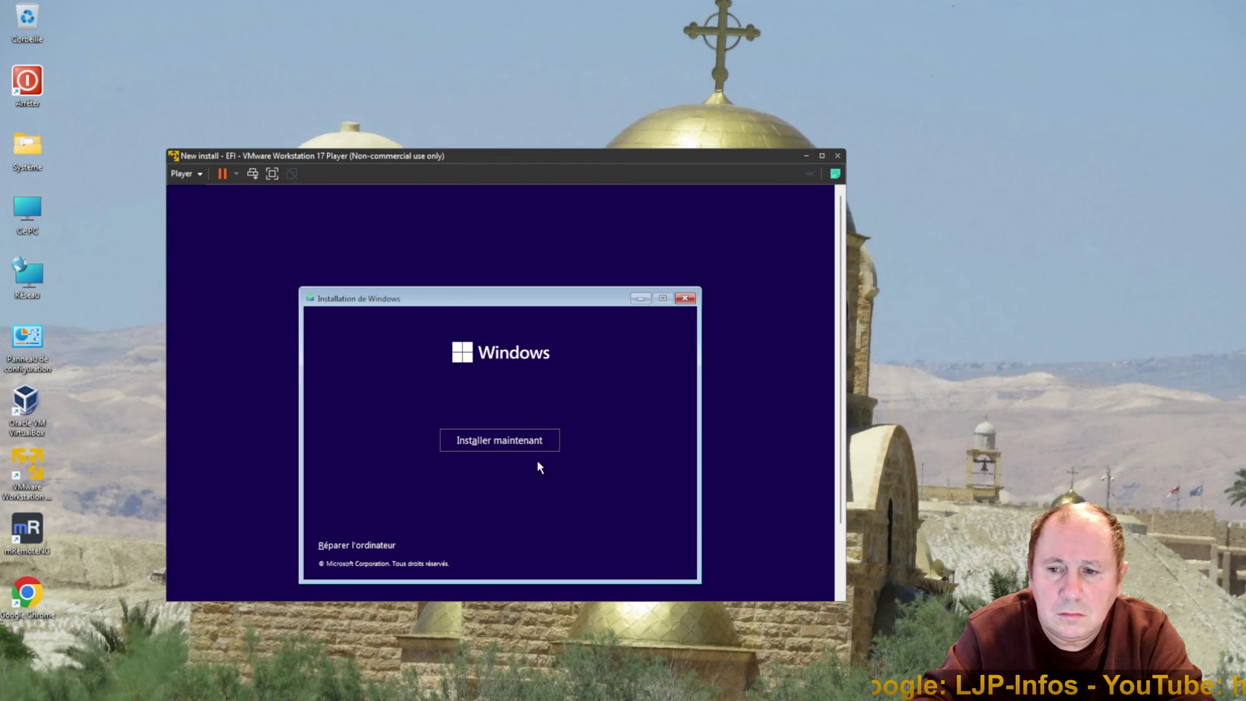
left_click(510, 442)
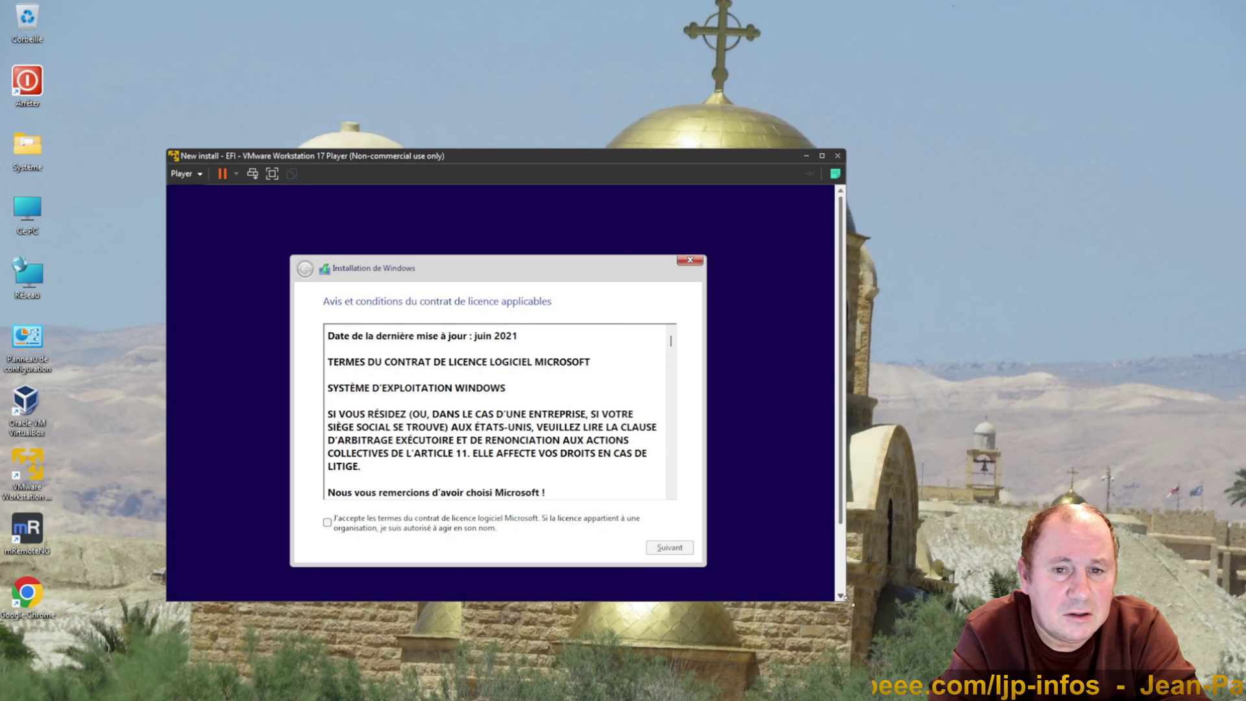
left_click_drag(844, 600, 858, 675)
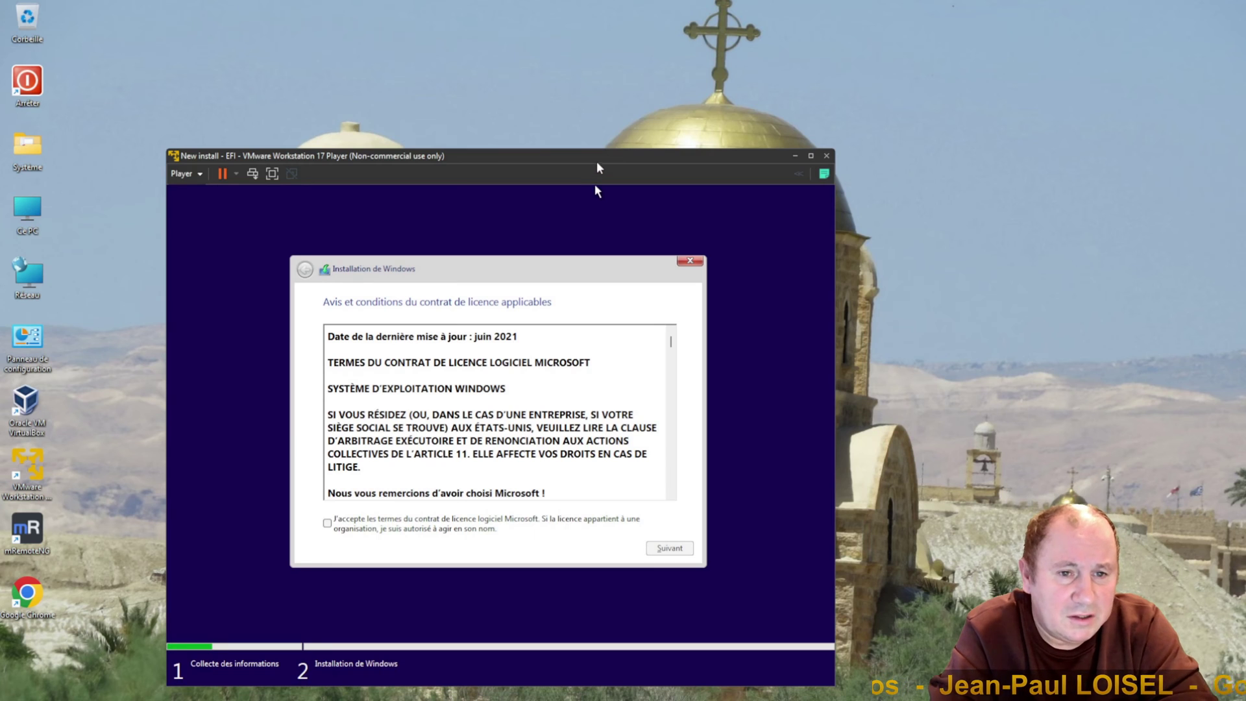
left_click_drag(604, 159, 722, 119)
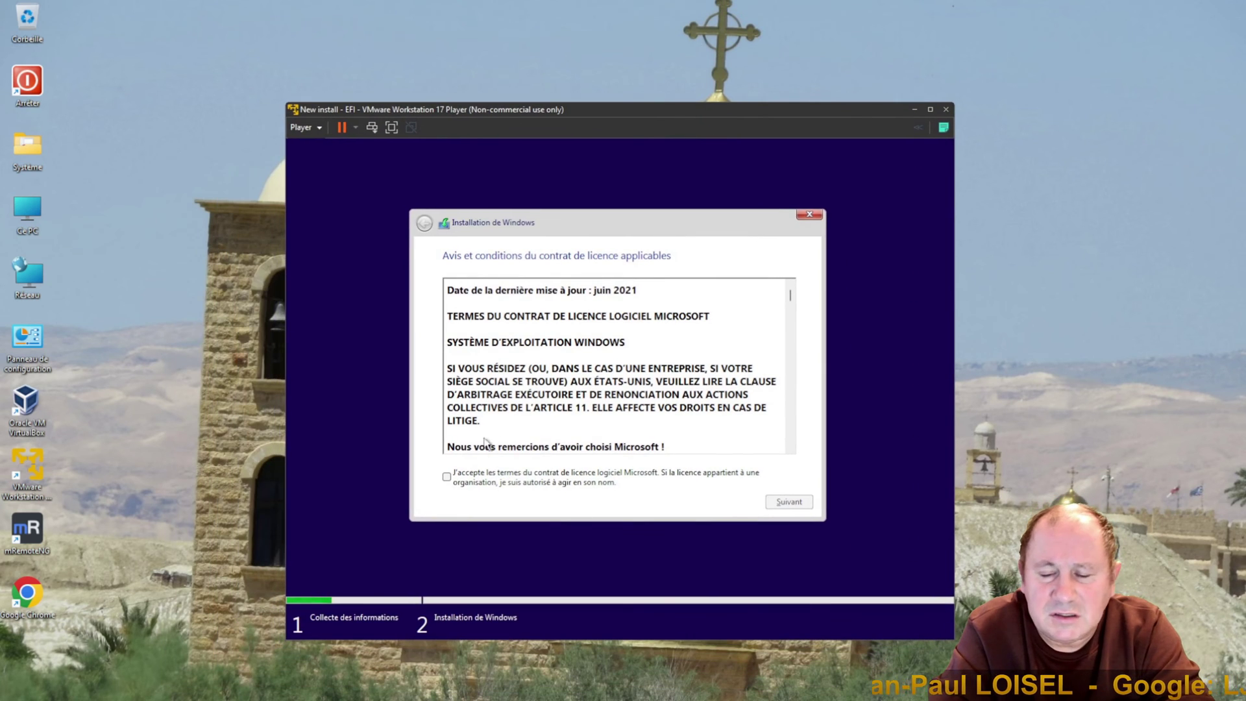
left_click(447, 477)
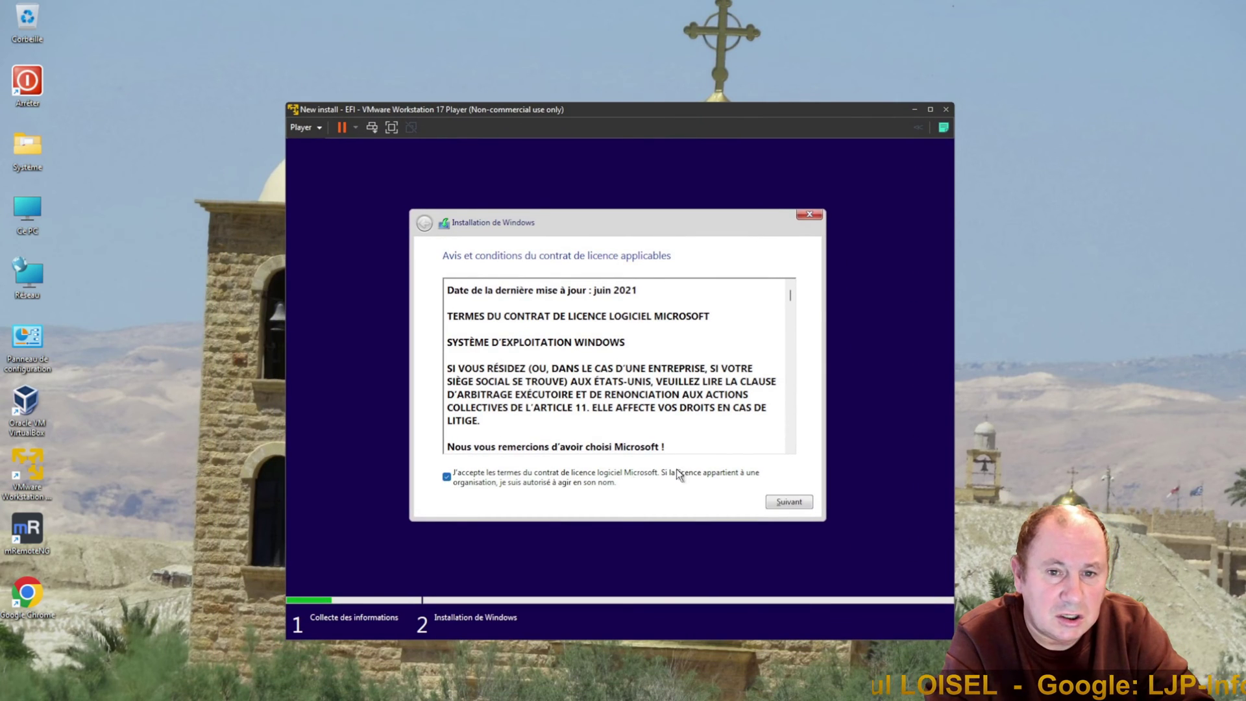
left_click(797, 504)
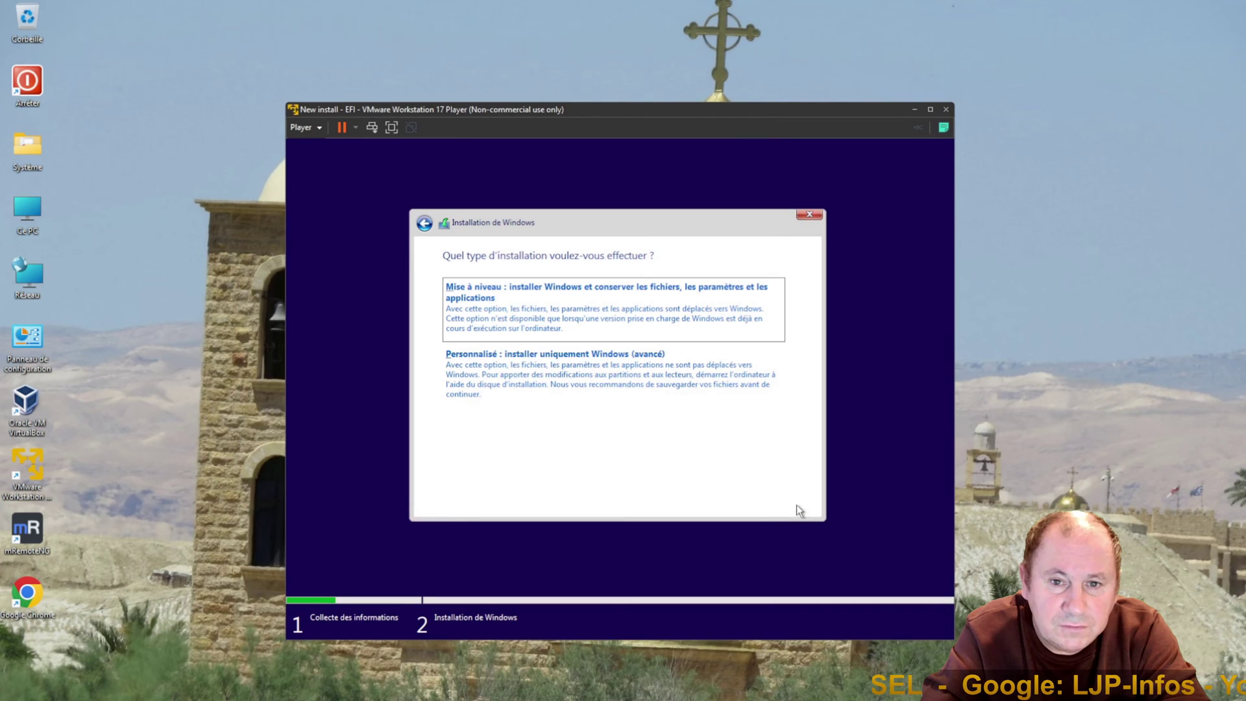
Perform a custom Windows-only installation on the unallocated space of Lecteur 0 and restart the virtual machine immediately when setup requires it.
left_click(605, 384)
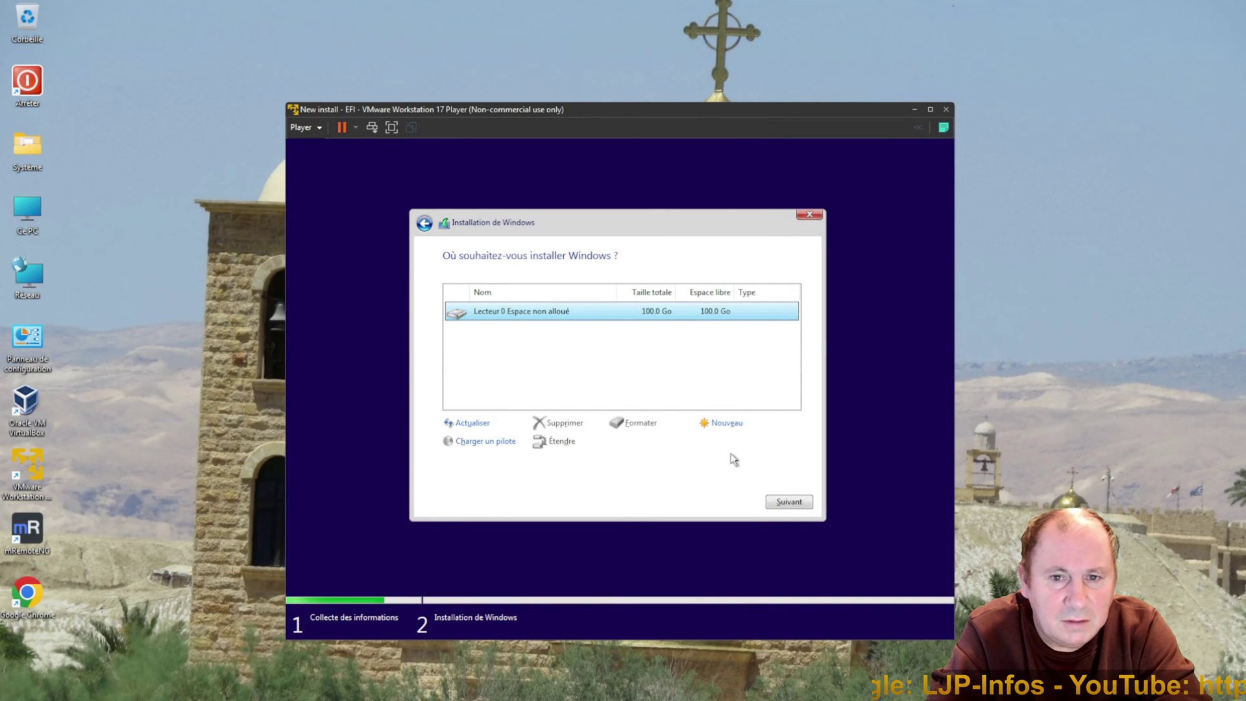
left_click(797, 507)
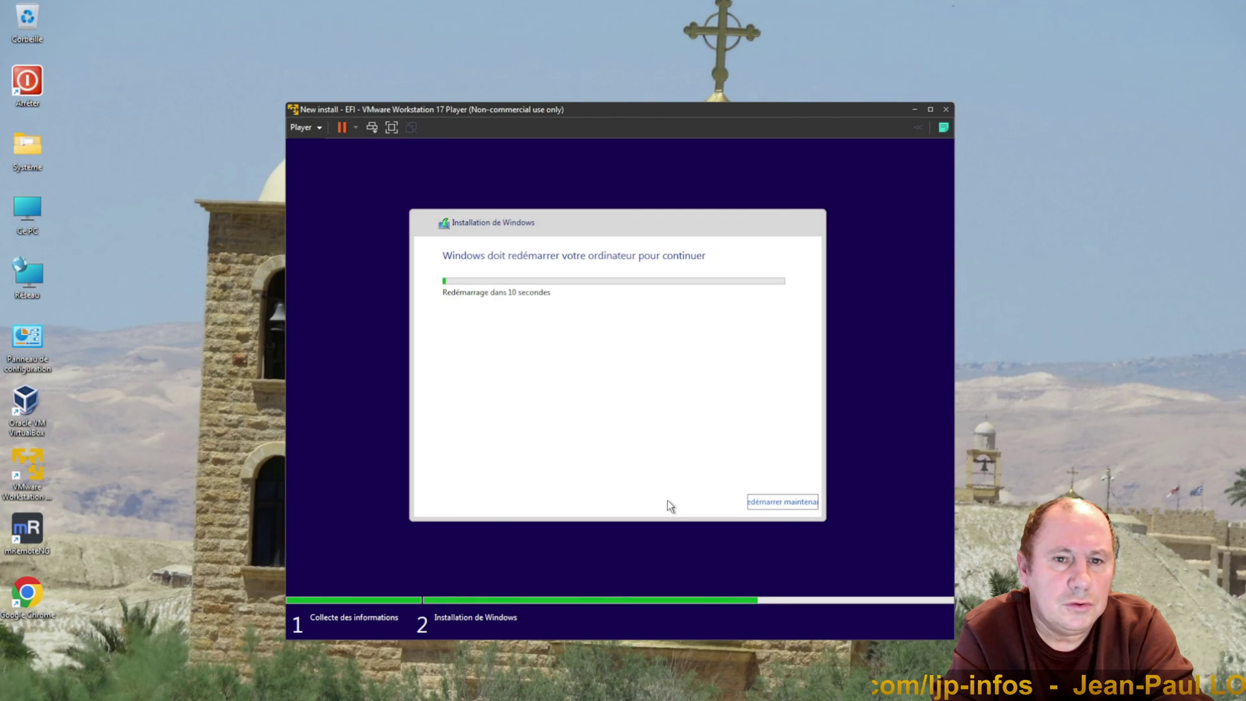
left_click(772, 499)
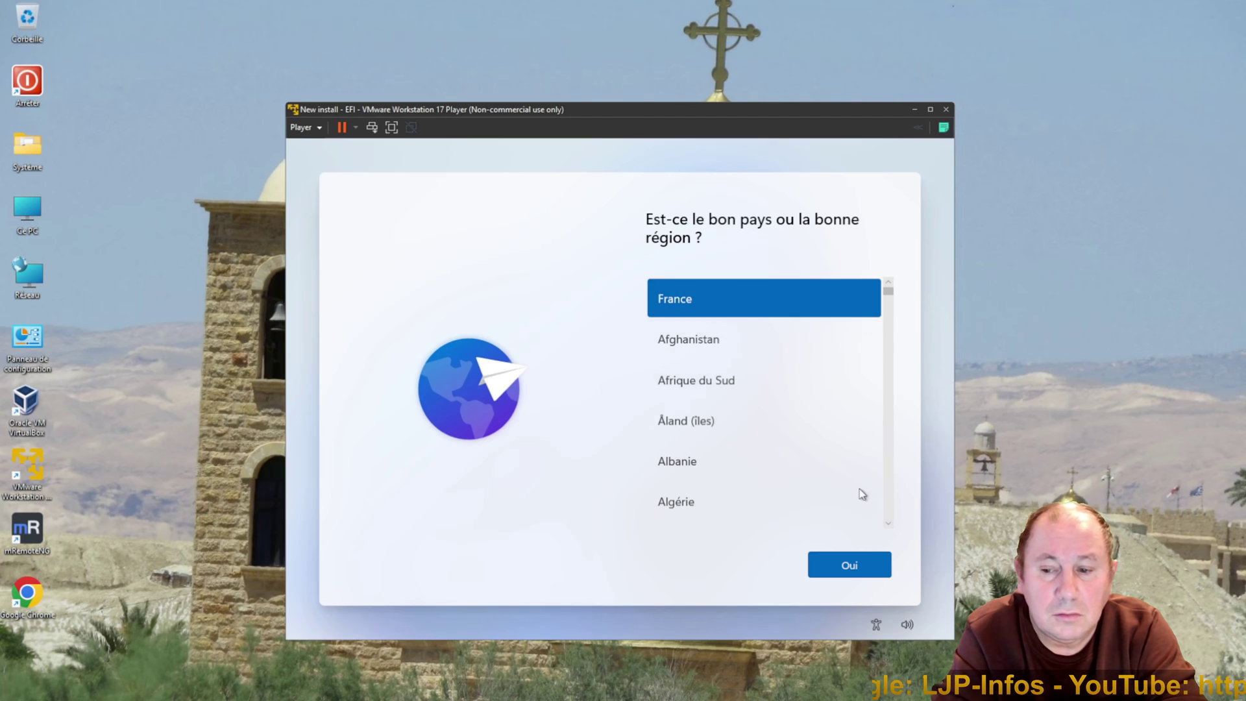
Confirm France as the region and Français as the keyboard layout, skipping the second keyboard layout.
left_click(849, 566)
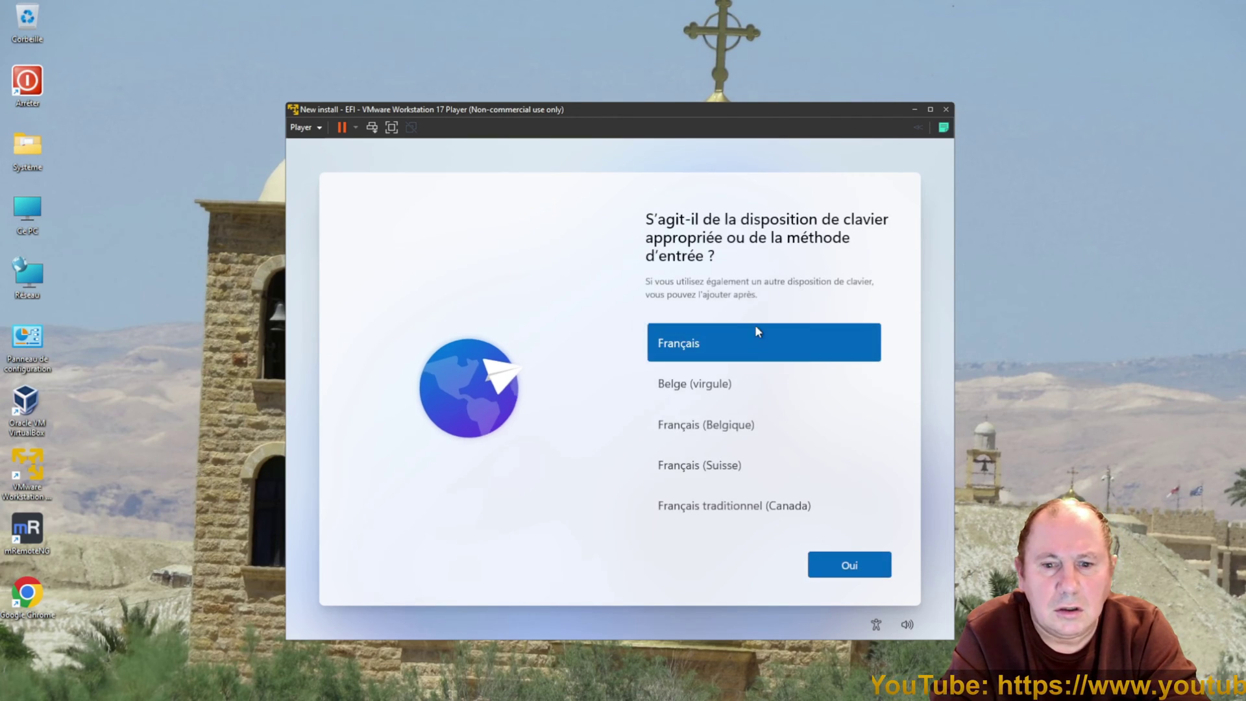
left_click(851, 568)
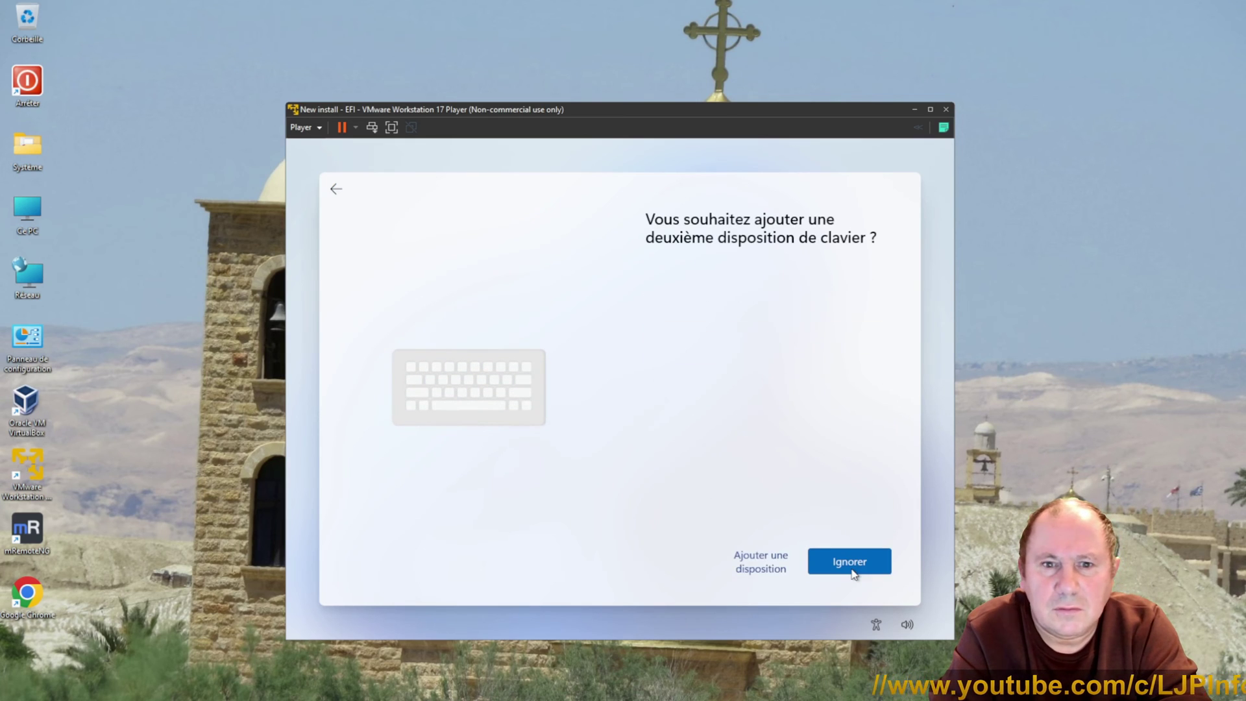
left_click(852, 571)
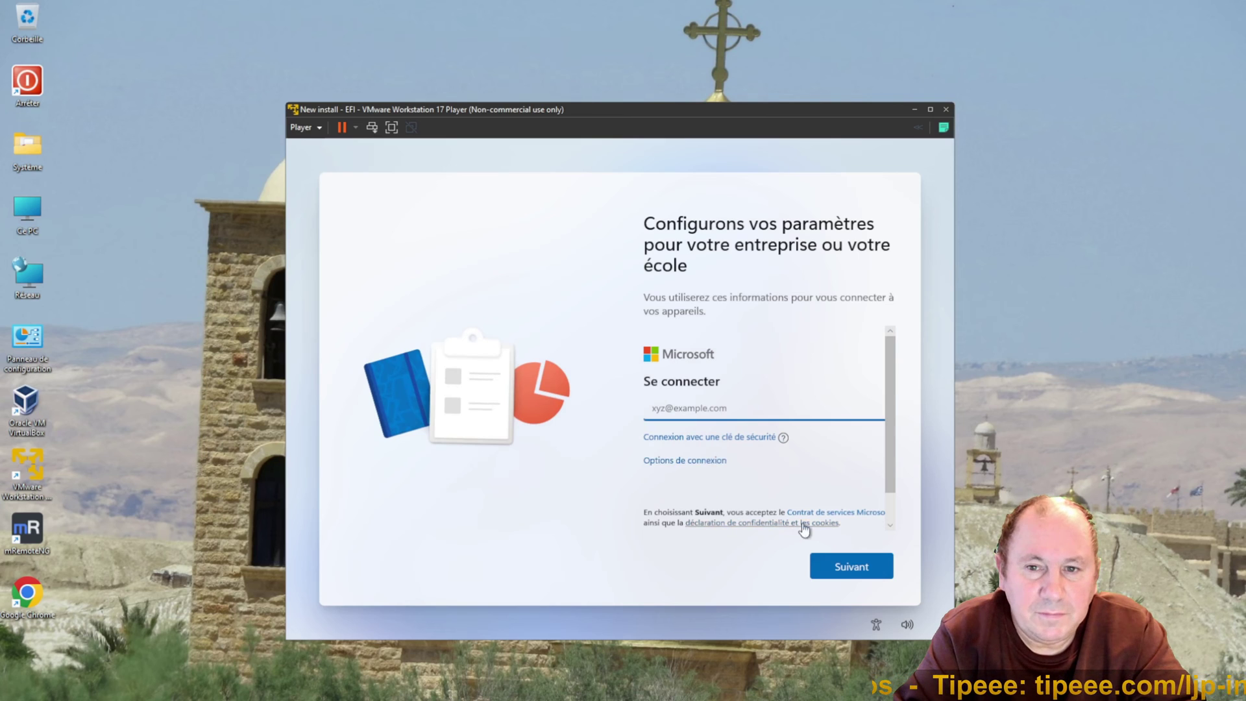
Bypass the work or school account sign-in by choosing the sign-in option Joindre le domaine à la place.
left_click(848, 567)
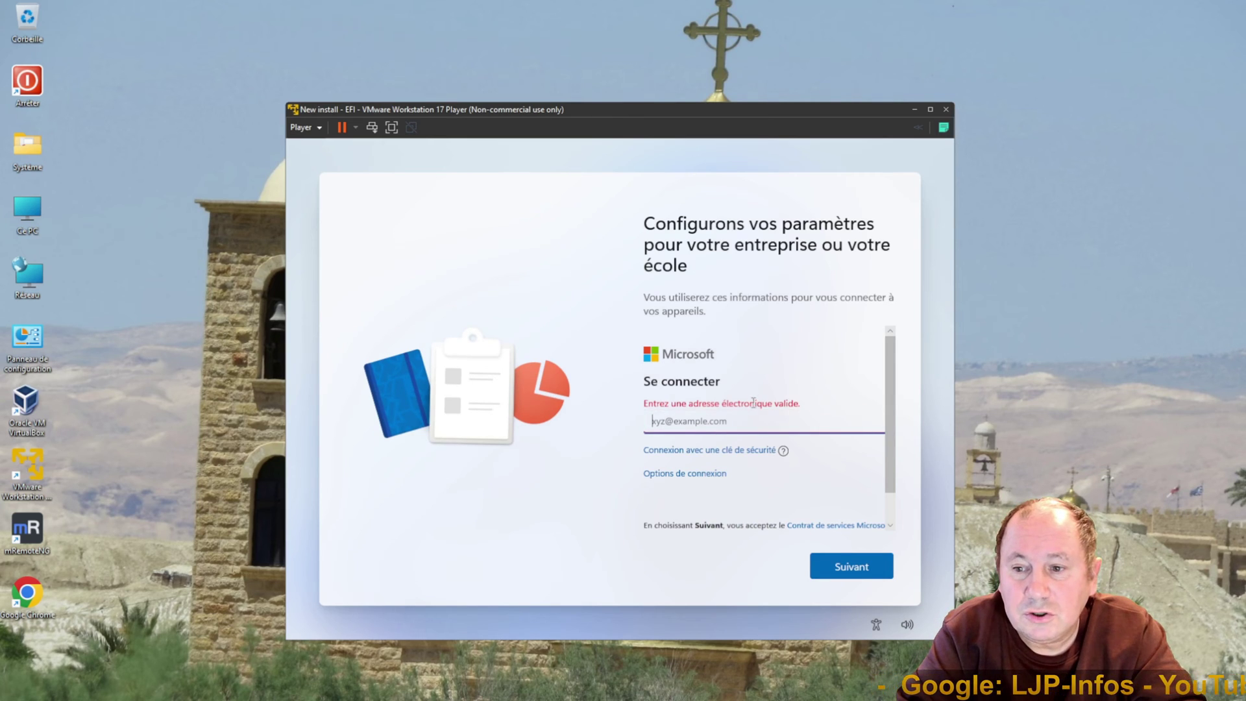
left_click(711, 474)
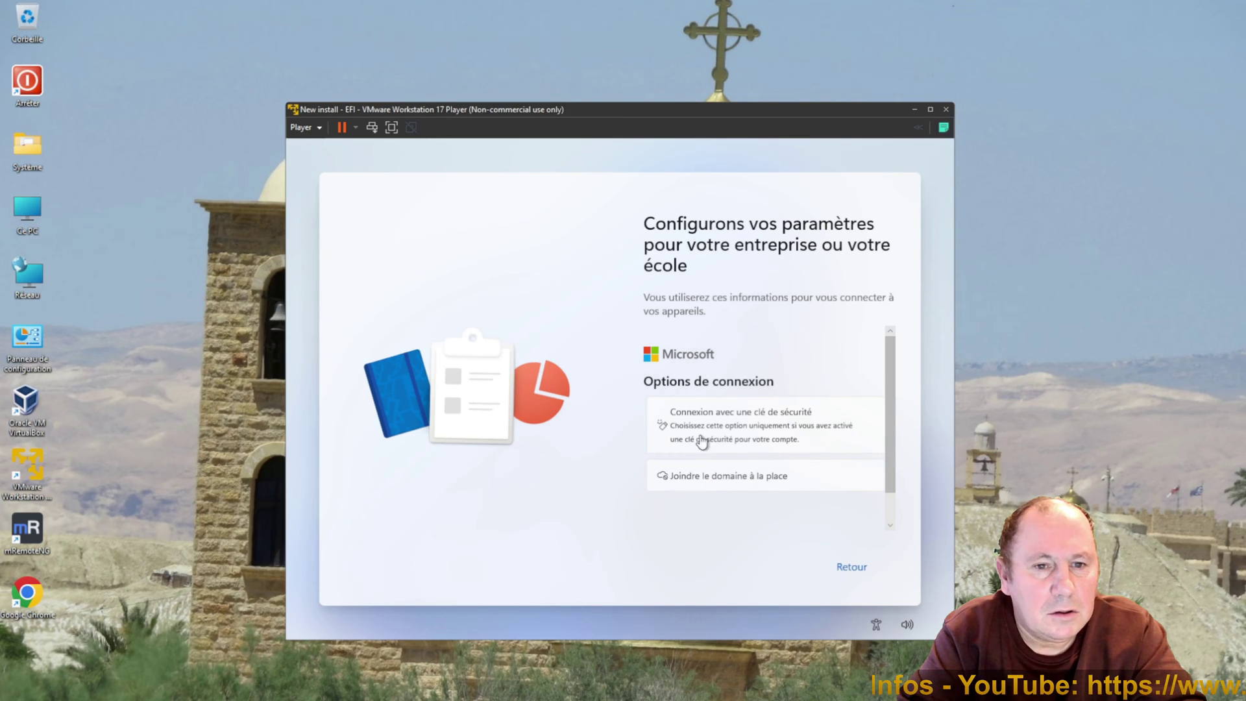
left_click(738, 481)
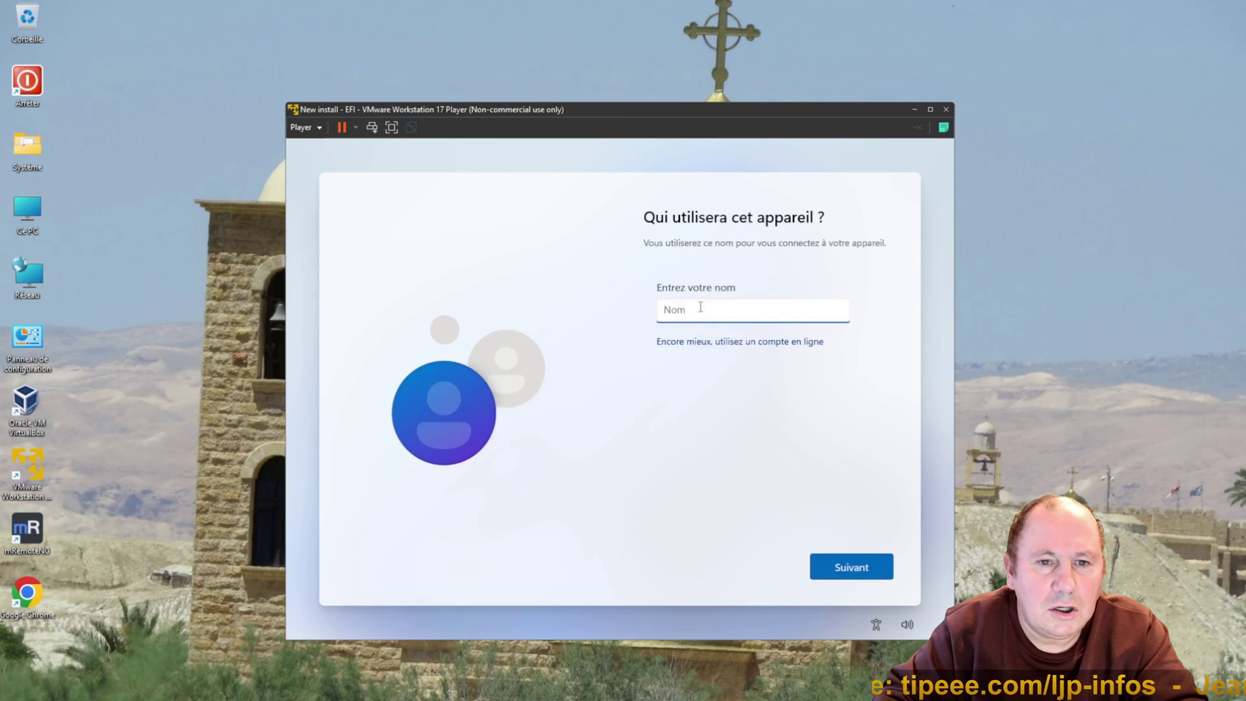
Enter the local account's user name and continue with the password left blank.
type("Loiseljp")
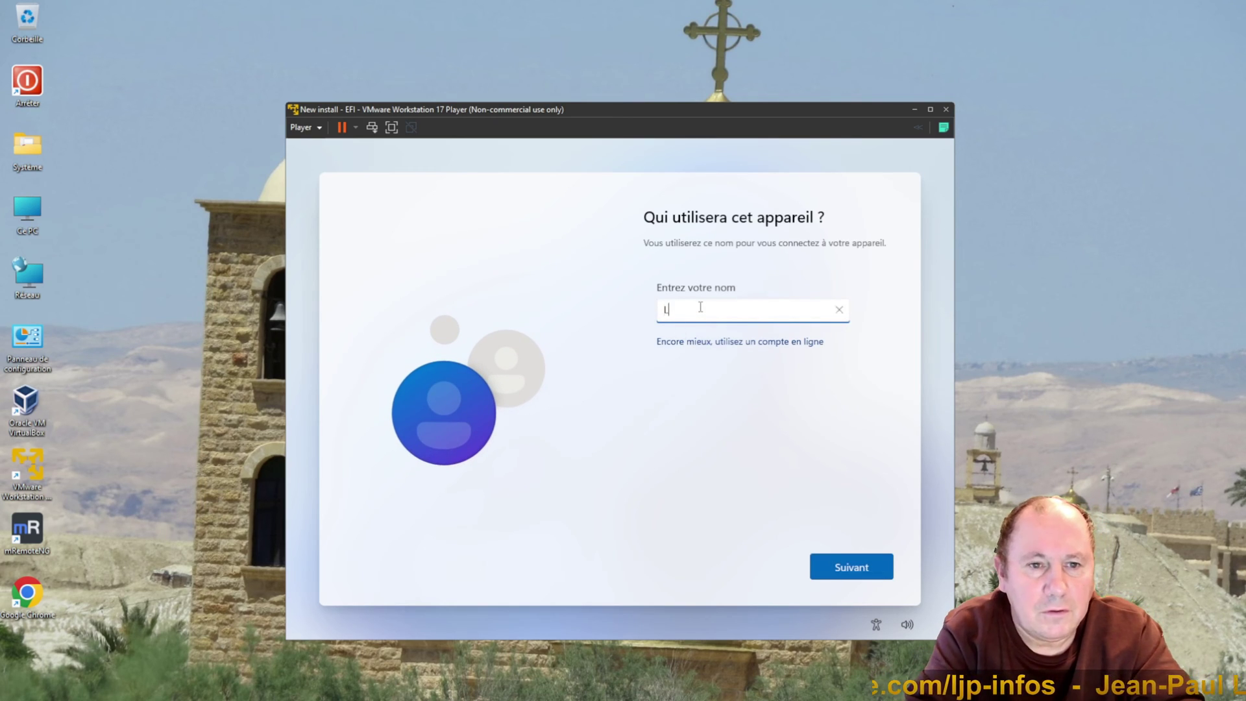
left_click(843, 574)
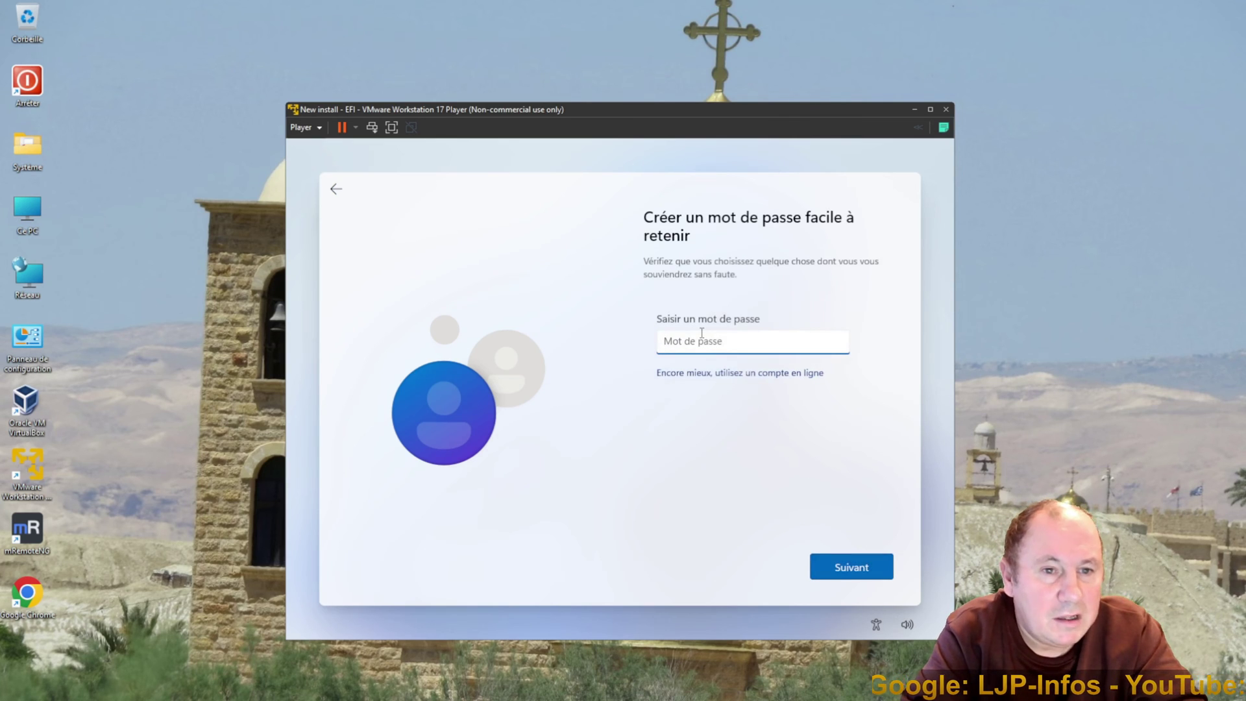
left_click(856, 572)
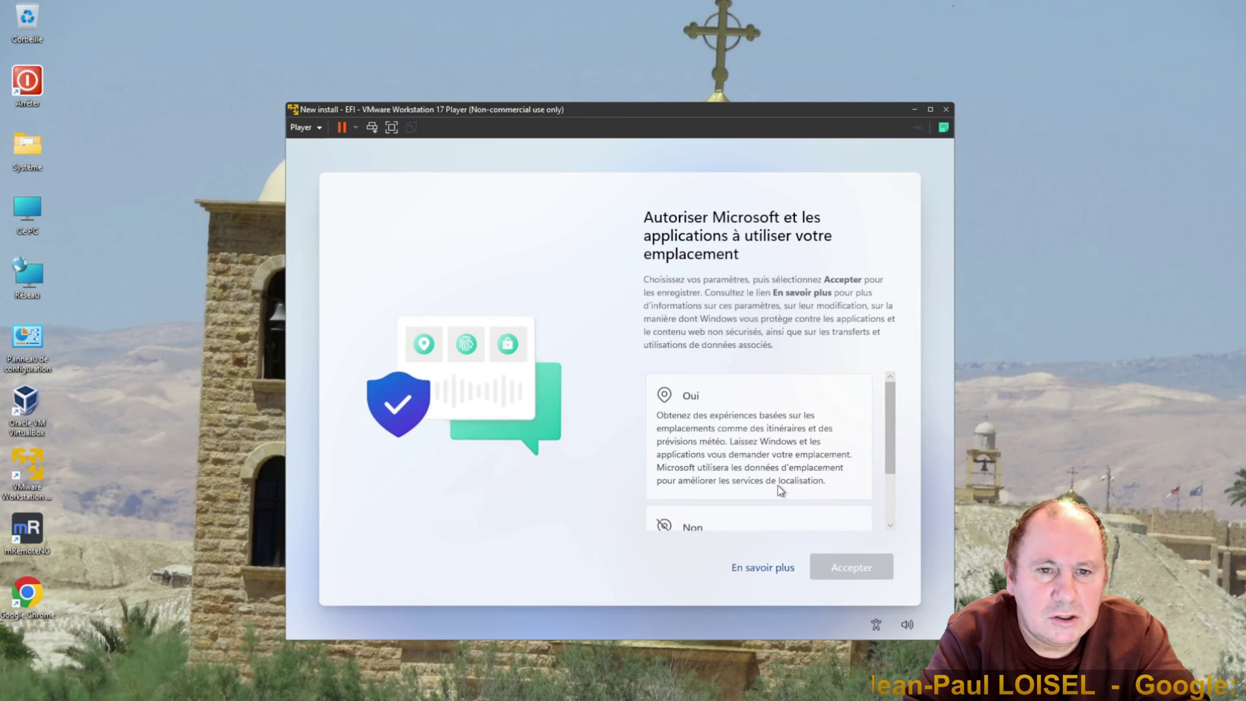
Refuse location access for Microsoft and applications, and decline the Localiser mon appareil feature.
left_click_drag(891, 431, 897, 510)
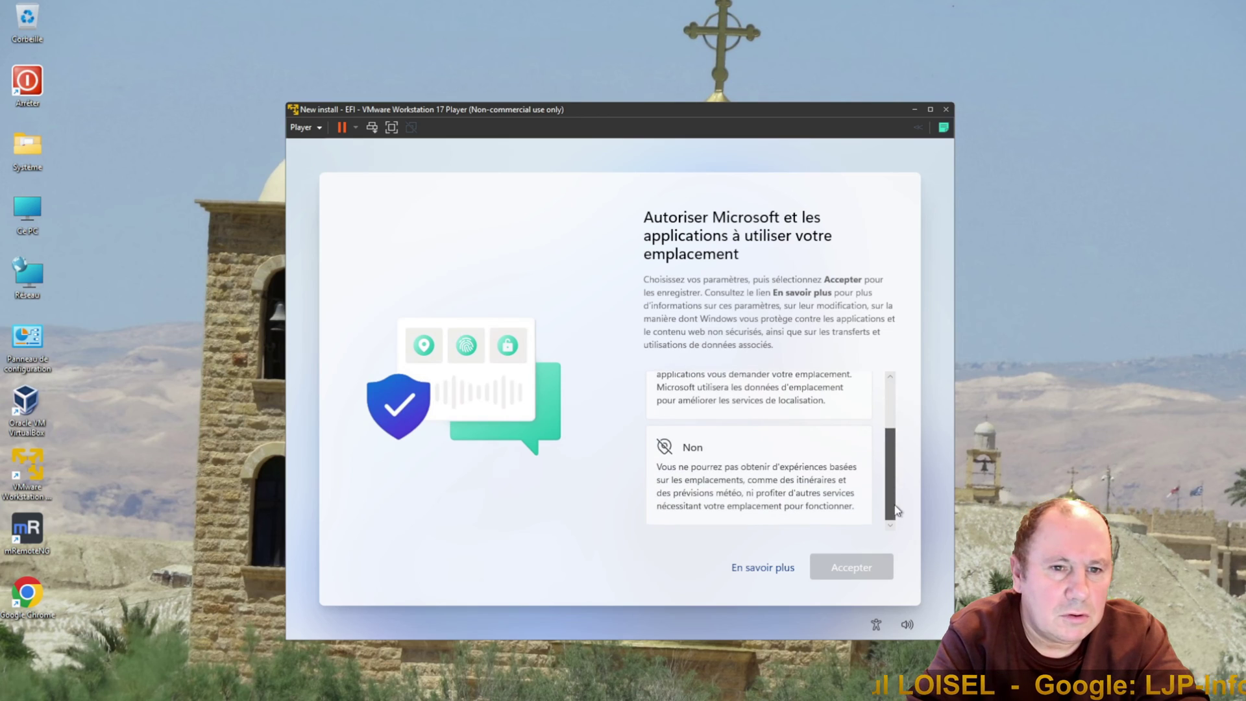
left_click(783, 495)
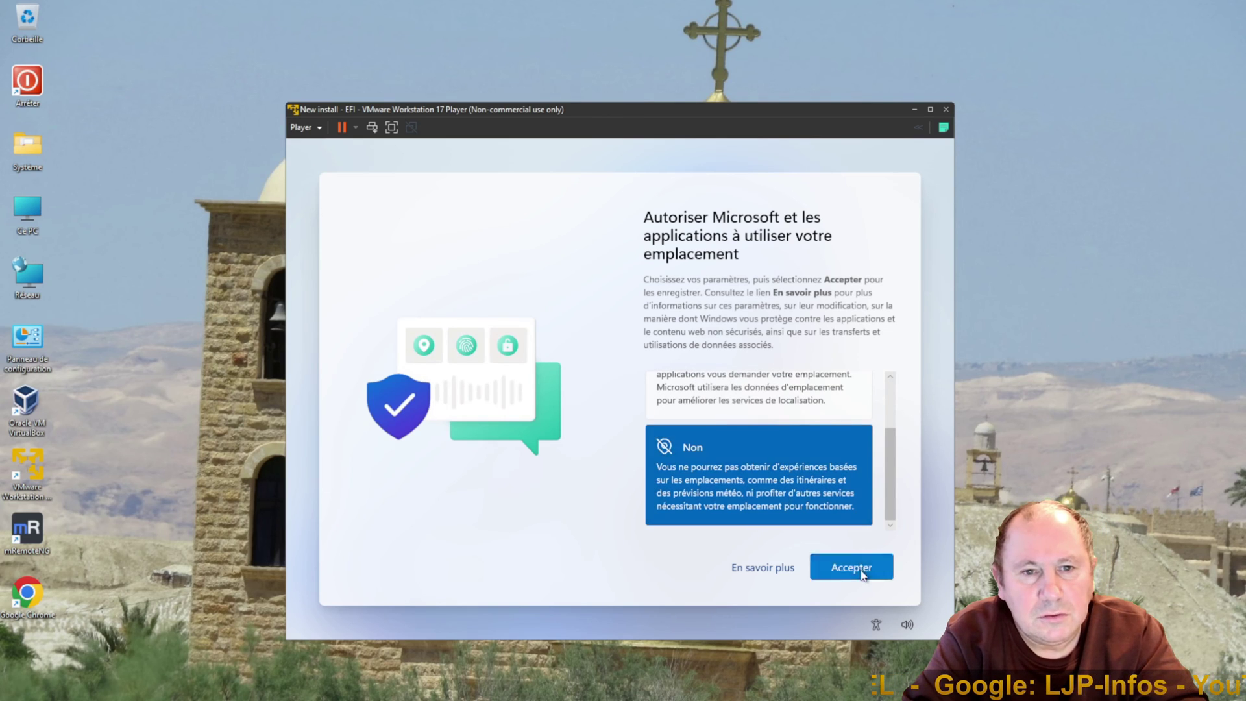
left_click(863, 575)
left_click(778, 511)
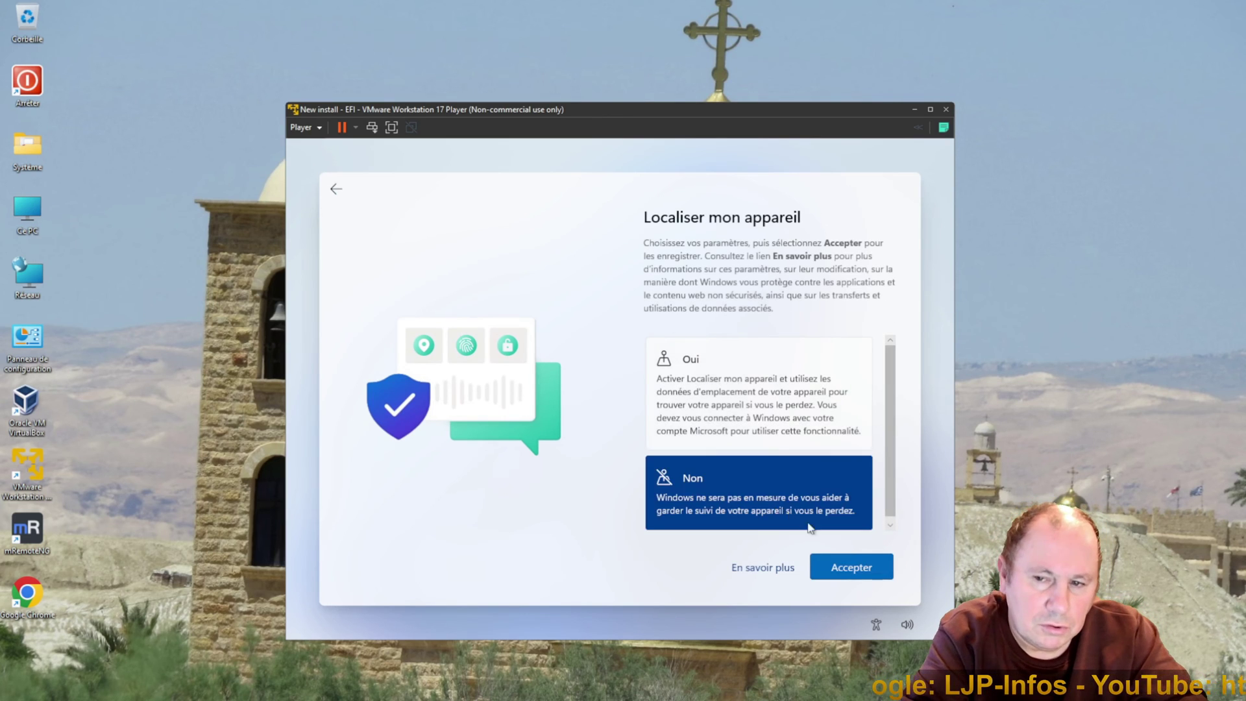
left_click(858, 571)
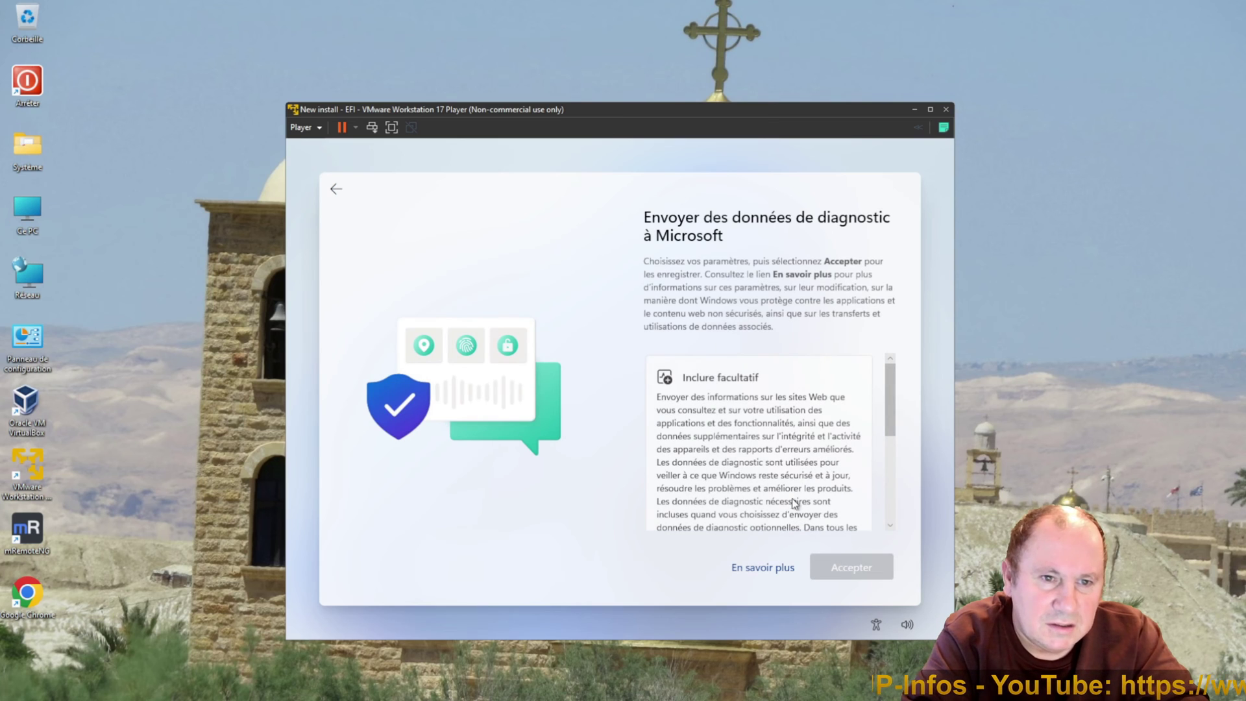
Limit the diagnostic data sent to Microsoft to Obligatoire uniquement and accept.
scroll(894, 407, "down", 3)
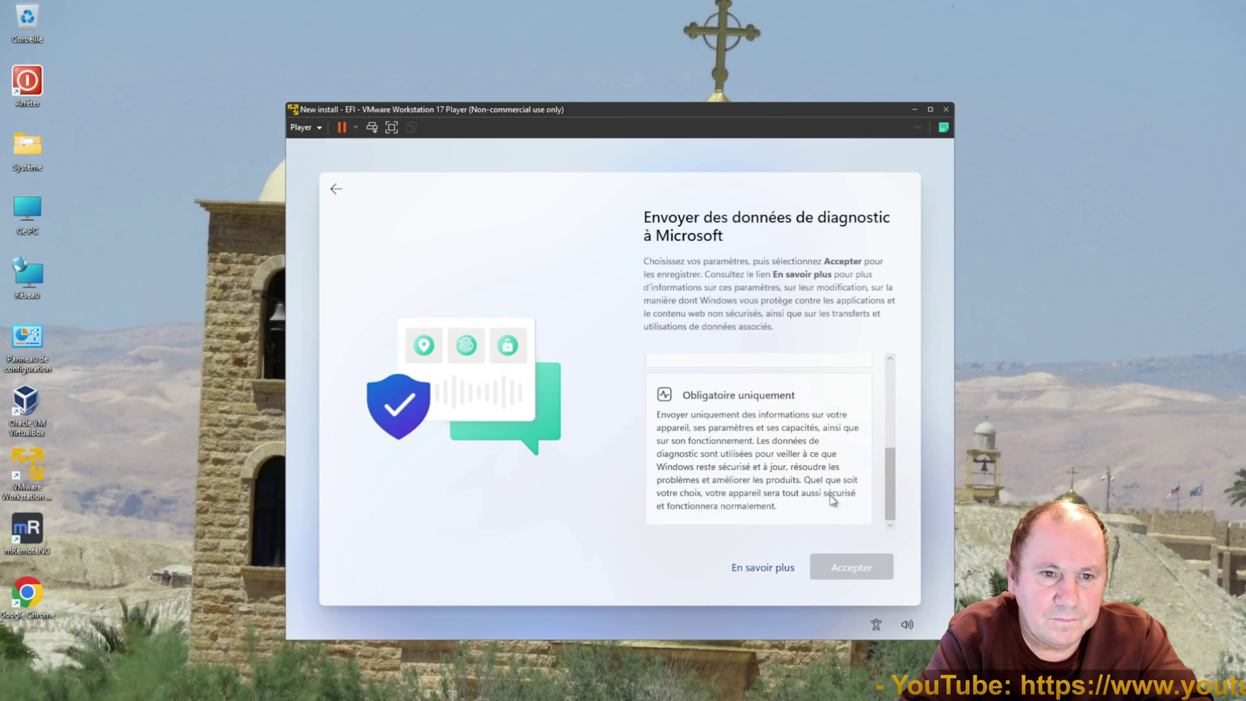
left_click(766, 467)
left_click(848, 562)
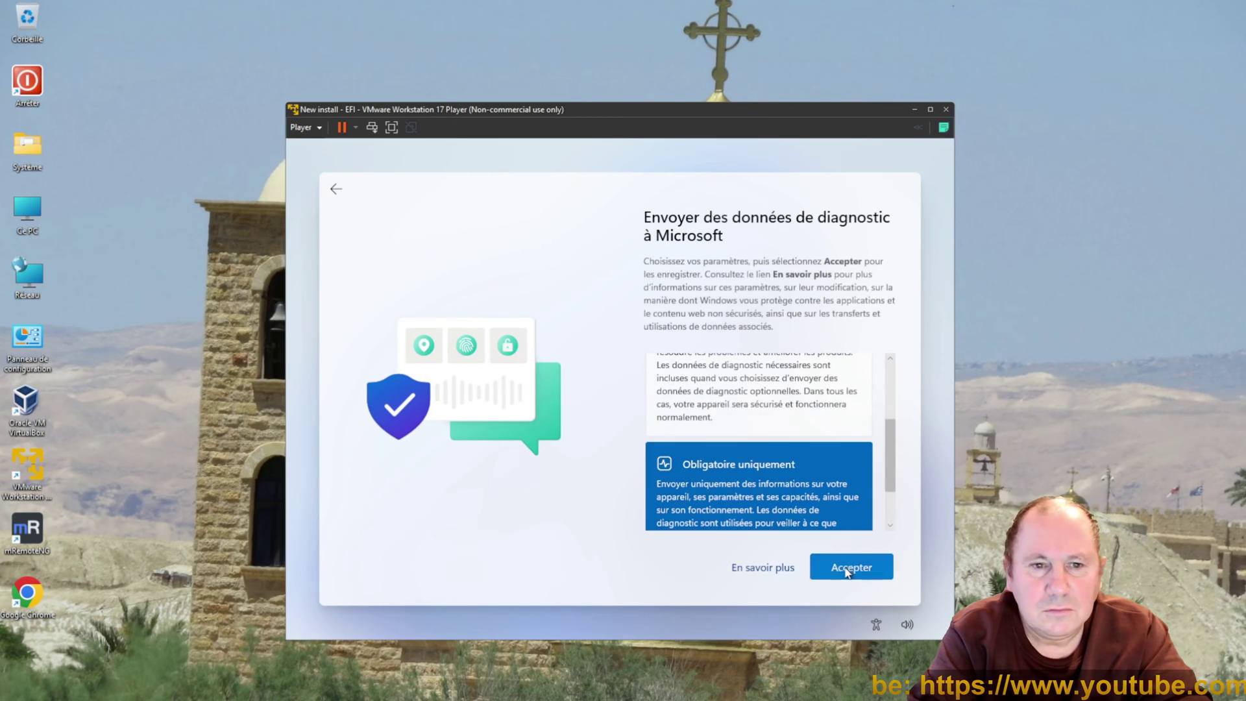
Answer Non to improving handwriting and typing and to personalised experiences based on diagnostic data, accepting each choice.
left_click(782, 517)
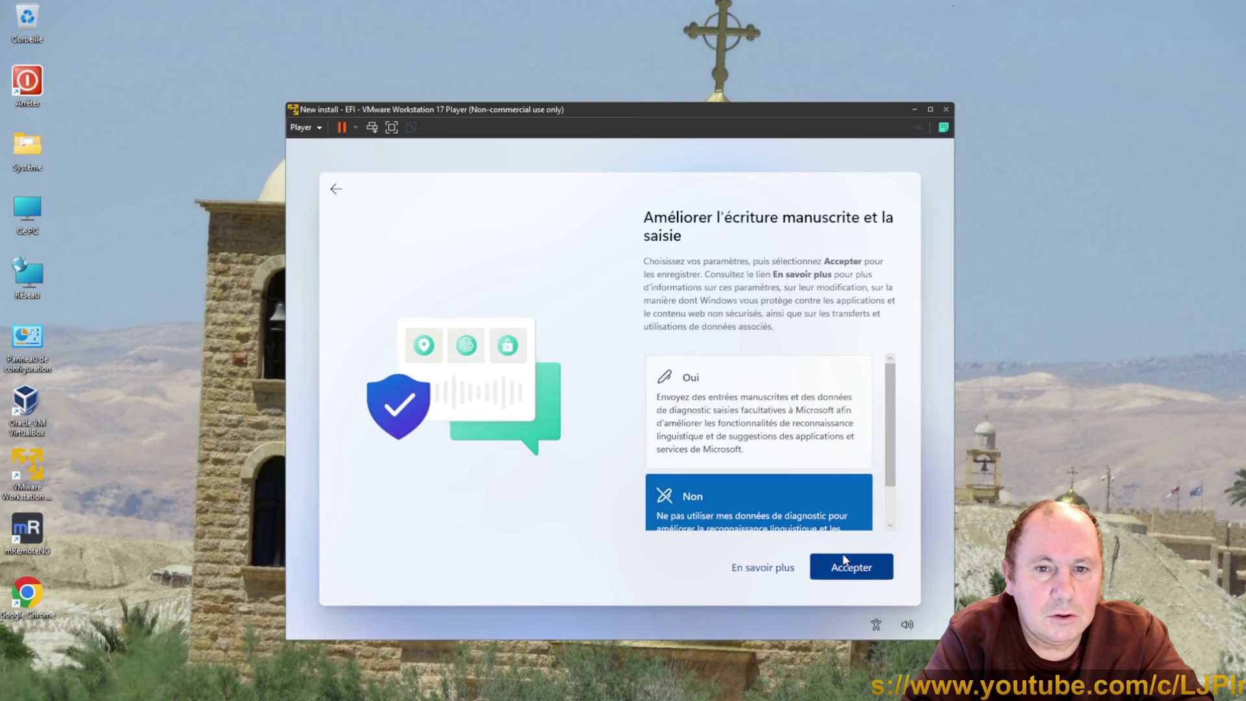
left_click(848, 563)
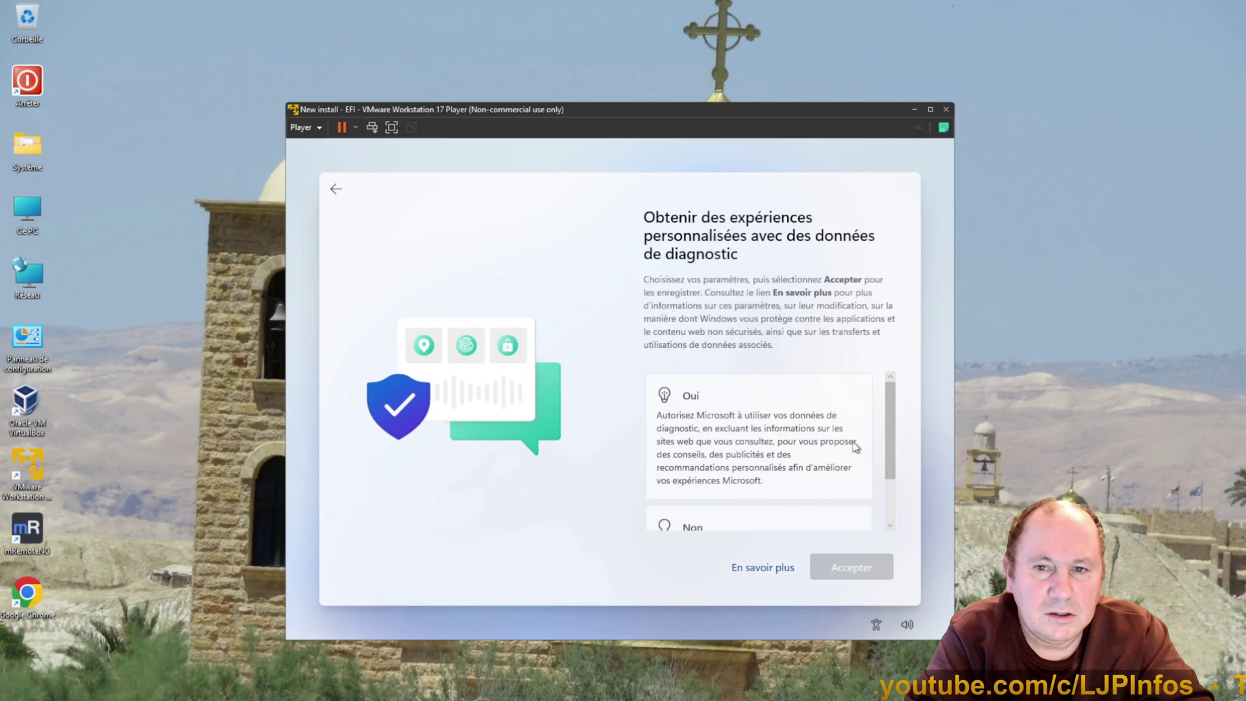
scroll(880, 432, "down", 2)
left_click(786, 487)
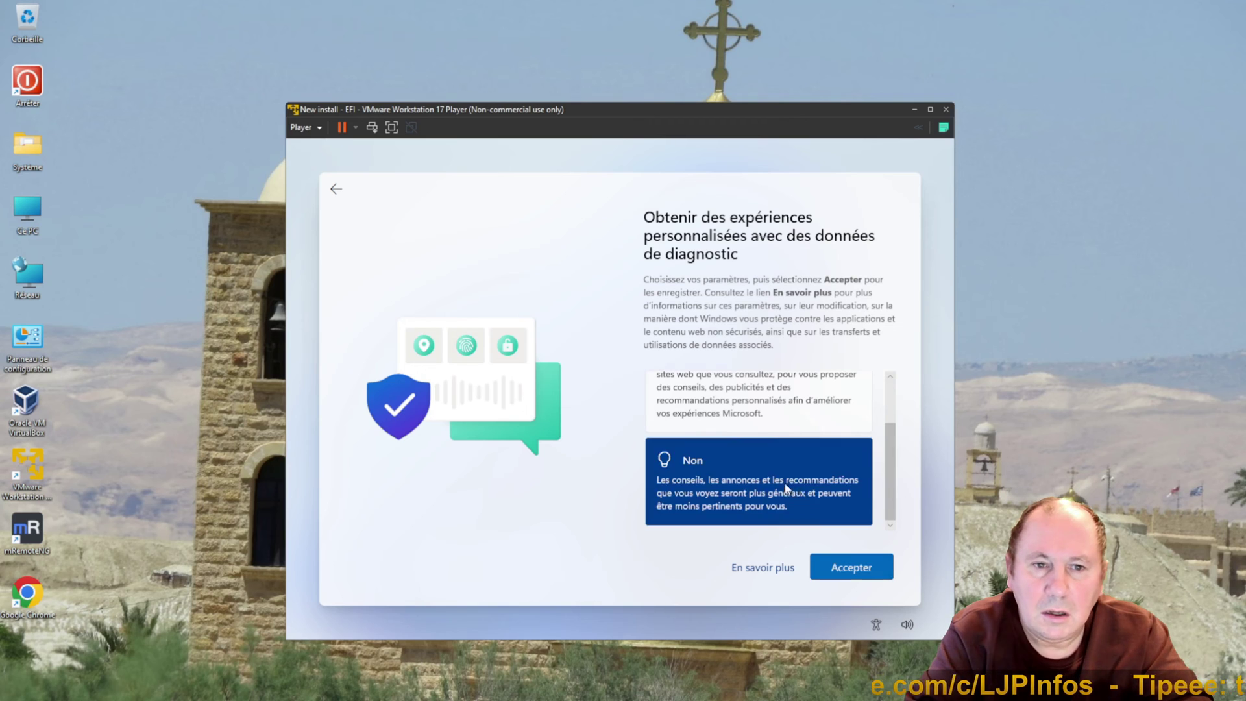
left_click(860, 566)
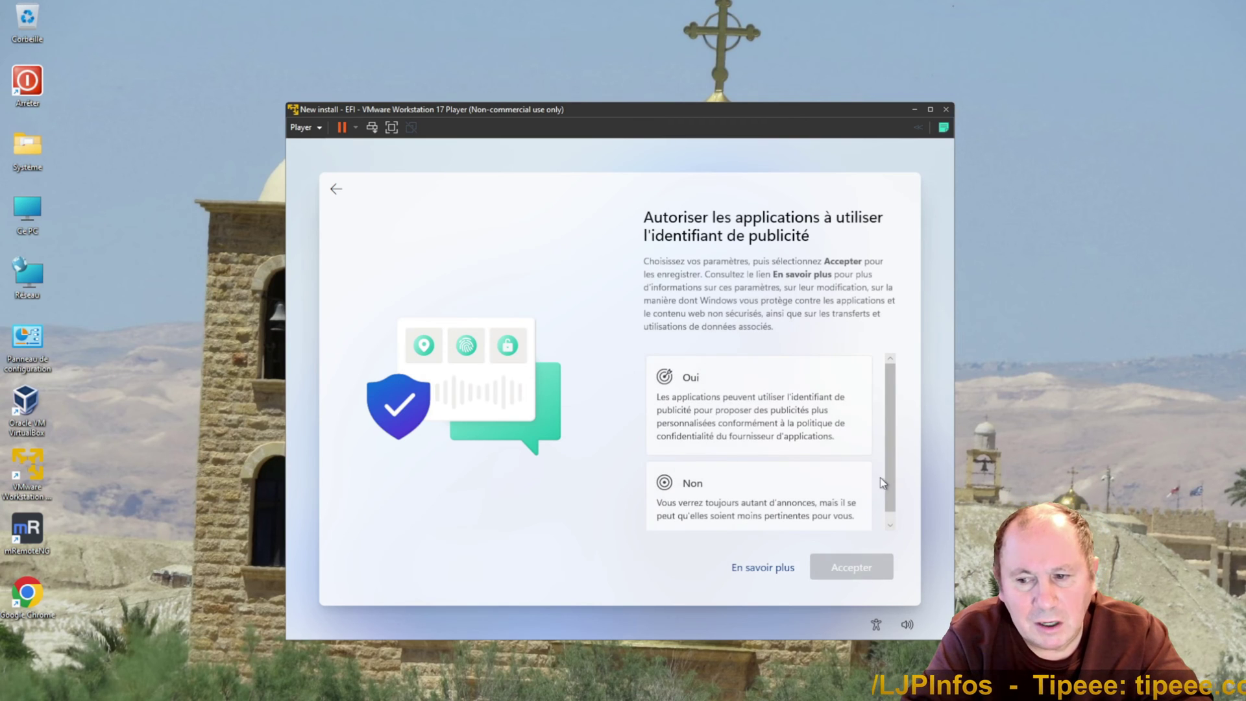
Refuse applications the use of the advertising identifier with the Non option and accept, finishing the Windows privacy setup.
scroll(779, 503, "down", 1)
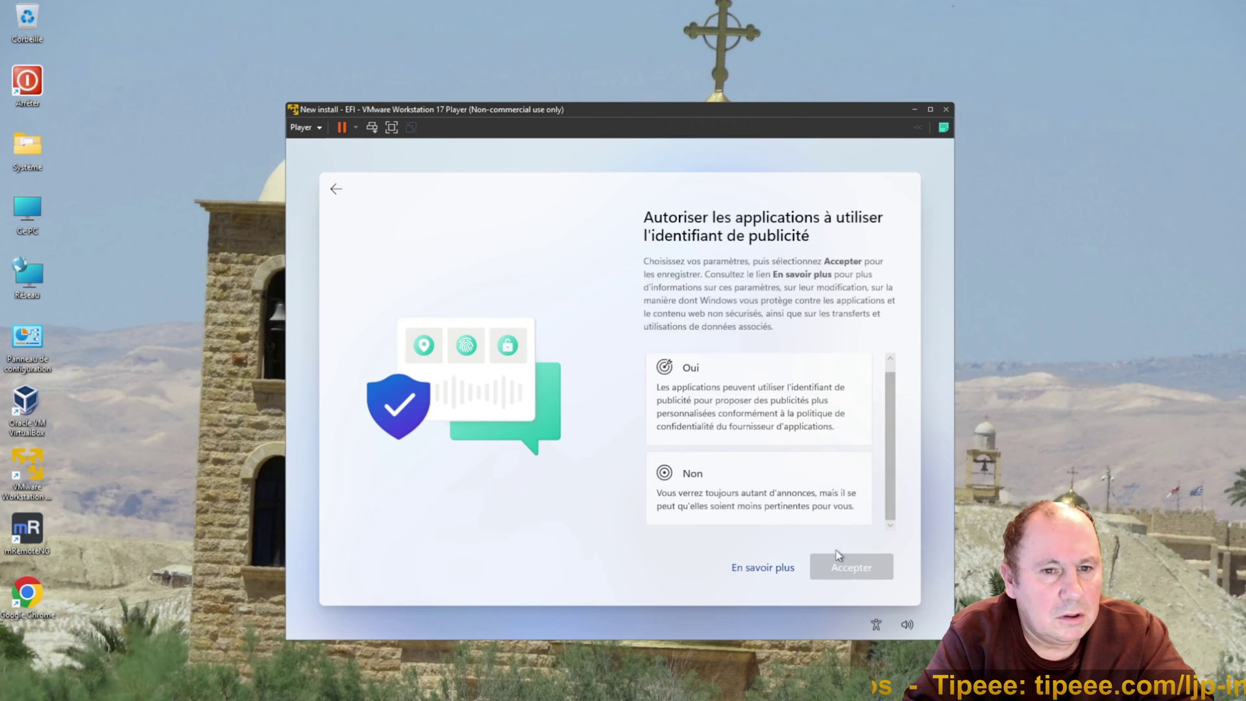
left_click(758, 513)
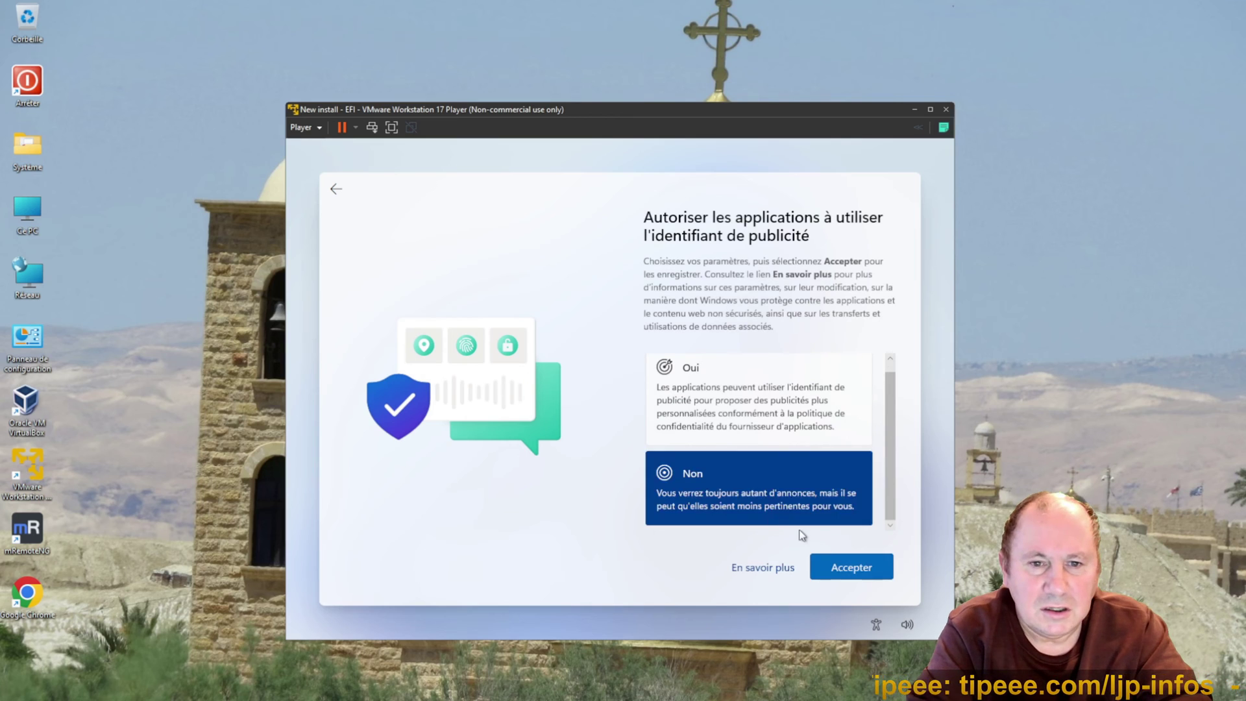
left_click(851, 567)
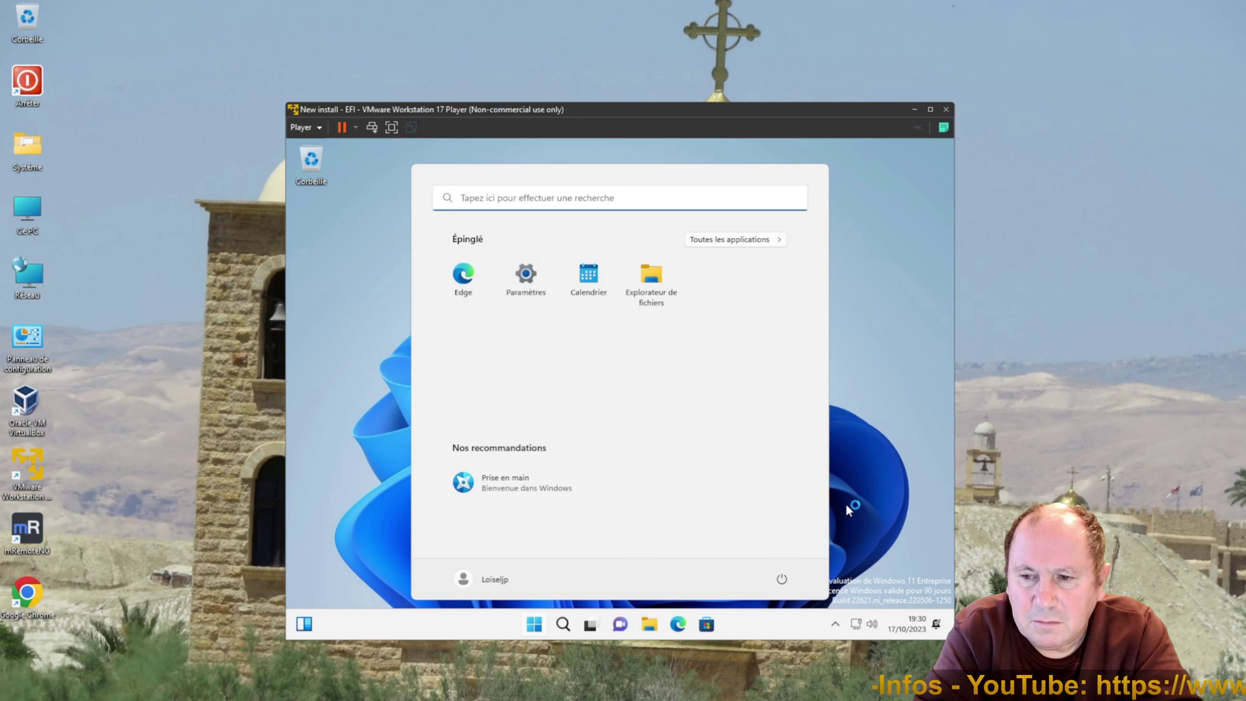
Open the guest's taskbar settings and hide Recherche, Widgets and Conversation from the taskbar, keeping Vue Tâches enabled.
left_click(845, 503)
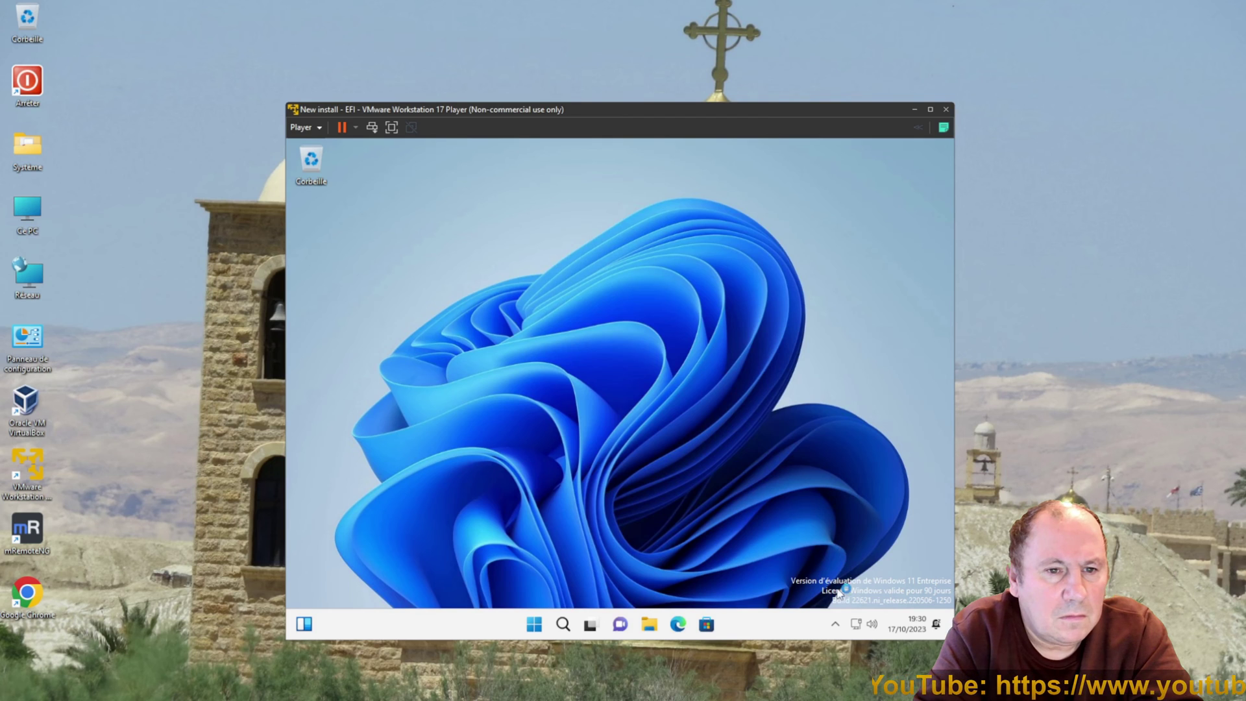
right_click(498, 631)
left_click(540, 595)
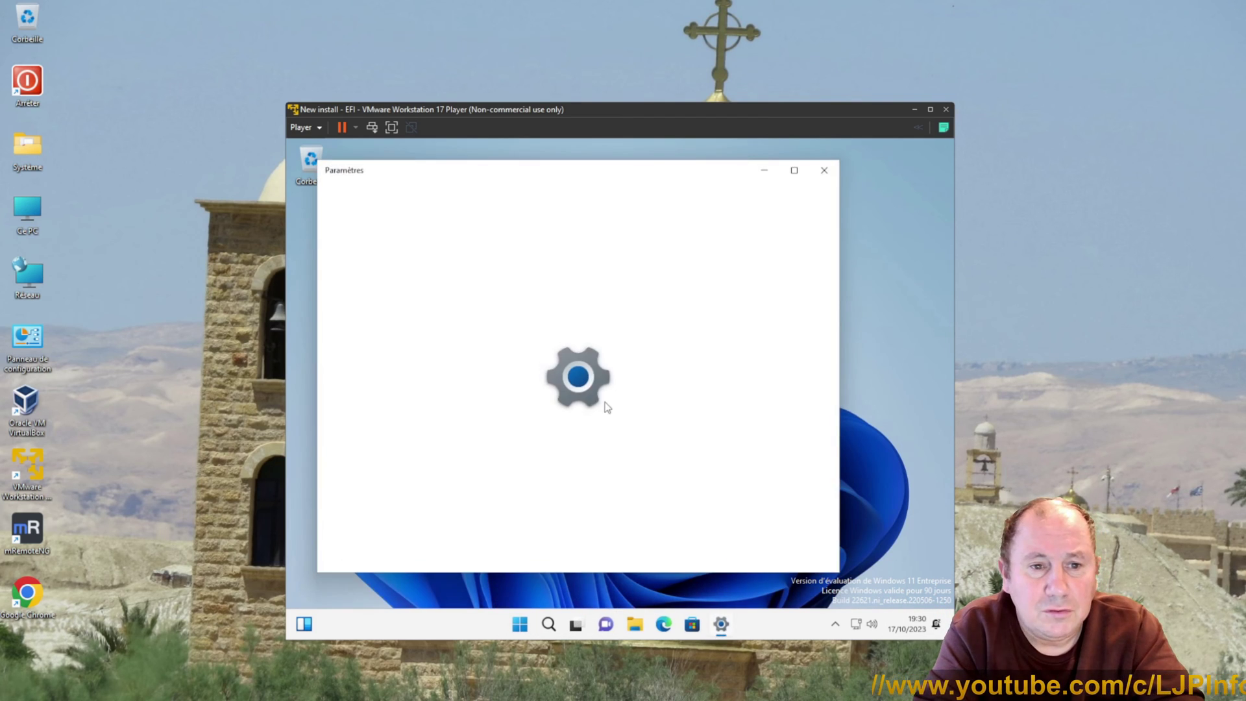
left_click(781, 304)
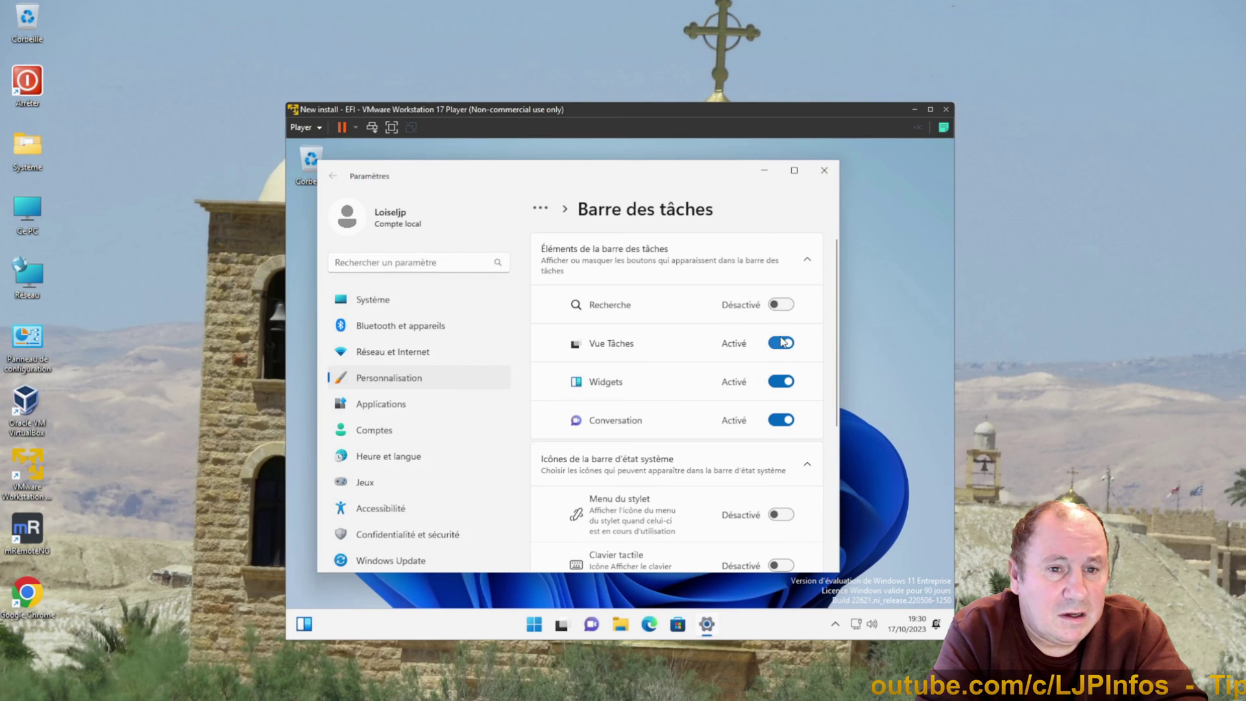
left_click(781, 343)
left_click(781, 382)
left_click(781, 420)
left_click(781, 342)
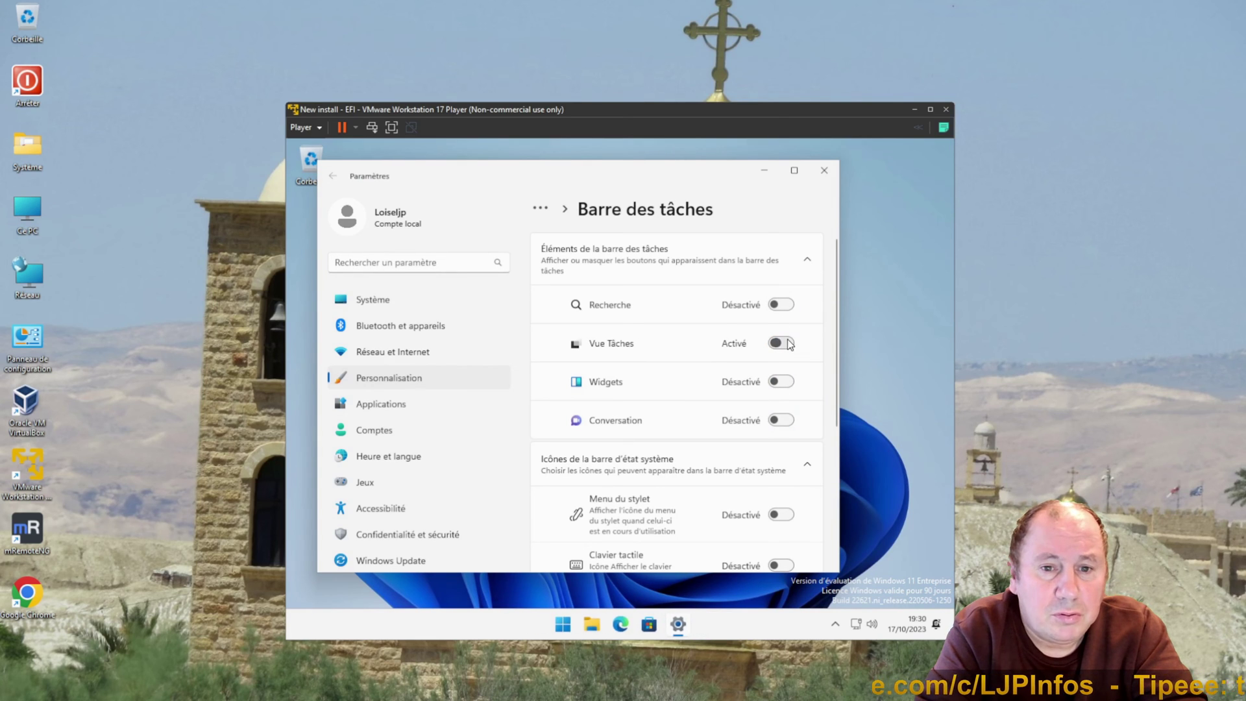
left_click(785, 305)
left_click(785, 305)
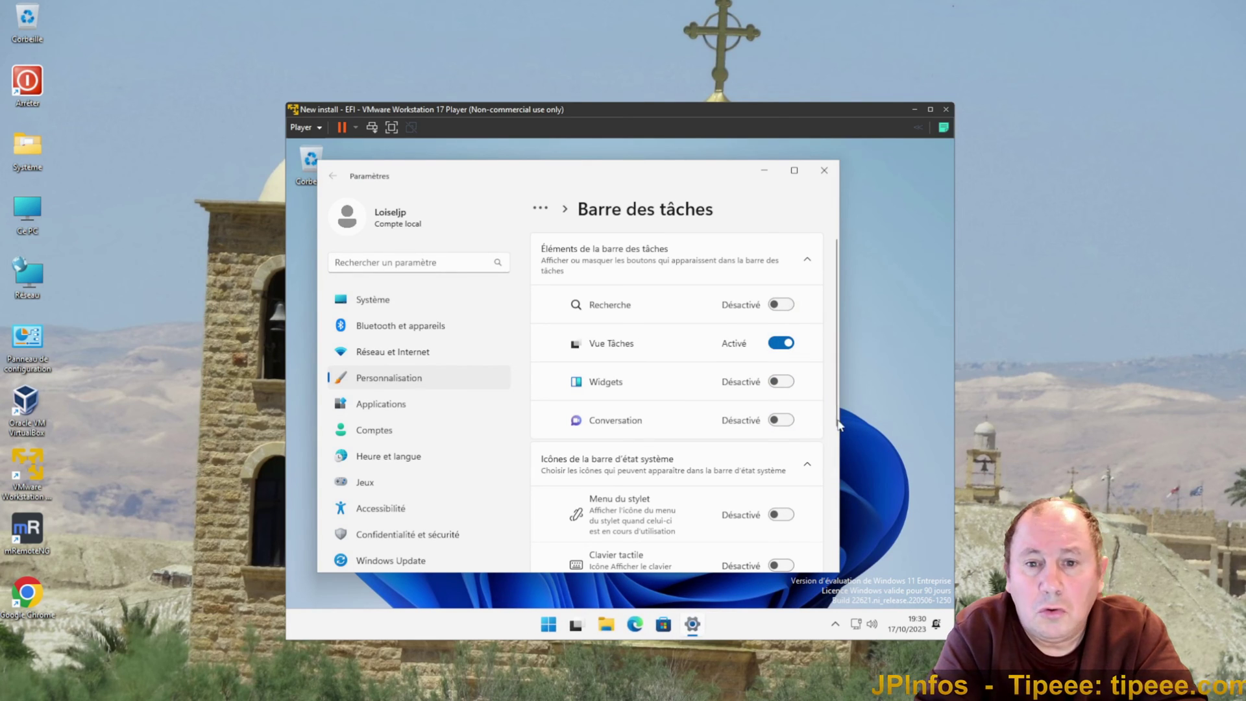
Set the taskbar alignment to Gauche in the taskbar behaviours and close the settings window.
scroll(839, 425, "down", 4)
left_click(769, 477)
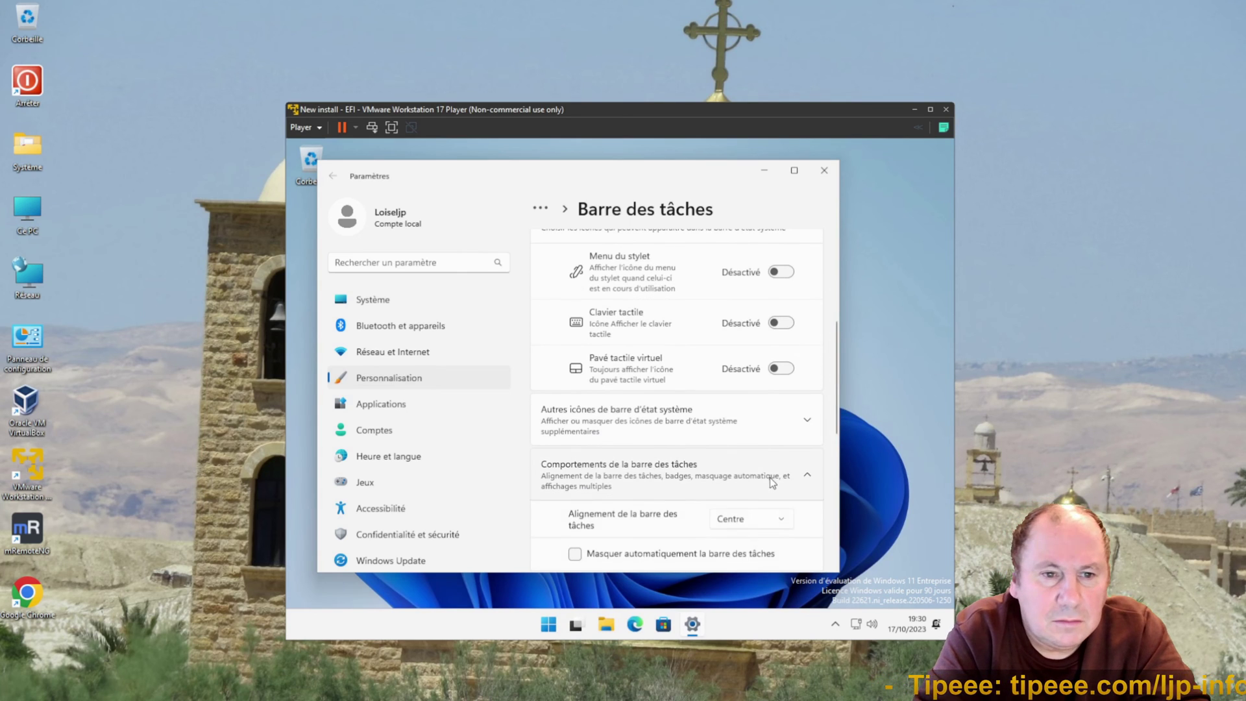
left_click(750, 519)
left_click(736, 496)
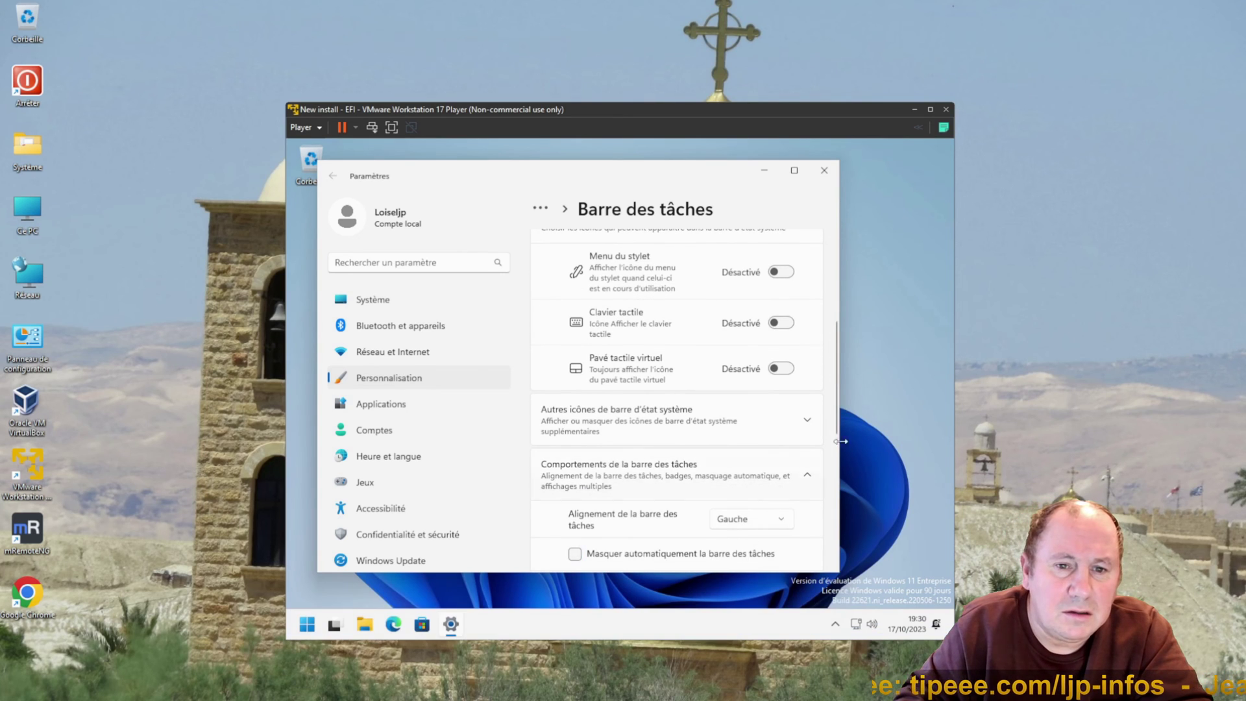
scroll(837, 428, "down", 4)
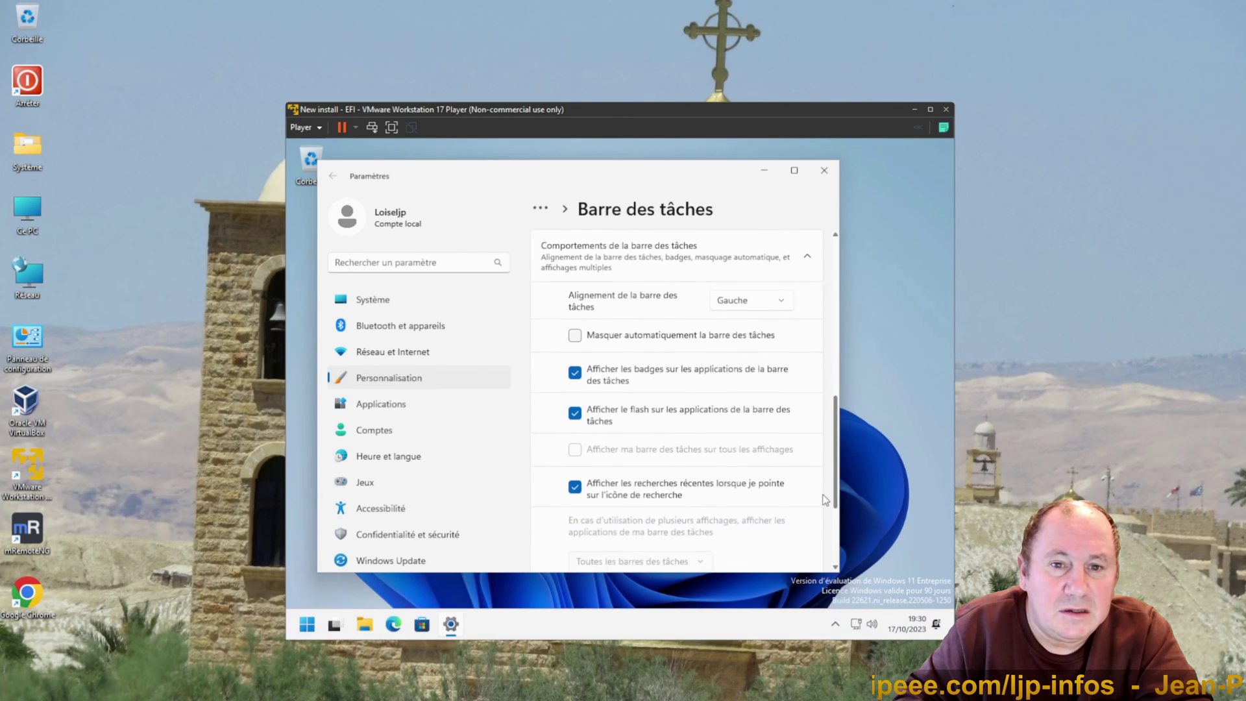
left_click(824, 172)
Start the VMware Tools installation for the virtual machine so that its disc is attached to the guest.
left_click(302, 128)
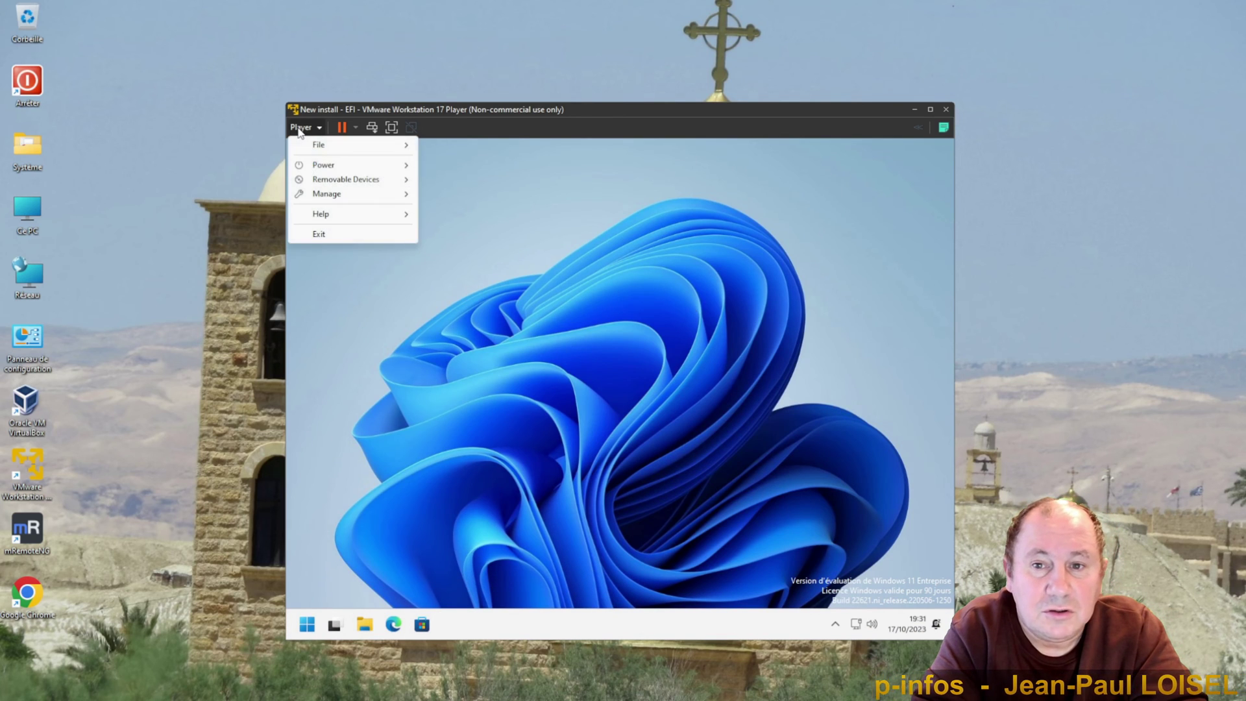
mouse_move(341, 182)
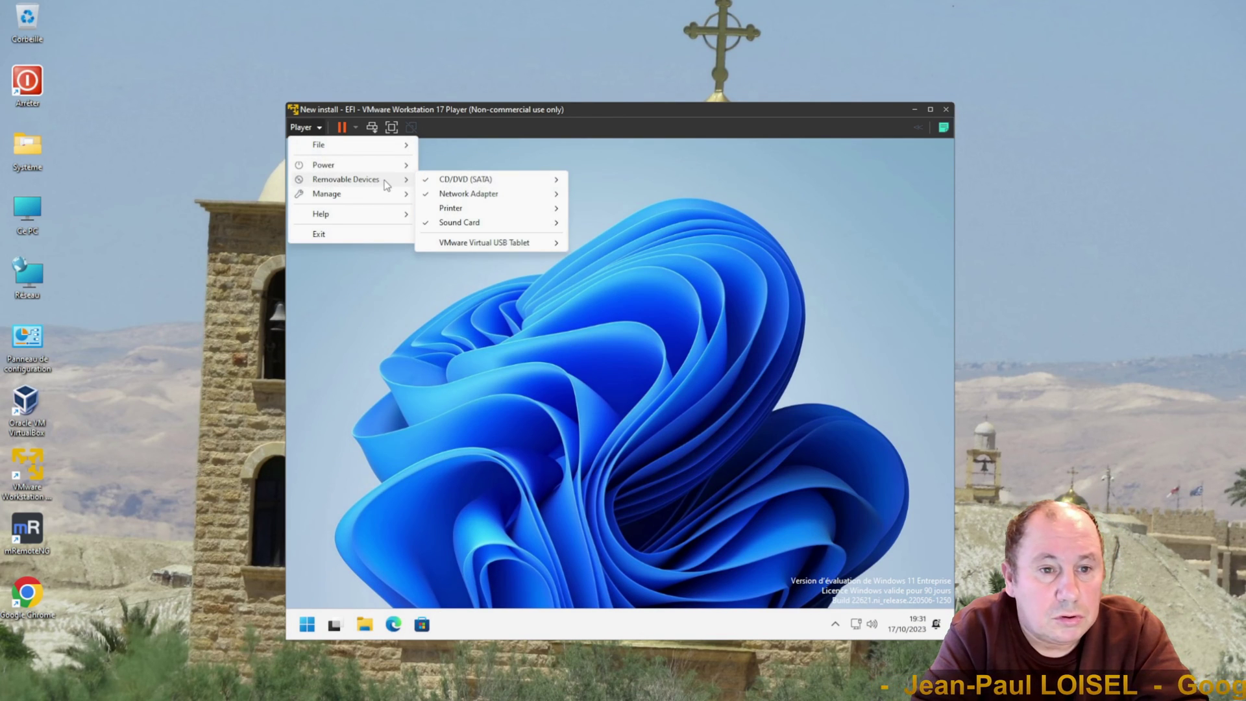
mouse_move(383, 193)
left_click(465, 195)
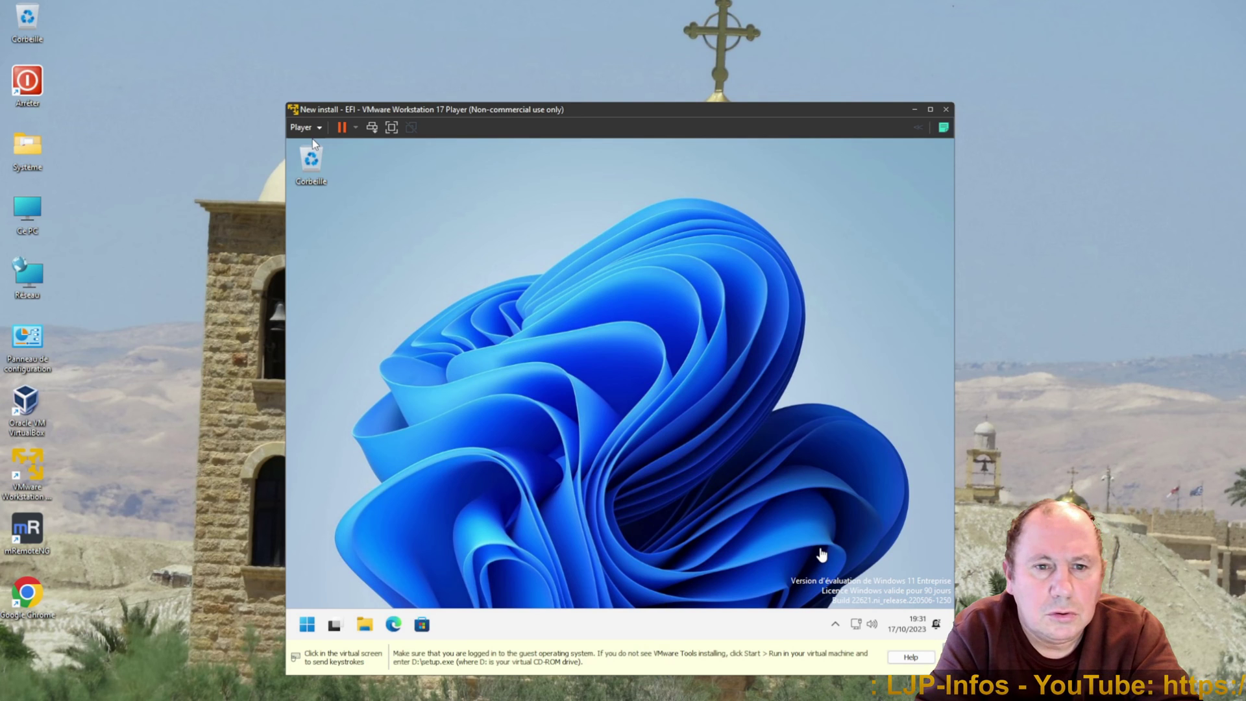
Run setup64.exe from the VMware Tools disc in the guest and authorise it to make changes to the device.
left_click(786, 579)
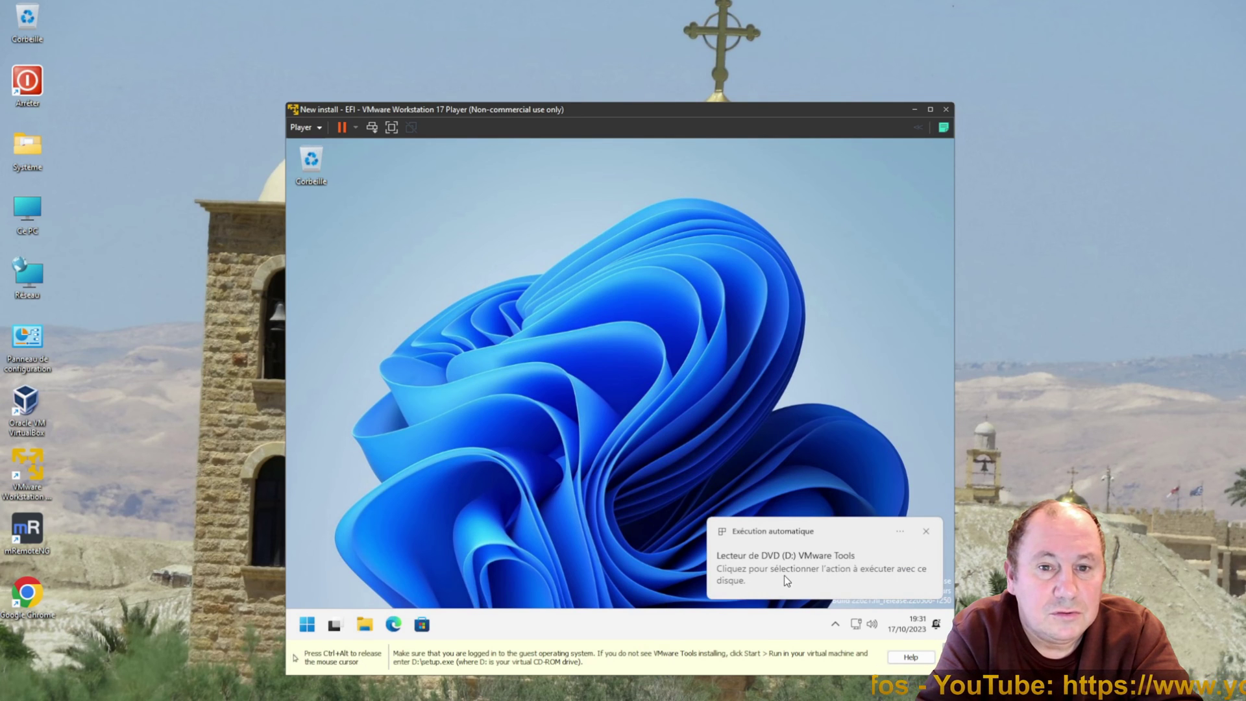
left_click(786, 574)
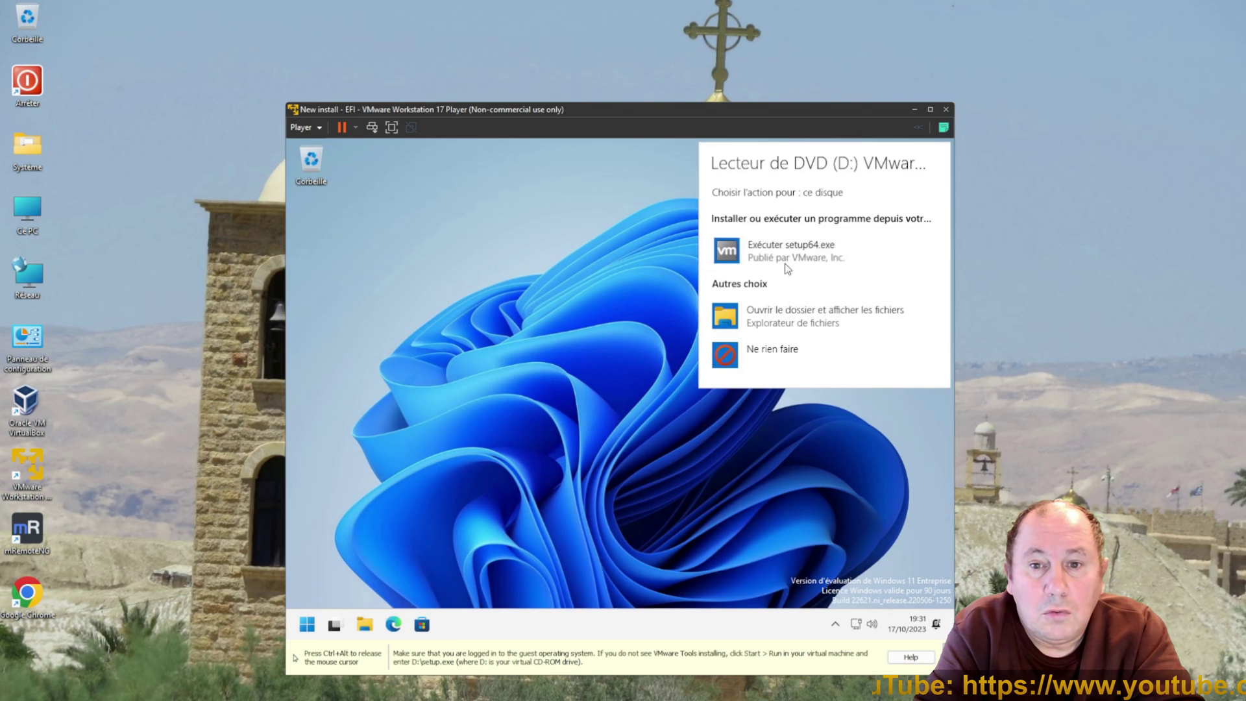
left_click(787, 269)
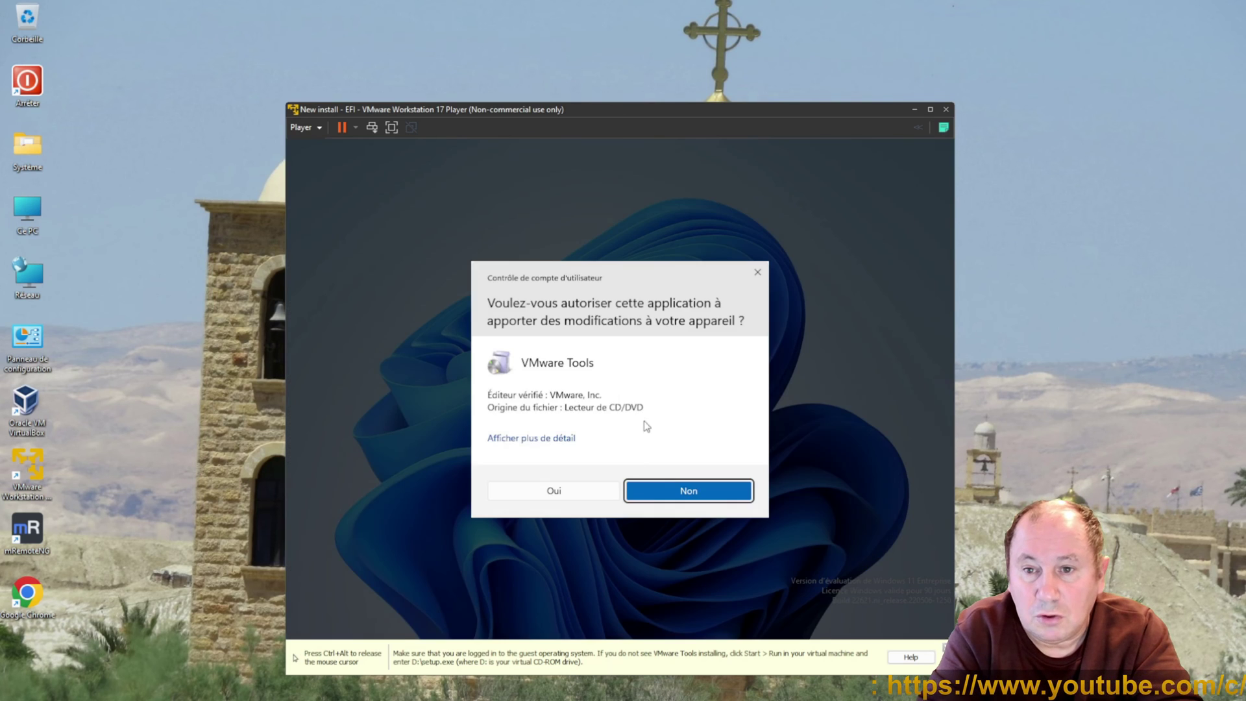
left_click(574, 485)
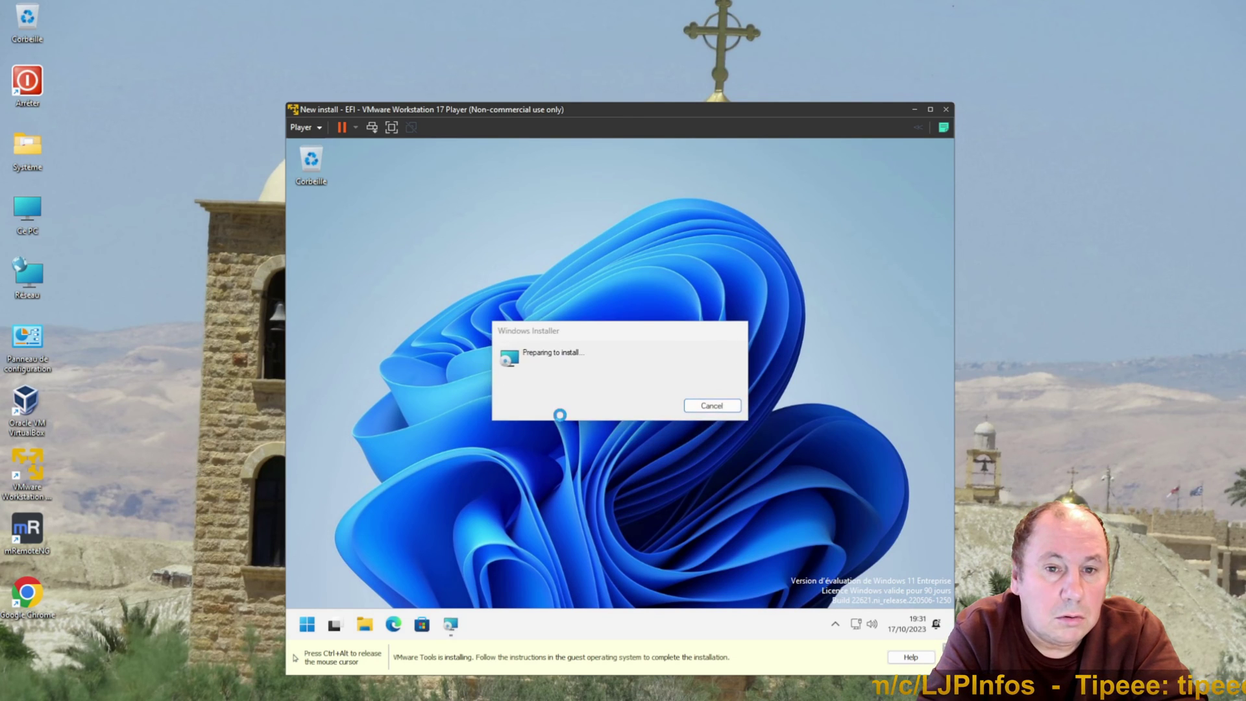
Complete the VMware Tools installation wizard and restart the guest system.
left_click(685, 480)
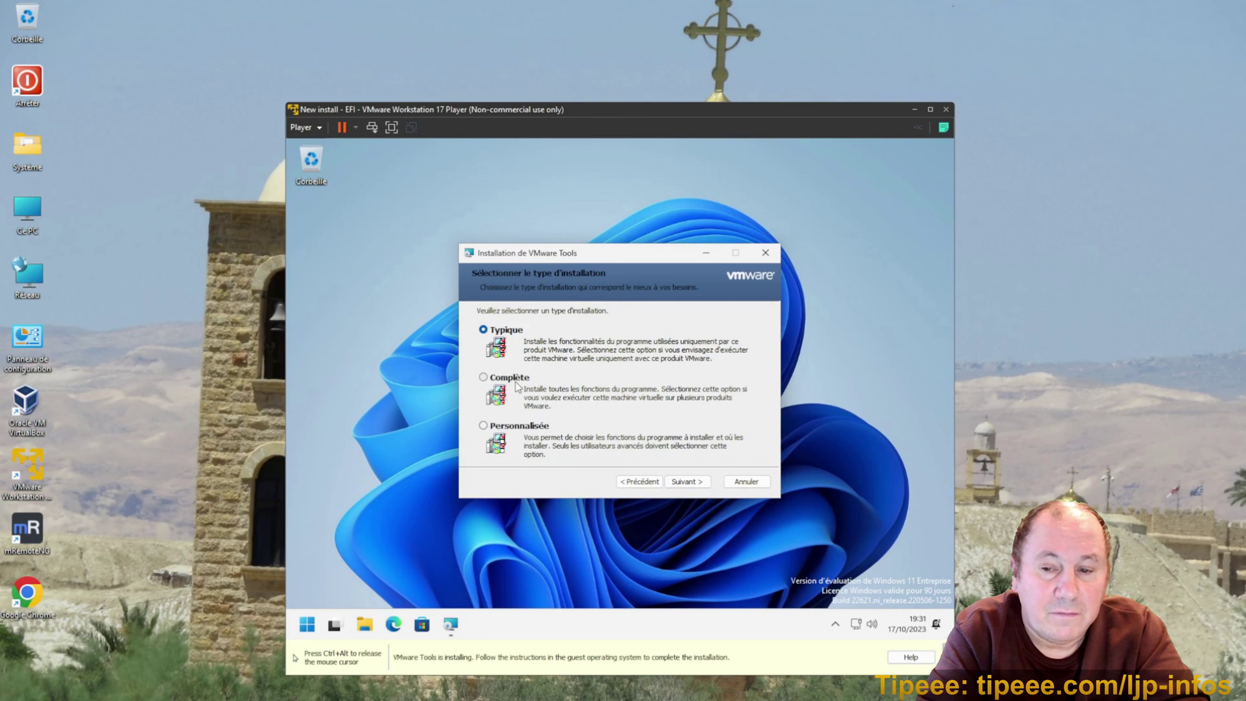
left_click(687, 481)
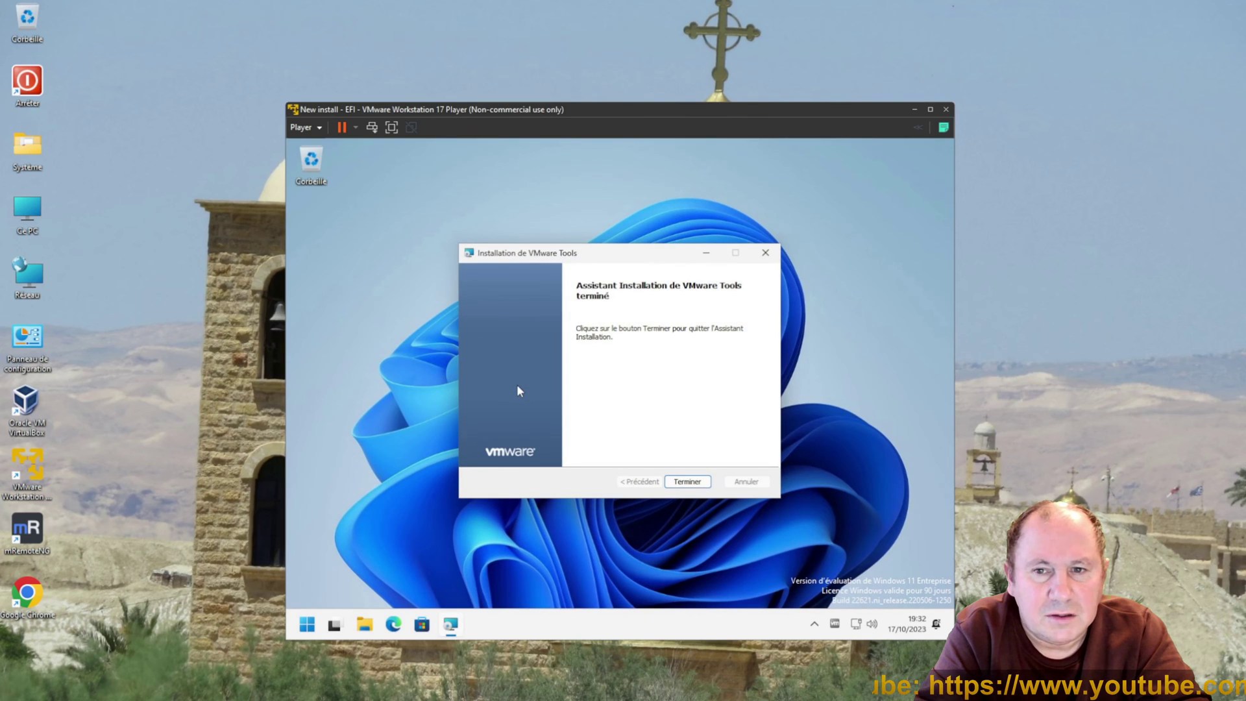
left_click(686, 481)
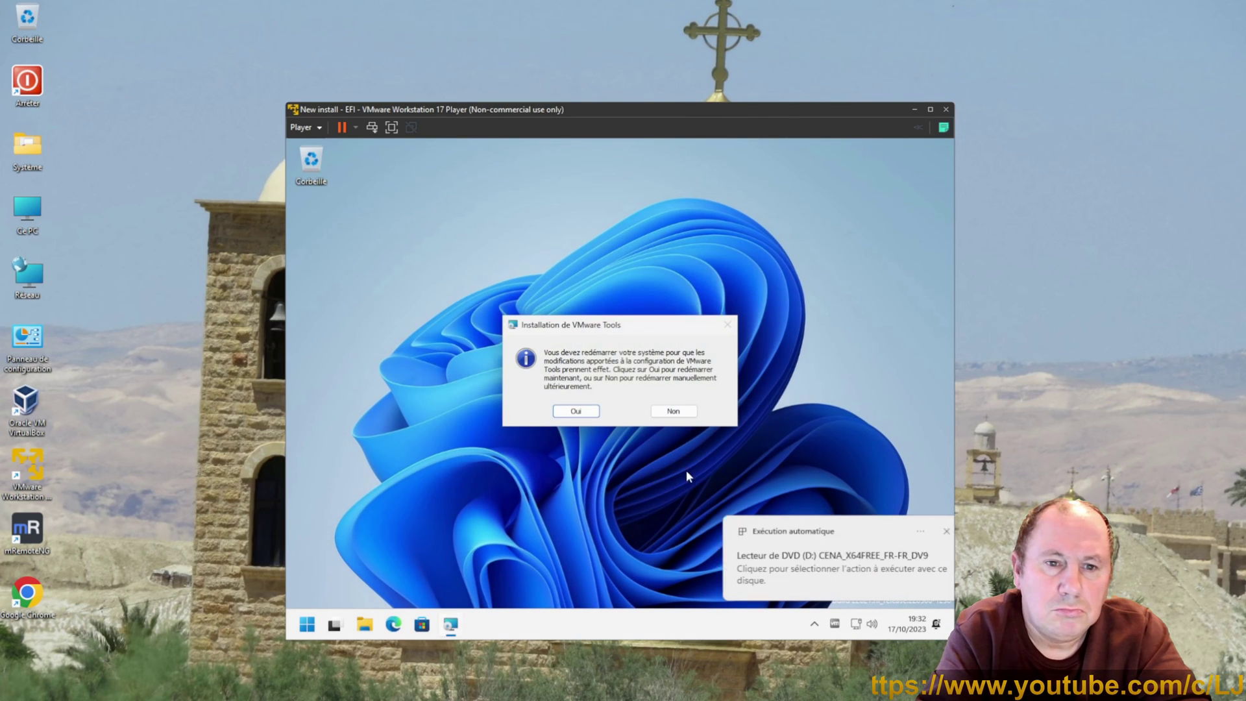
left_click(576, 411)
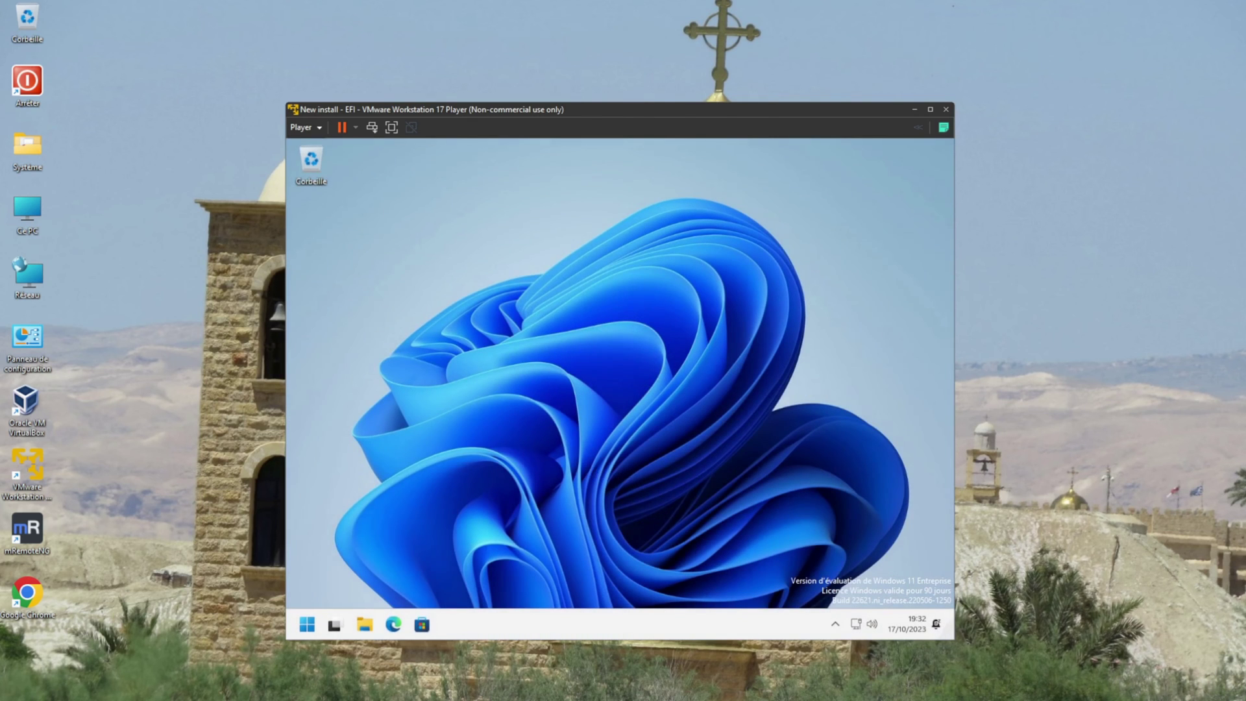
Open Windows Update in the guest's settings and search for available updates.
right_click(307, 625)
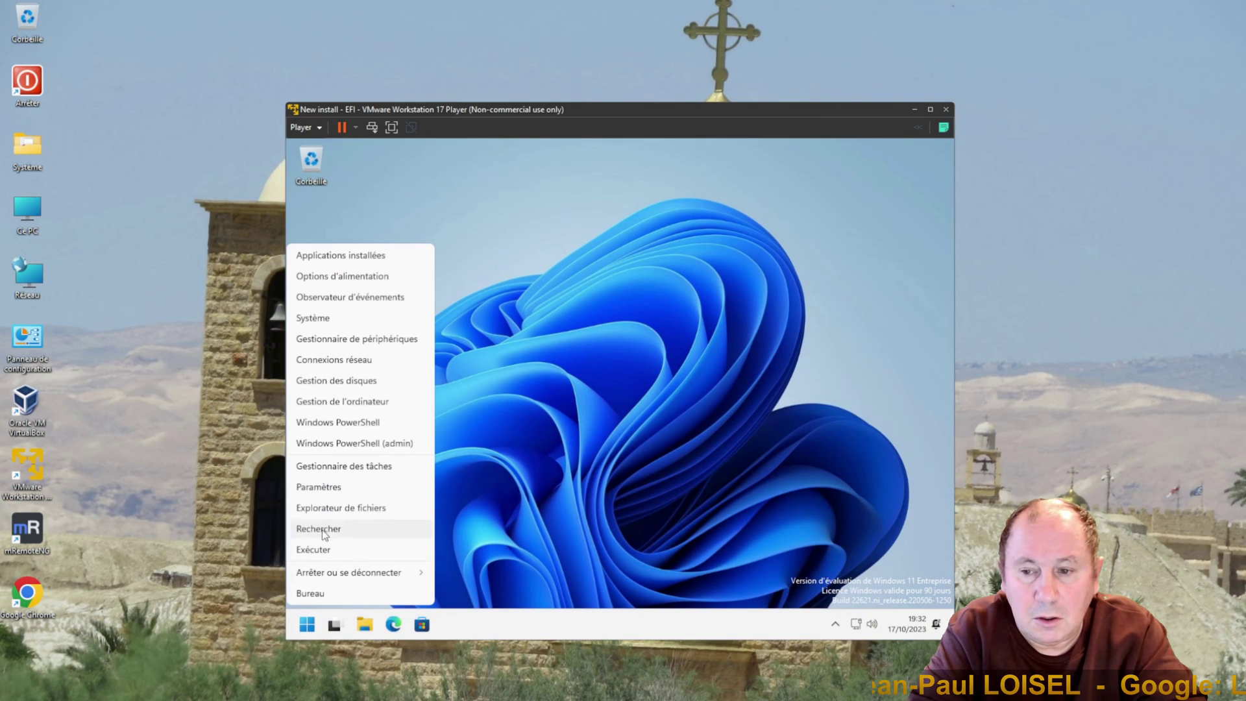
left_click(327, 492)
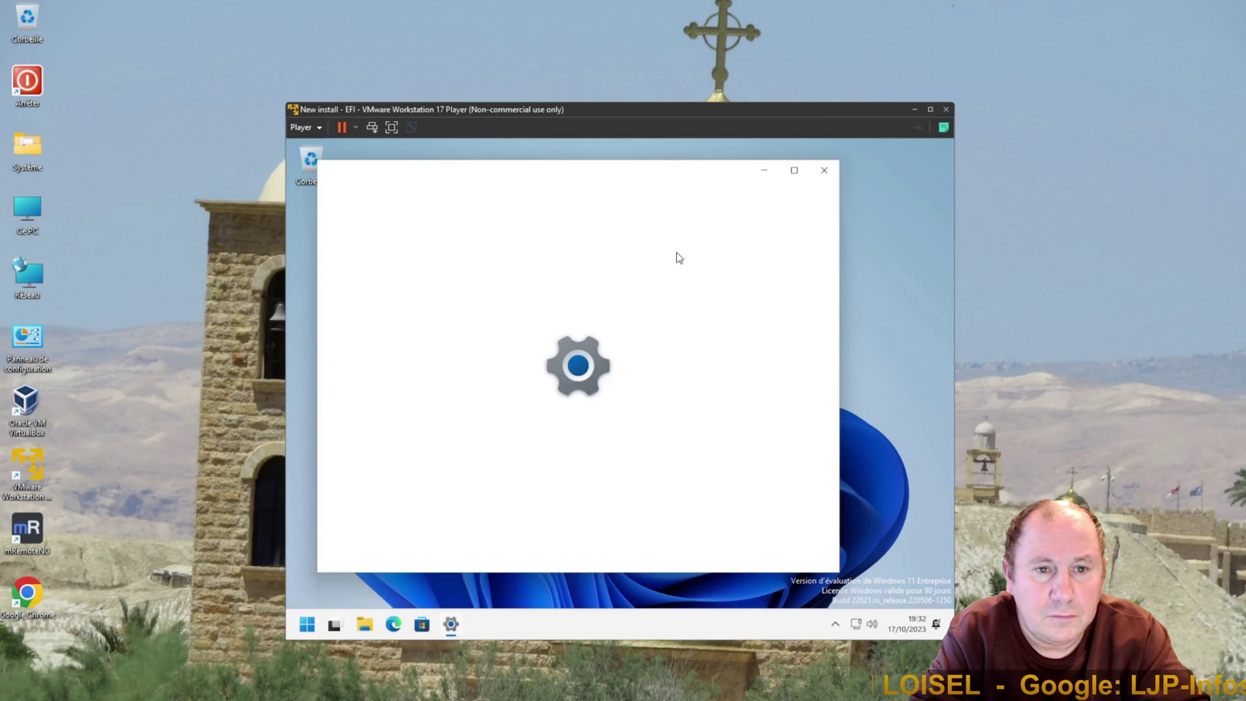
left_click_drag(653, 168, 676, 158)
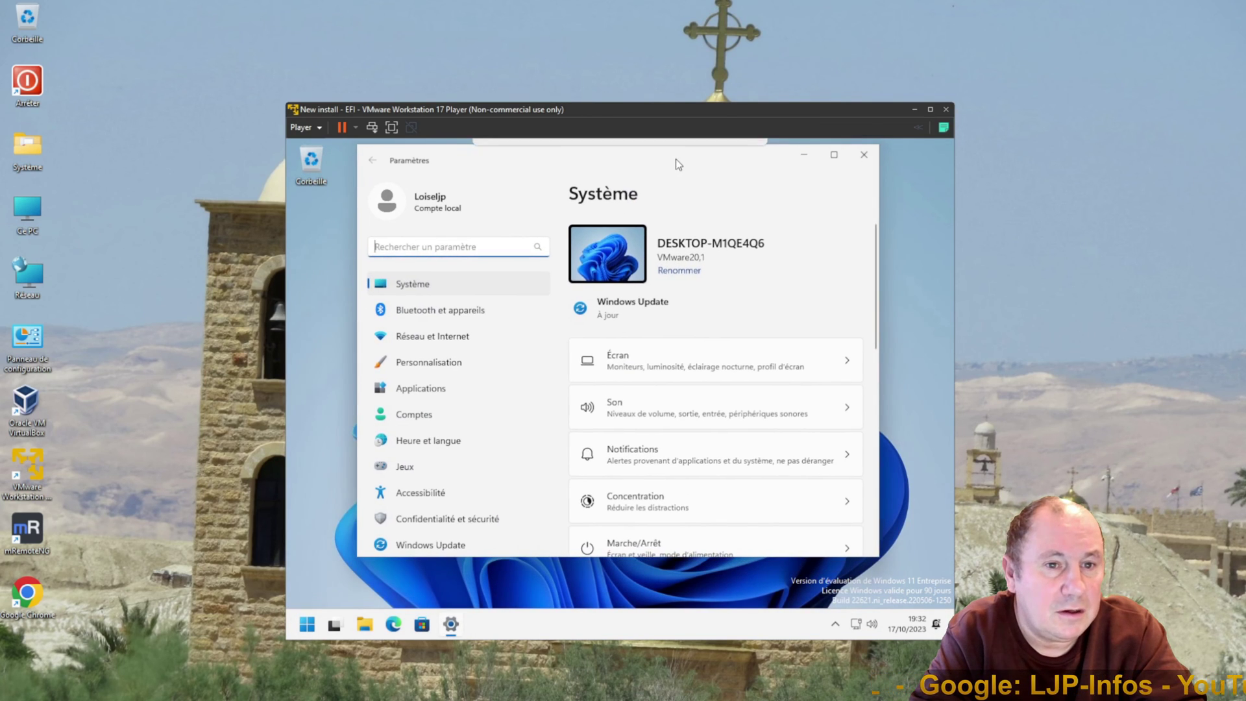
left_click(468, 544)
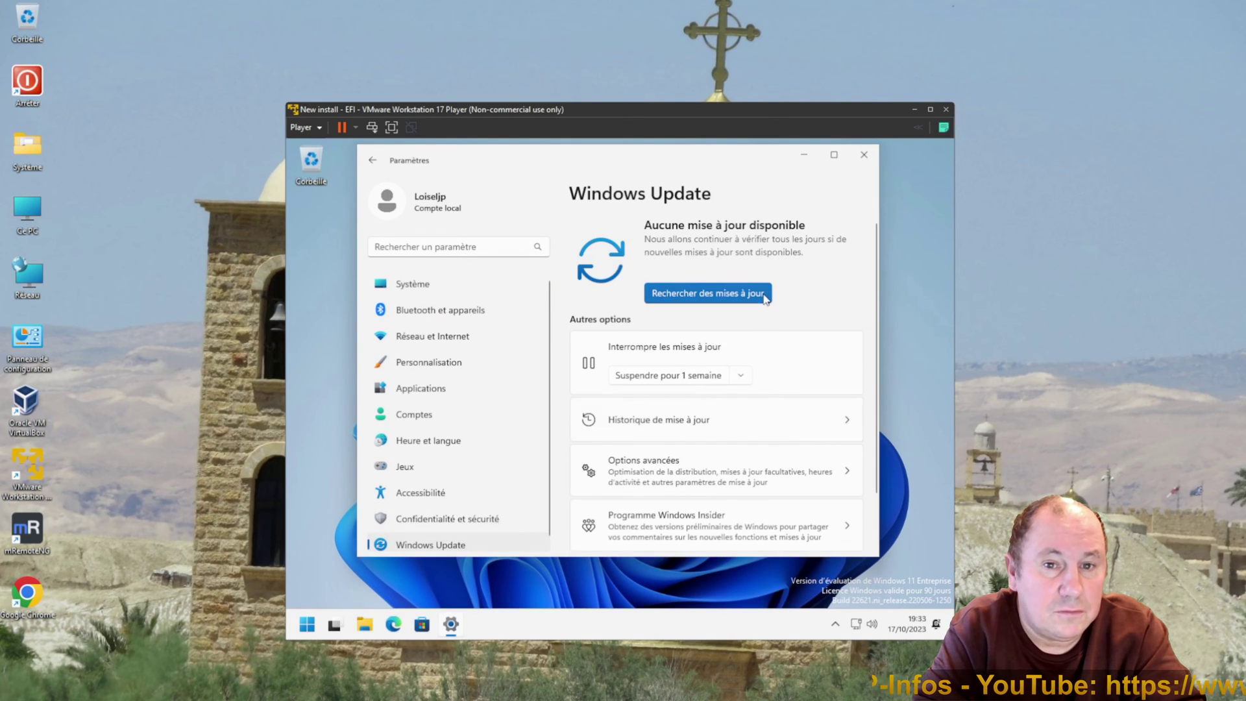
left_click(723, 296)
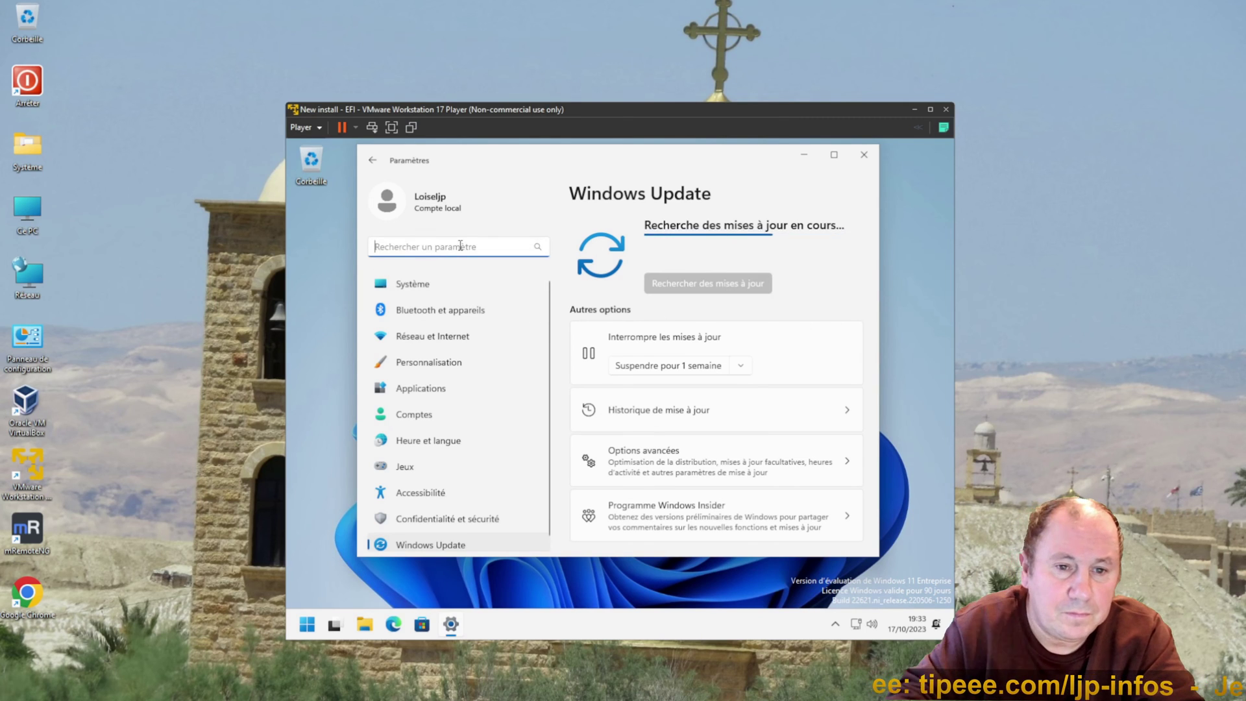
Search the settings for "active" to check whether Windows is activated, and review the update list in Windows Update.
type("active")
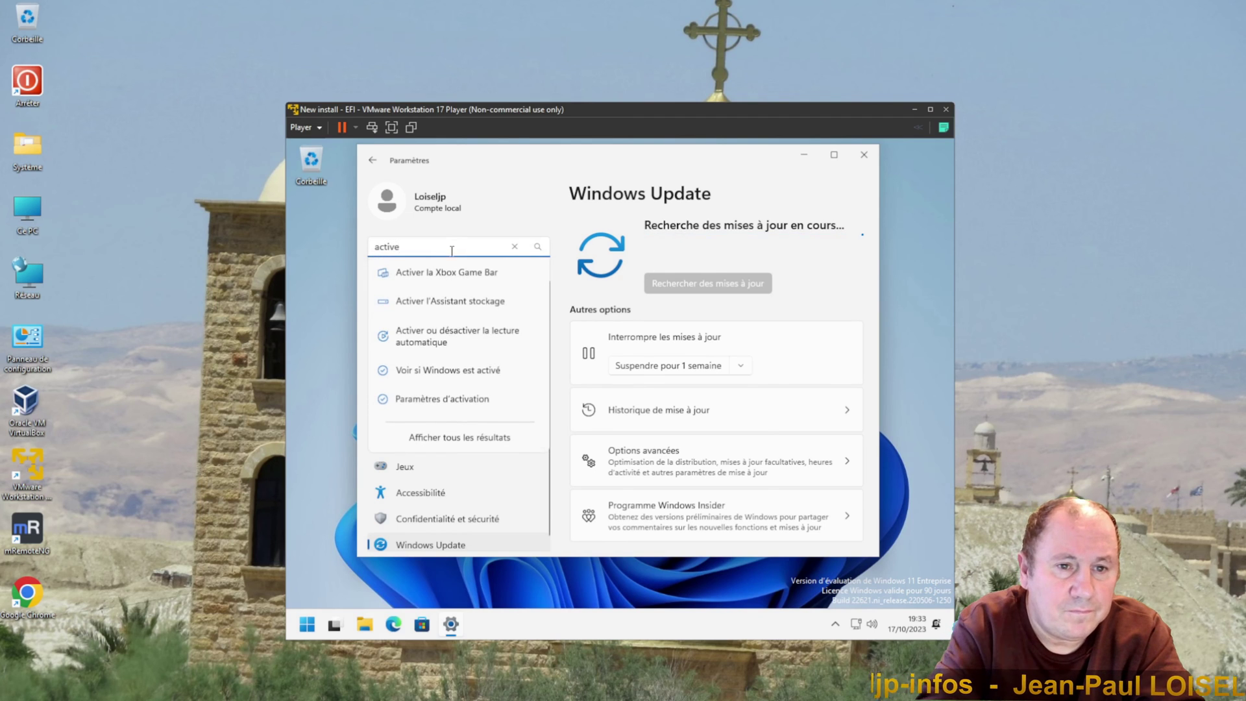
left_click(438, 369)
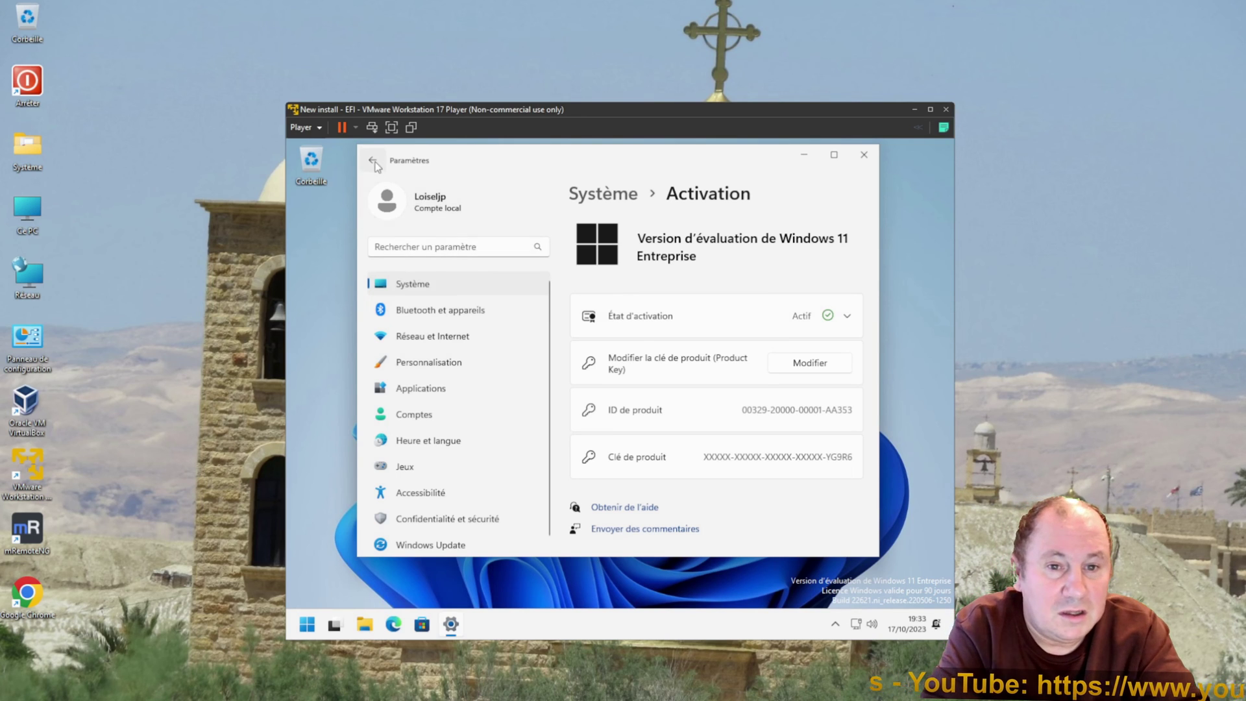
left_click(460, 546)
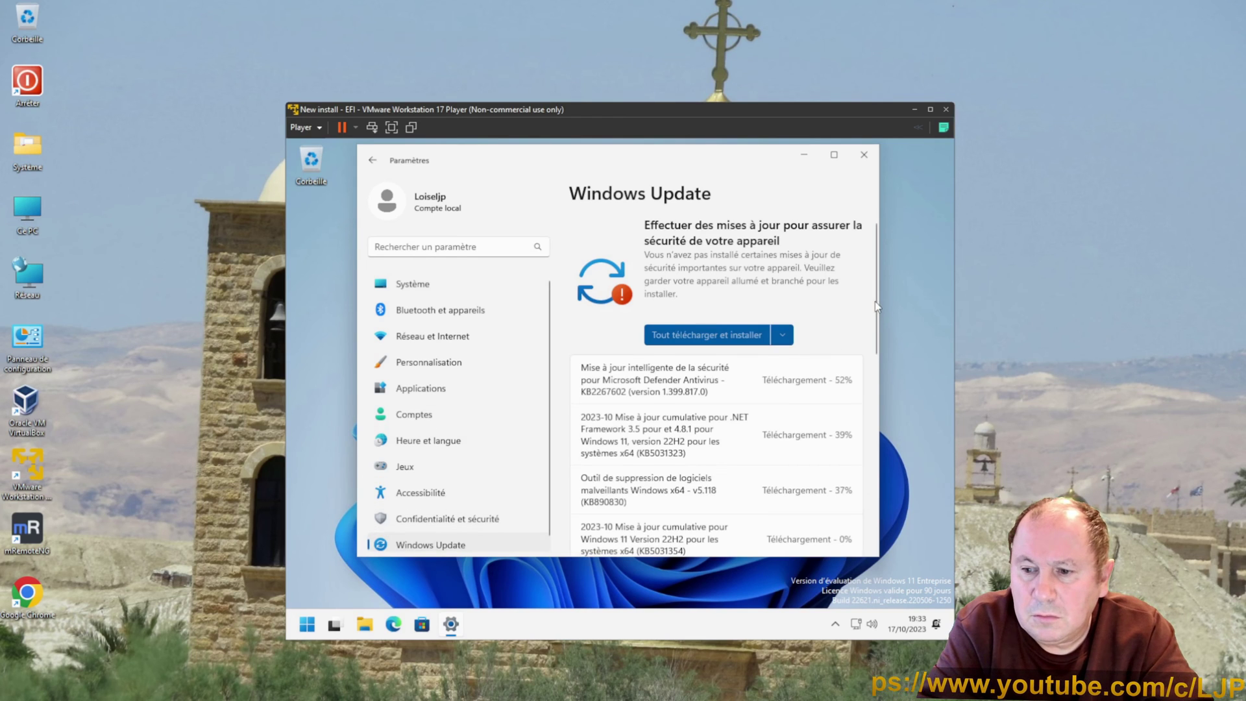
left_click_drag(876, 304, 871, 442)
scroll(872, 442, "up", 5)
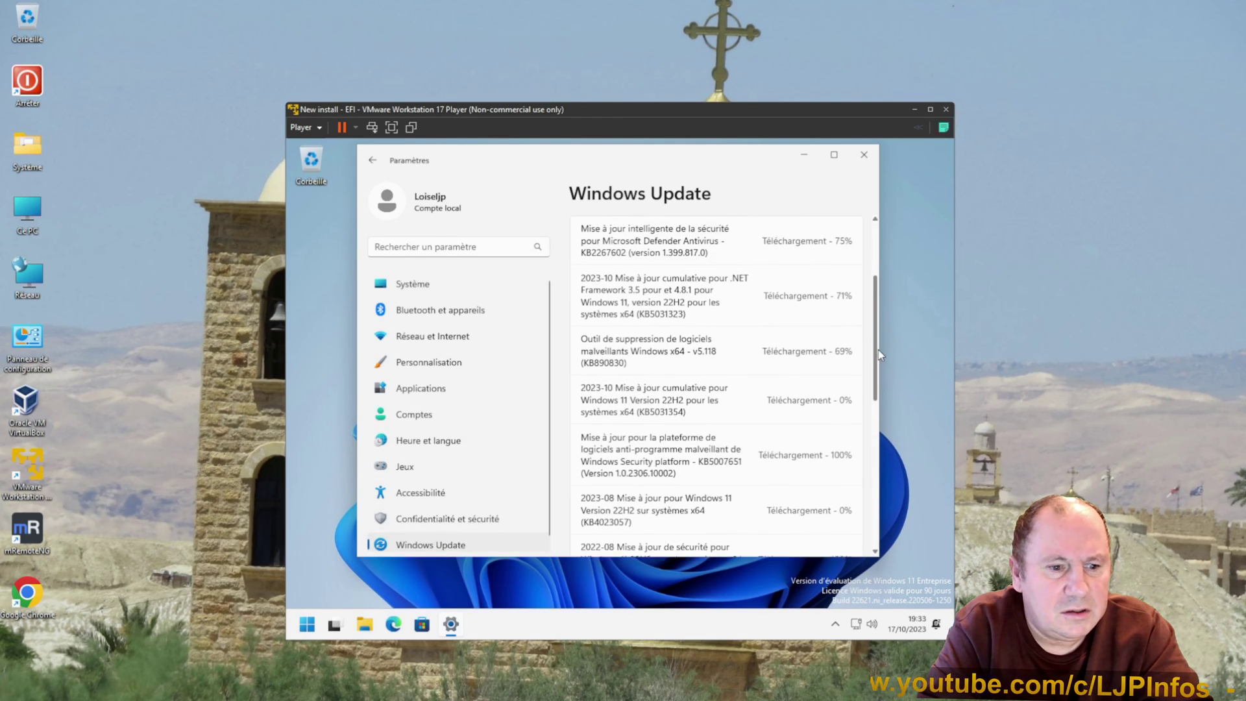
Rename the guest PC to Win11-eval from its system information settings and postpone the restart.
right_click(307, 624)
left_click(324, 316)
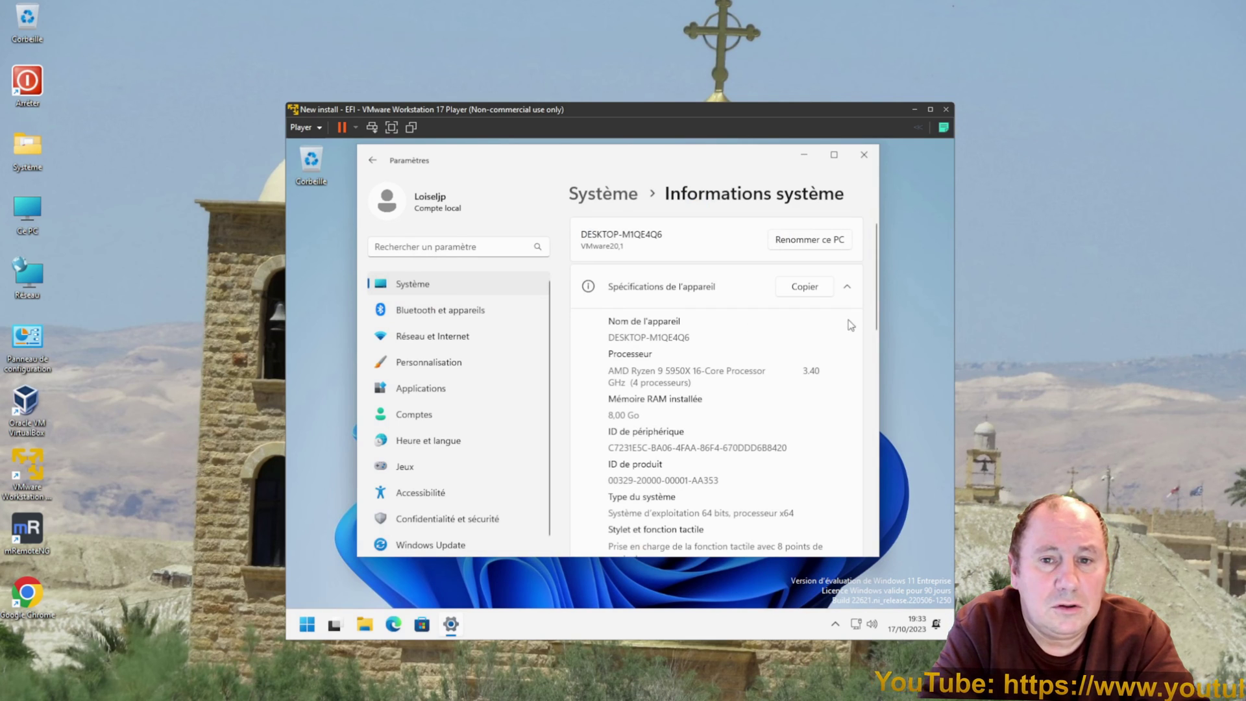
left_click_drag(871, 314, 872, 381)
scroll(866, 292, "up", 4)
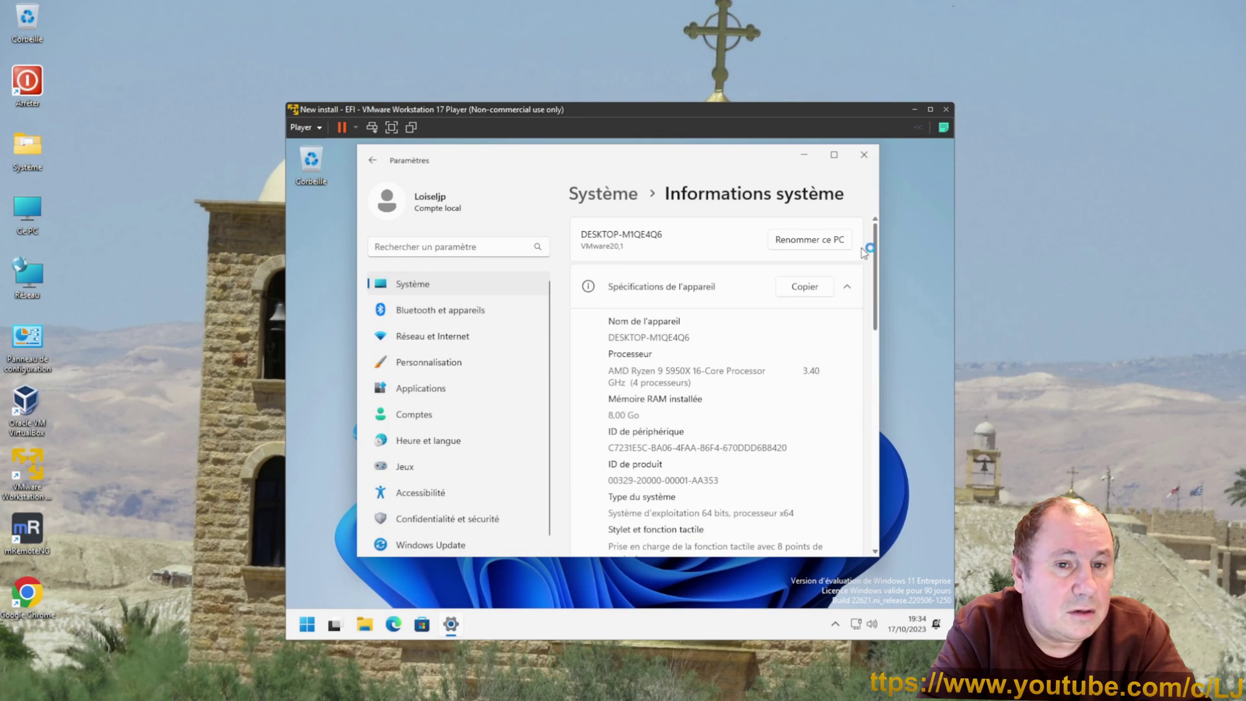
left_click(816, 240)
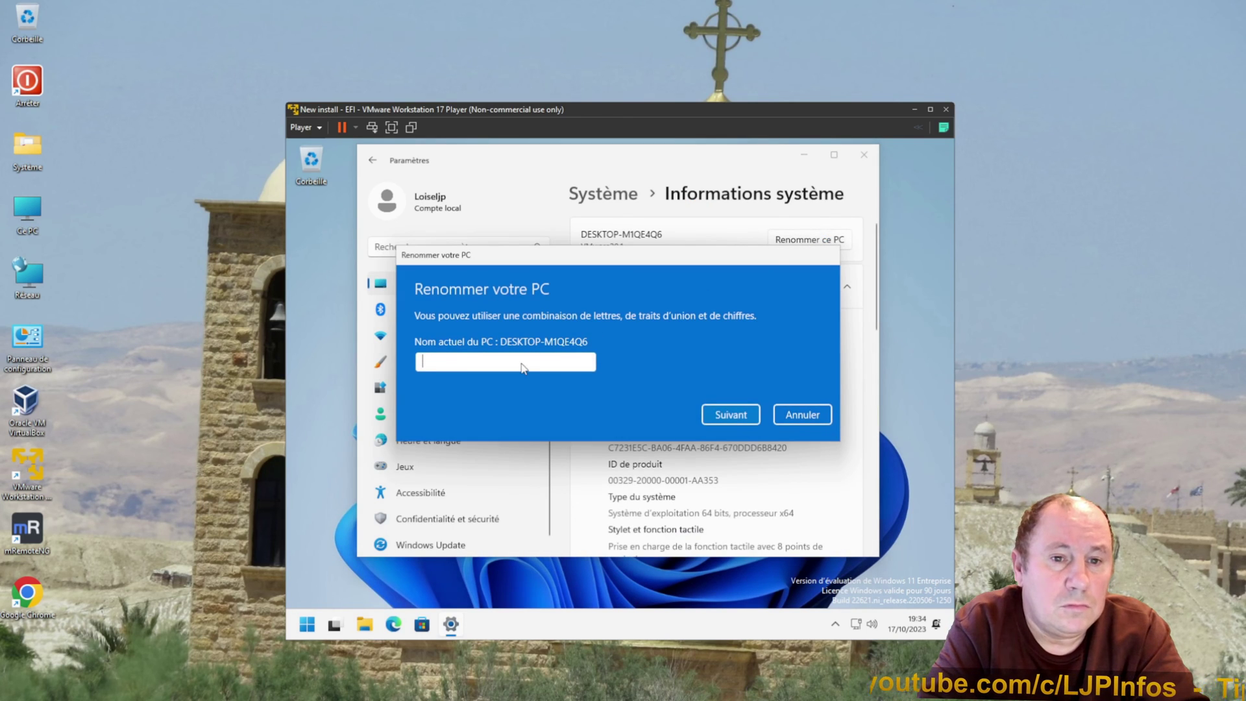
type("Win-")
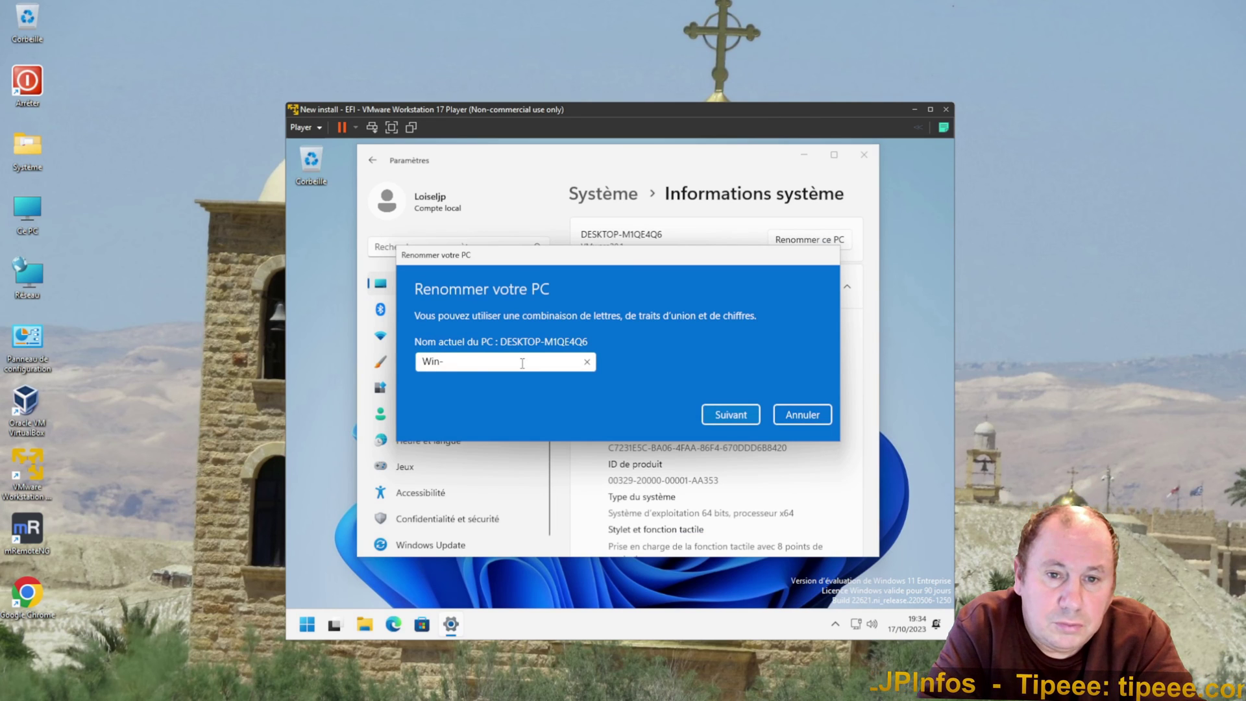
key("BackSpace")
type("11-")
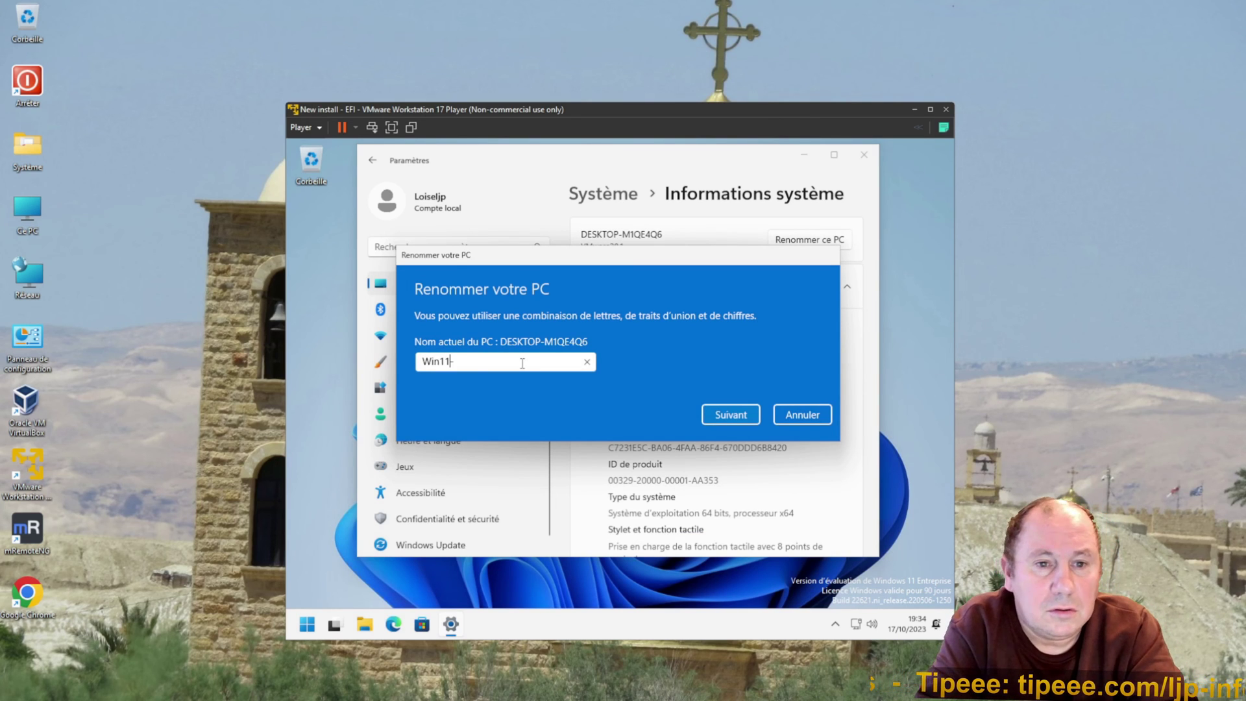
type("eval")
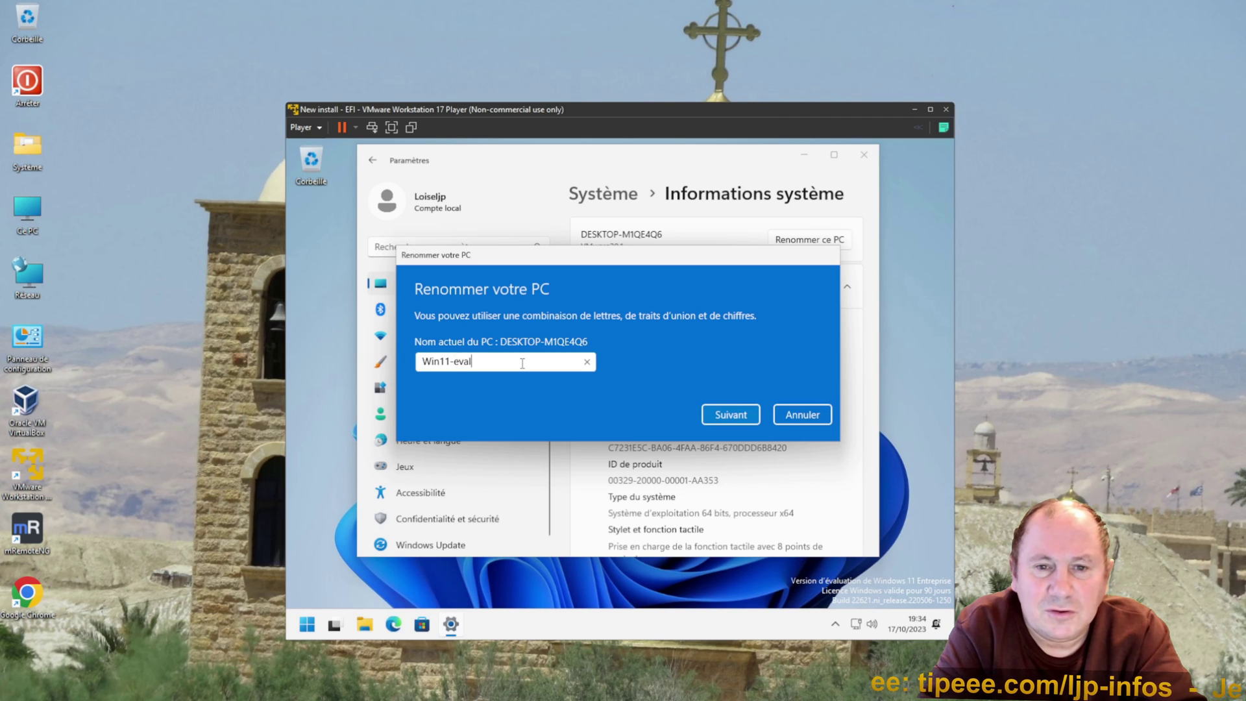
left_click(732, 415)
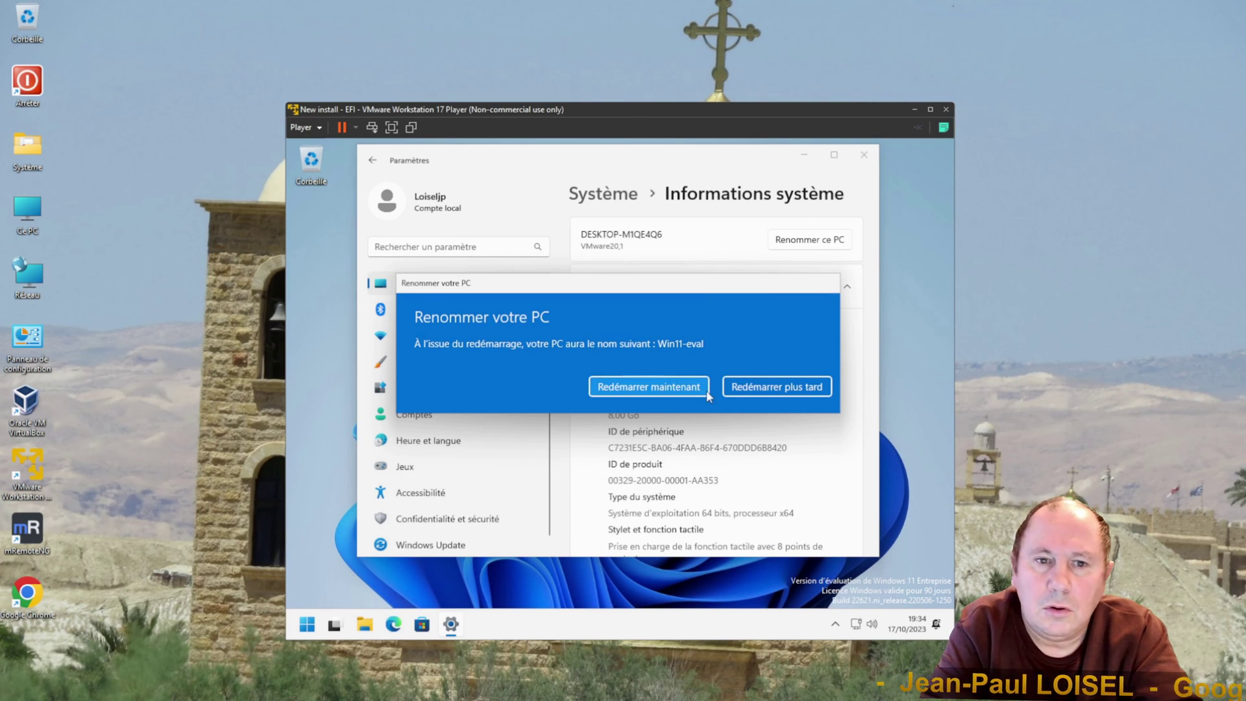
left_click(756, 389)
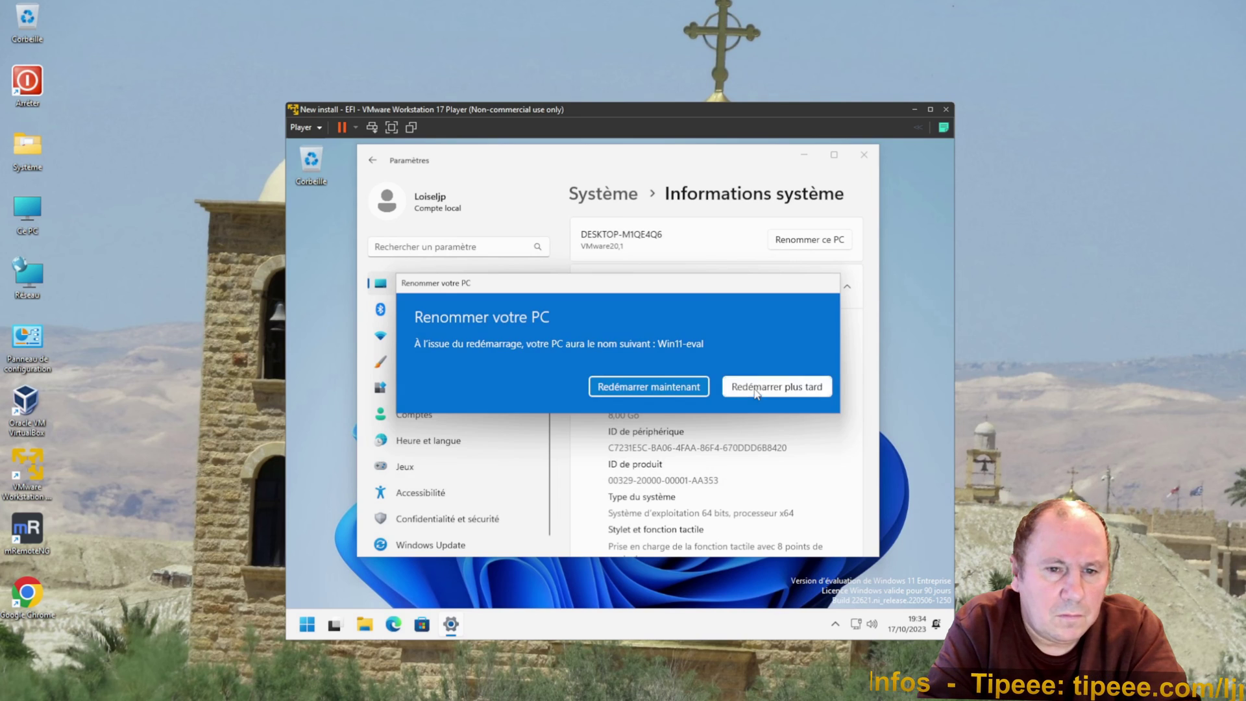
Return to Windows Update, review the update list and restart the guest to finish installing the updates.
left_click(468, 541)
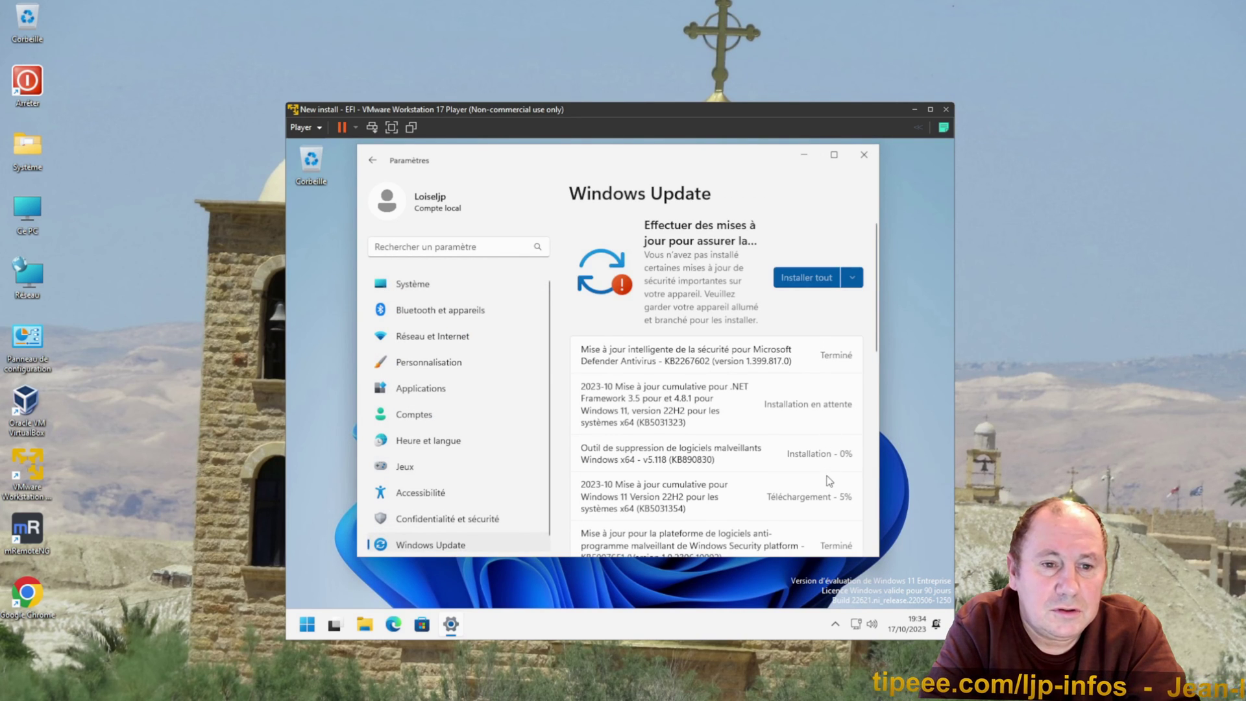
scroll(877, 315, "down", 3)
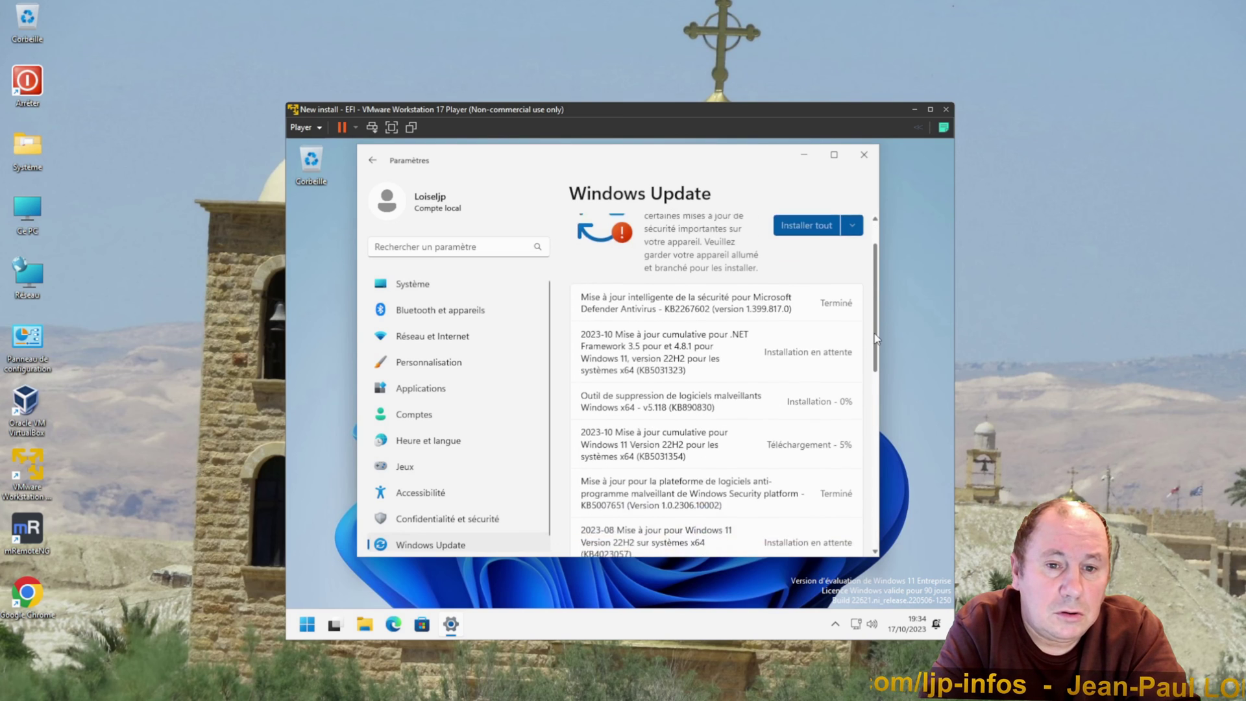
scroll(886, 288, "up", 3)
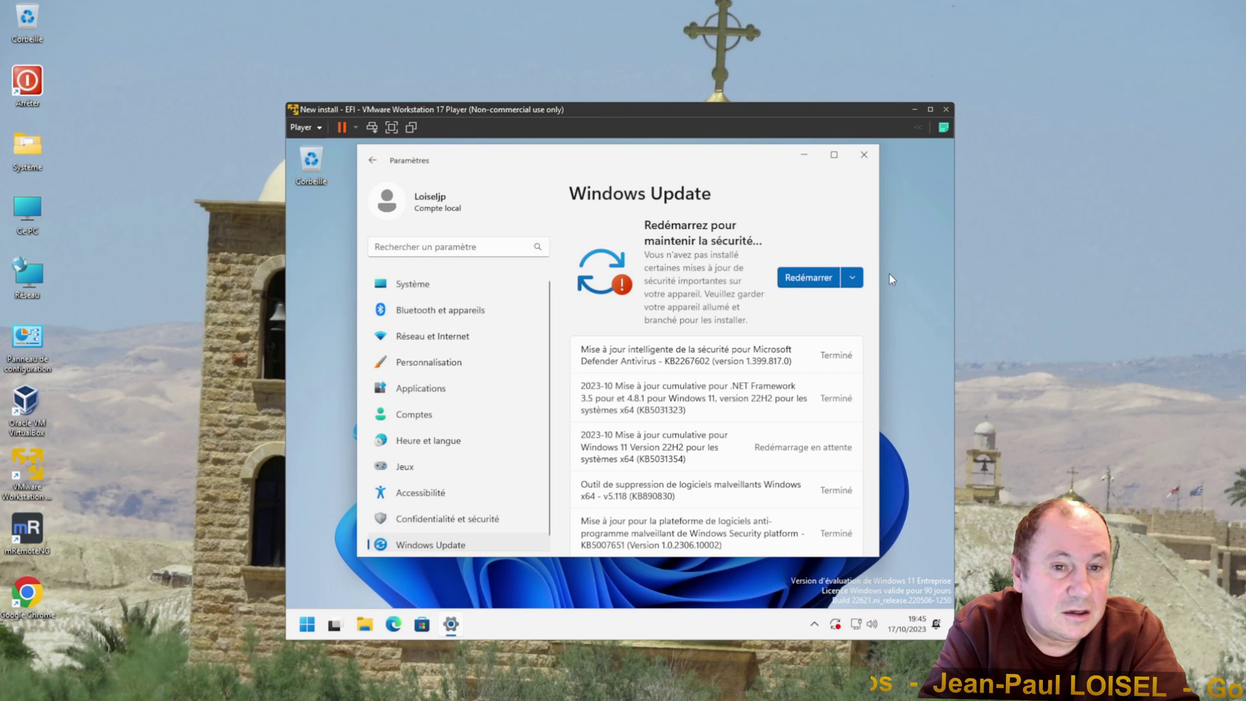
left_click(806, 278)
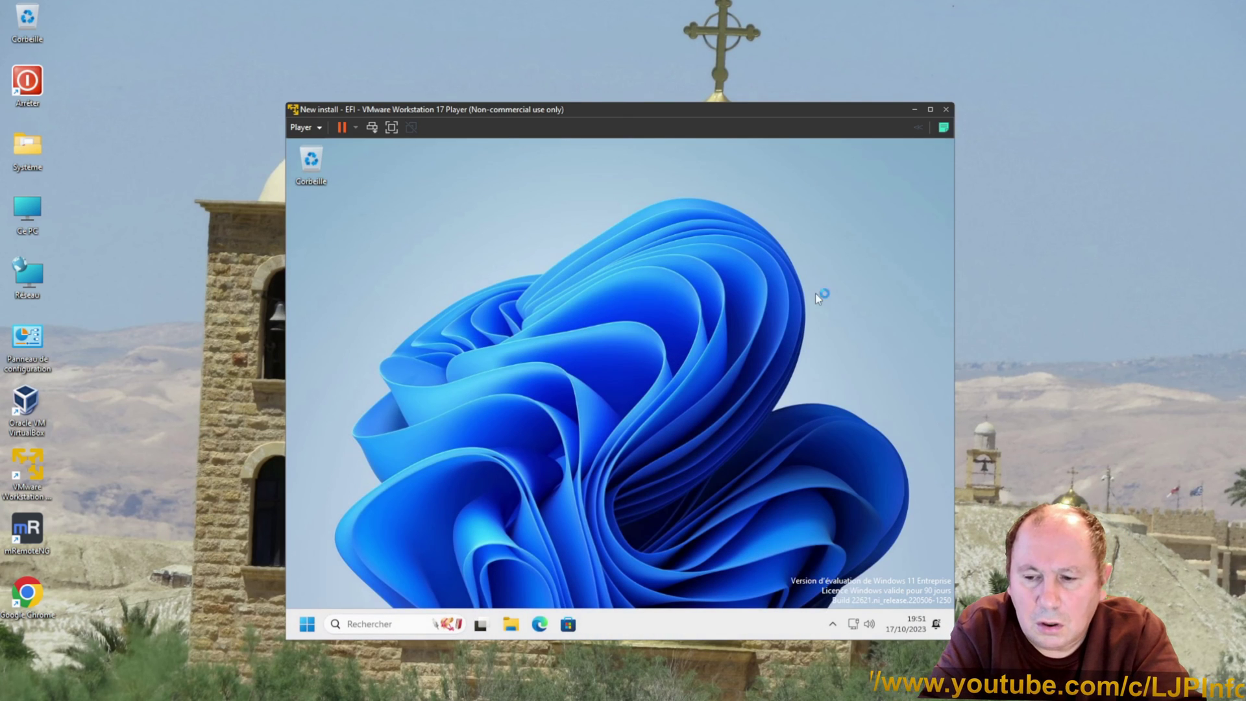
Reopen Windows Update in the guest's settings, search for remaining updates and close the settings.
left_click(307, 625)
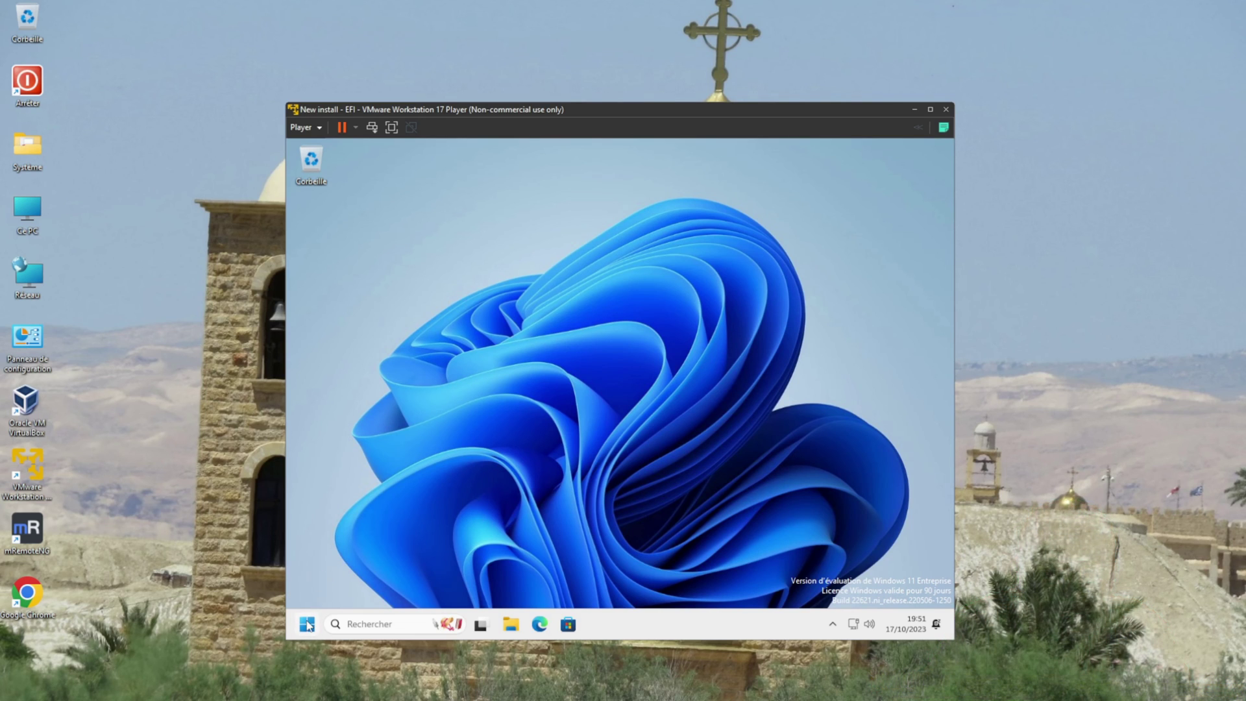
right_click(307, 625)
left_click(341, 486)
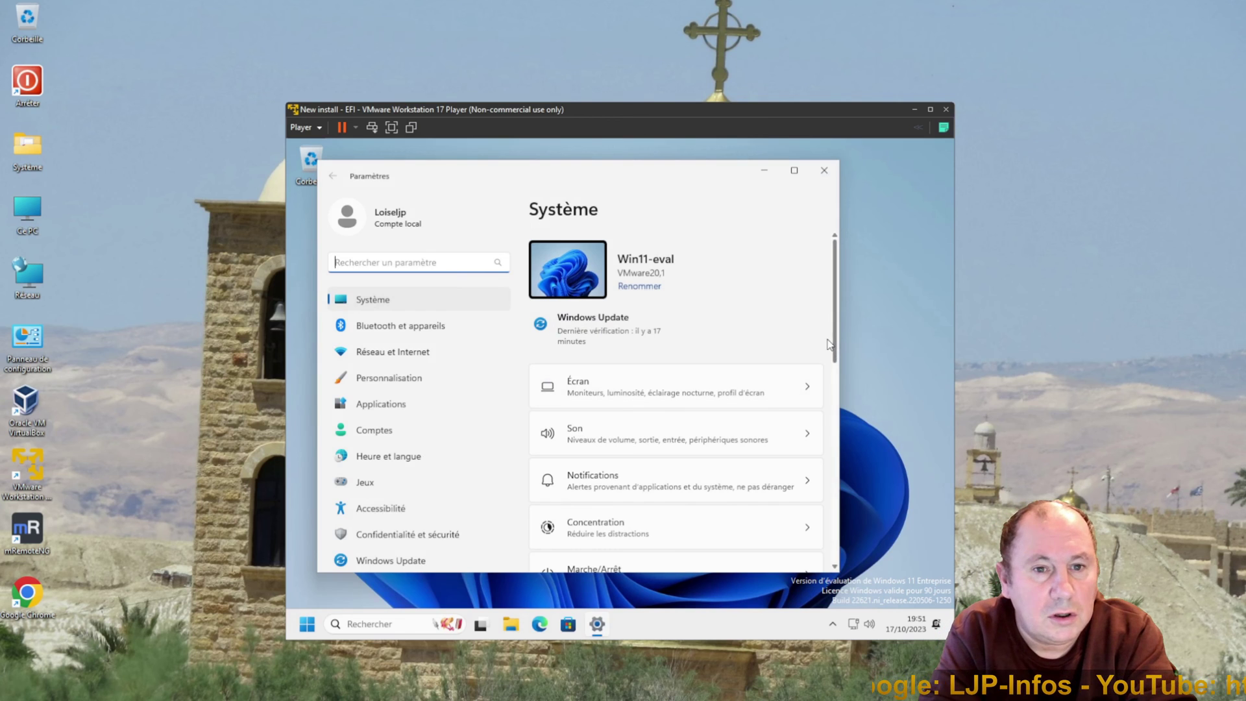
left_click_drag(836, 357, 835, 548)
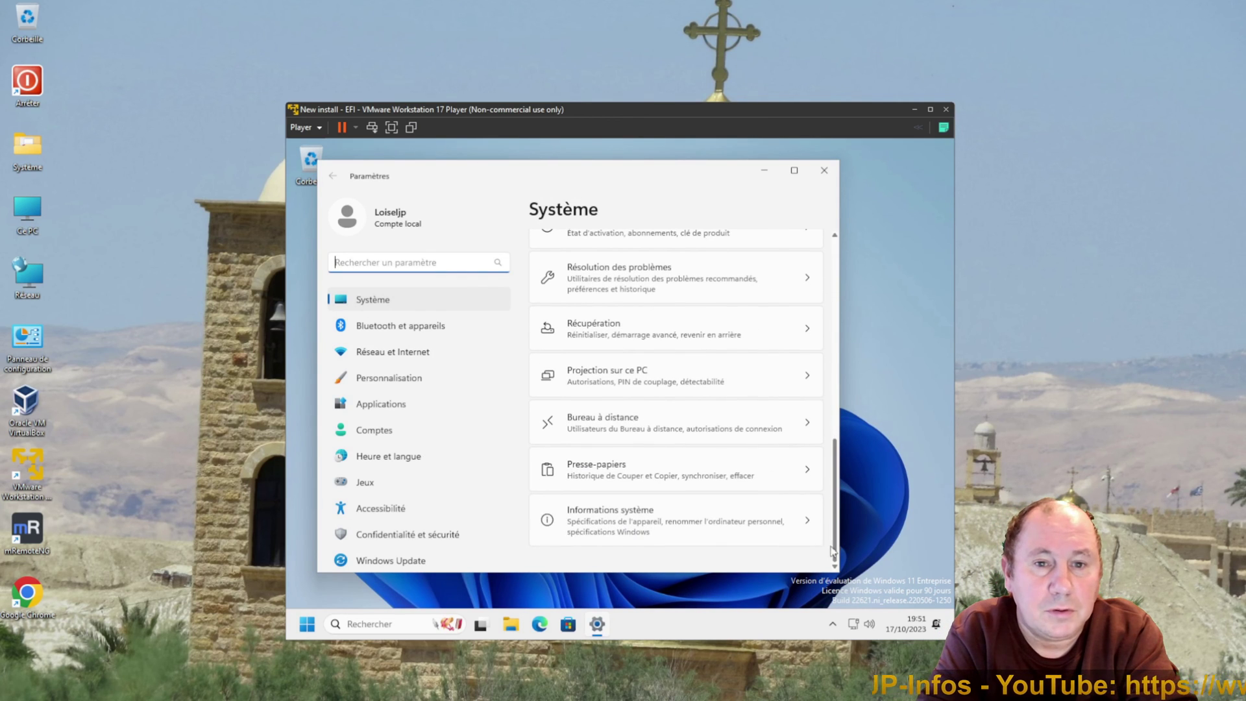
left_click(382, 559)
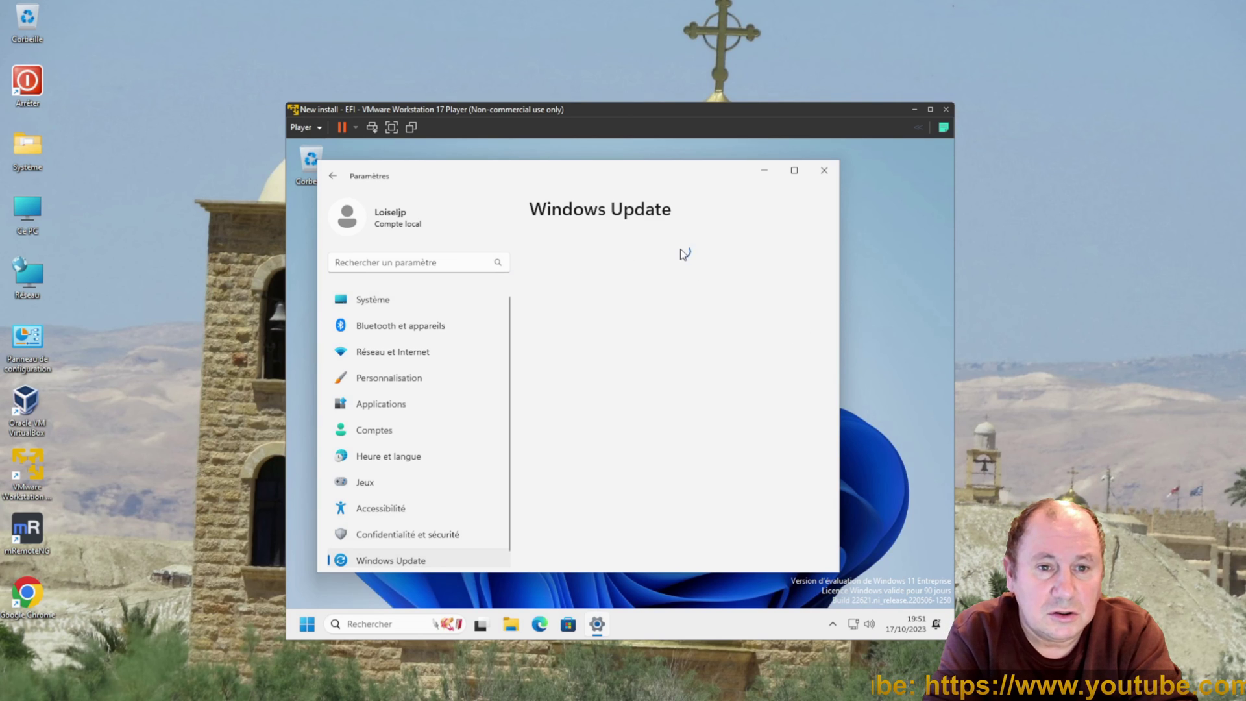
left_click_drag(656, 173, 720, 168)
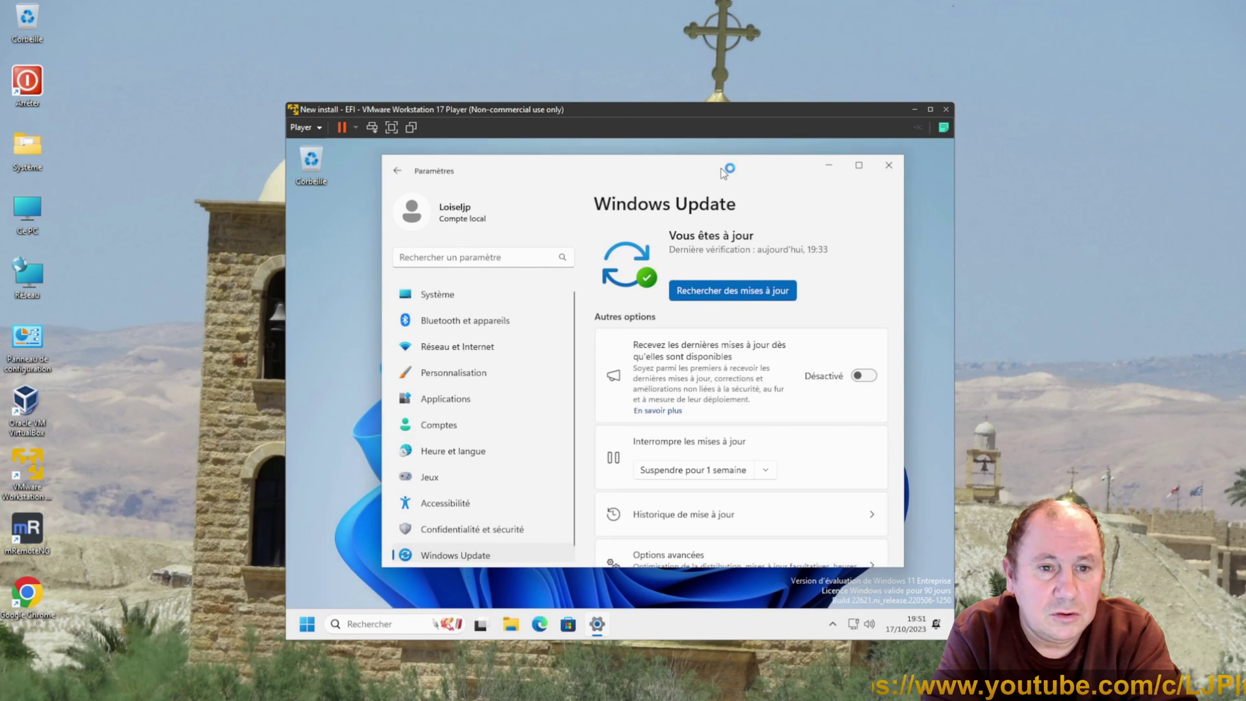
left_click(755, 293)
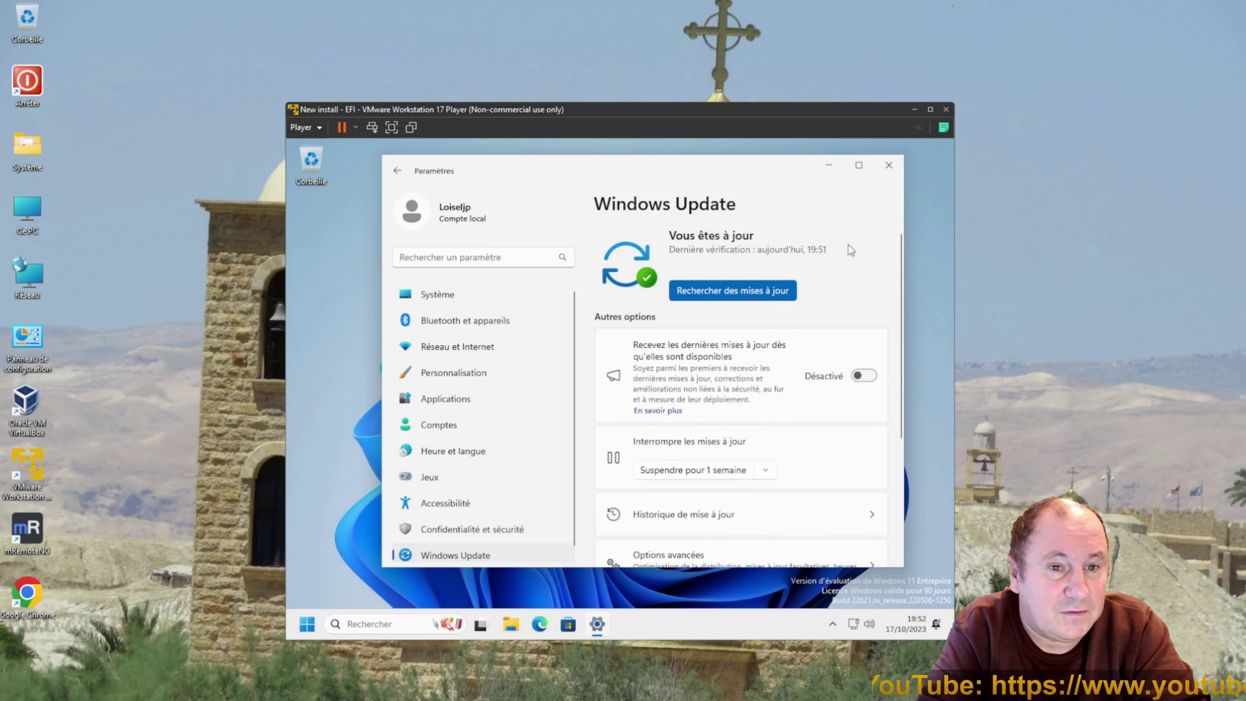
left_click(889, 165)
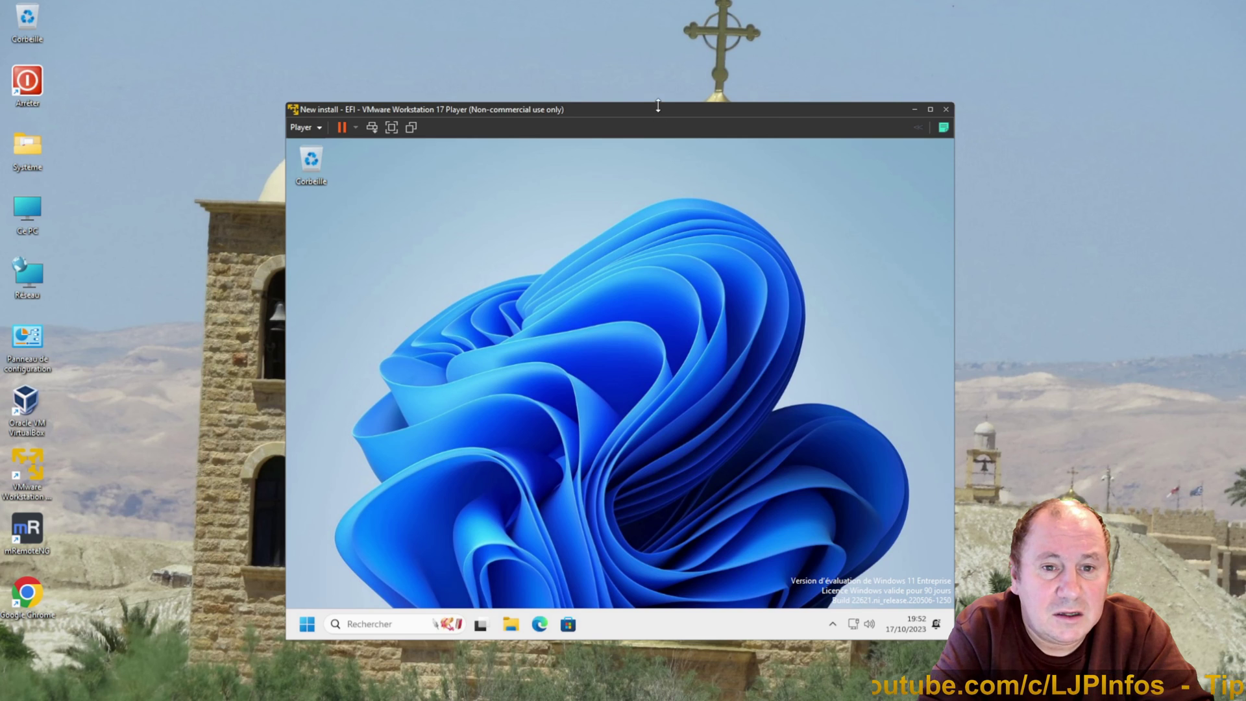
Move the virtual machine window aside, open Google Chrome on the host and search Google for "remove activate windows 11 watermark cmd".
left_click_drag(664, 108, 827, 95)
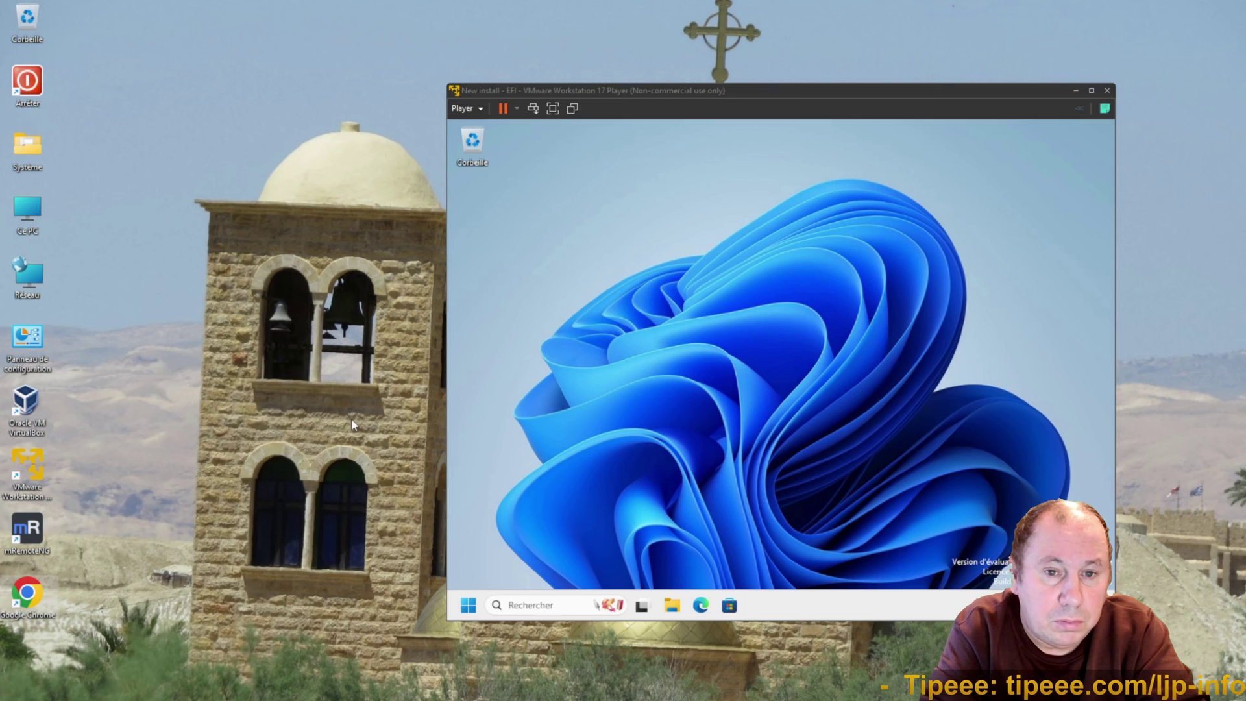
double_click(29, 593)
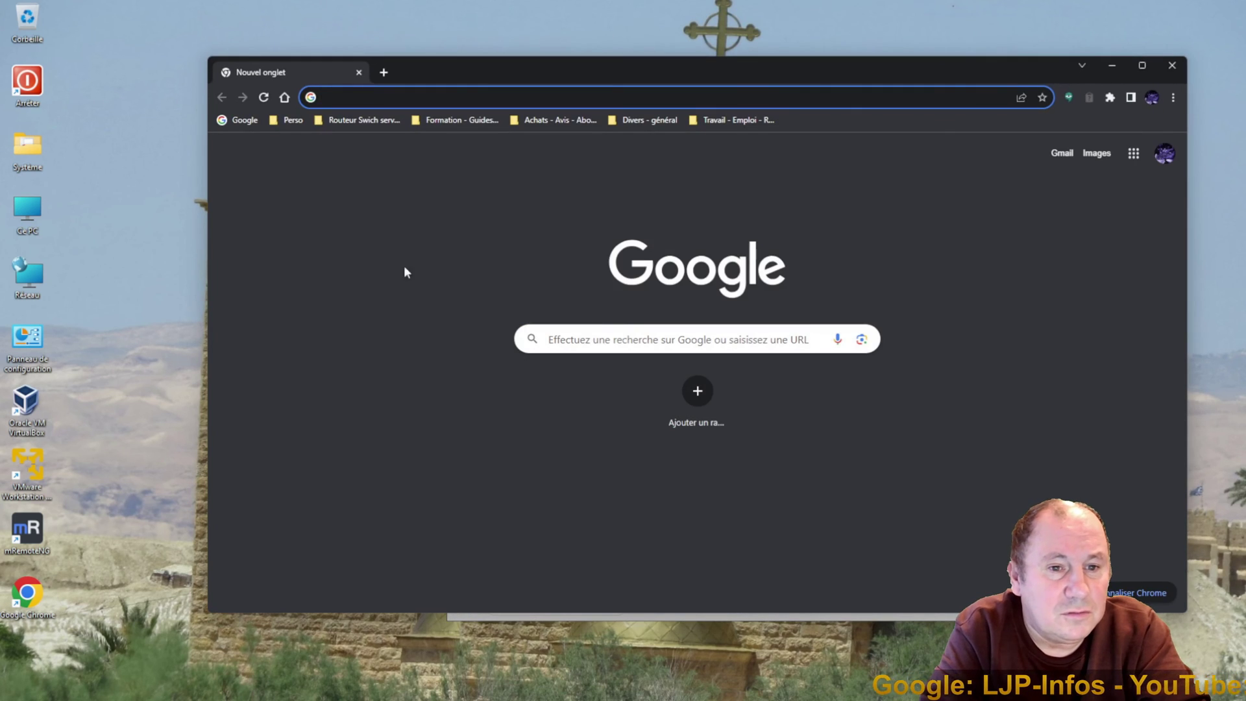
left_click_drag(562, 75, 459, 129)
left_click(443, 387)
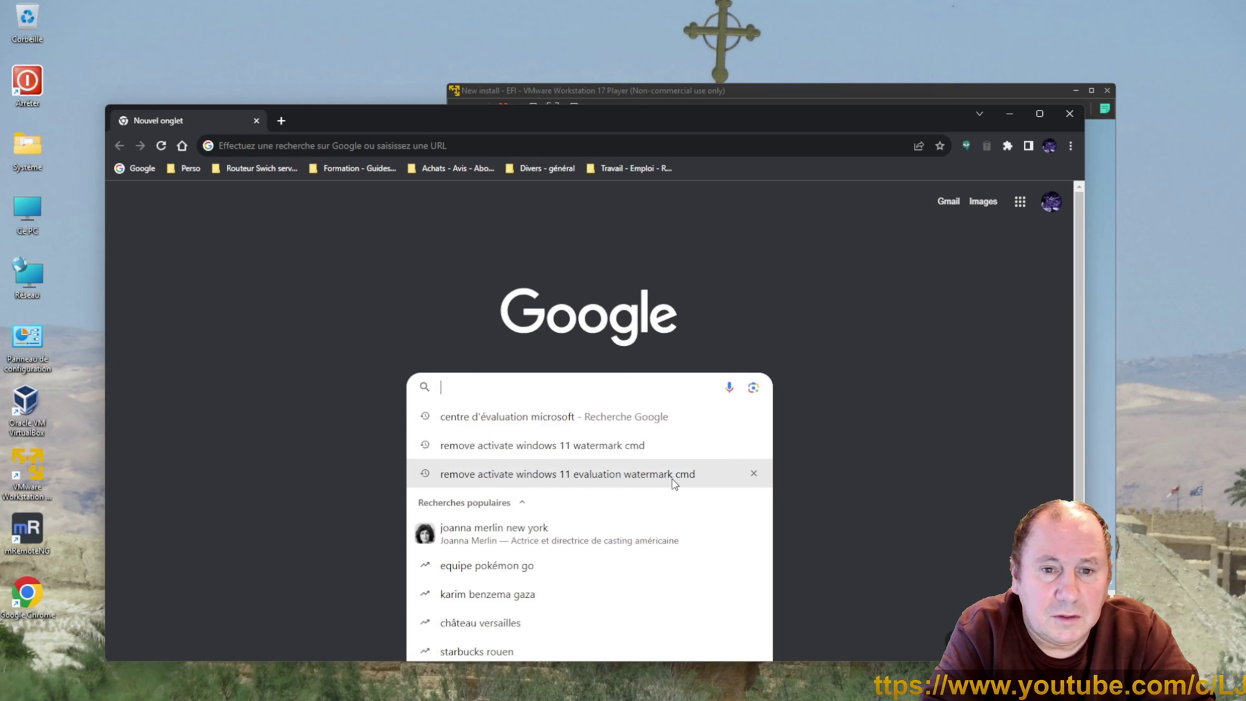
left_click(631, 447)
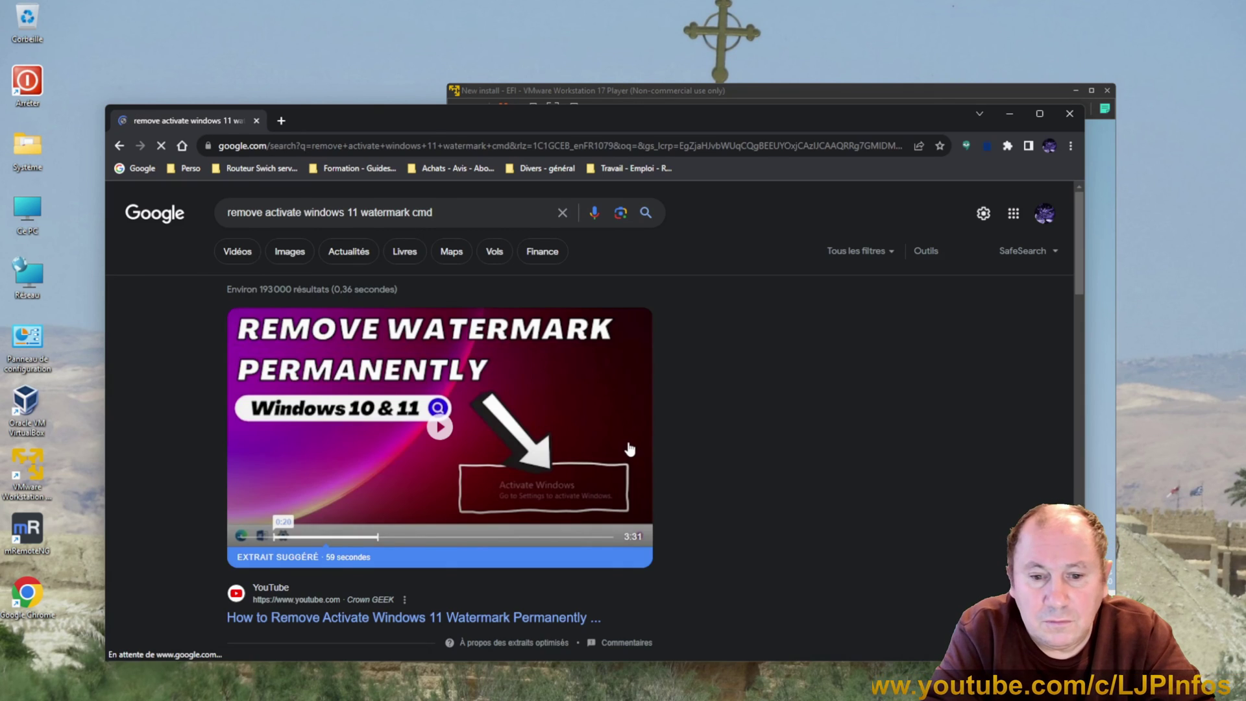
scroll(628, 446, "down", 3)
scroll(628, 446, "down", 10)
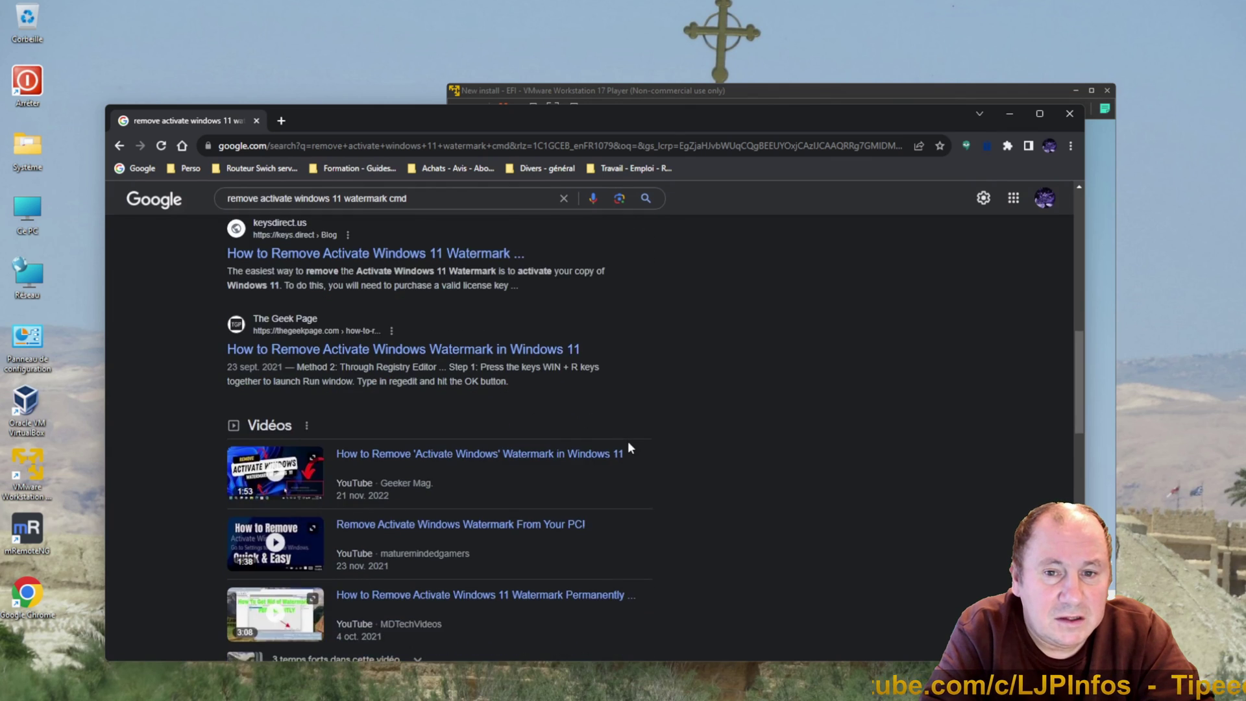
scroll(629, 448, "down", 2)
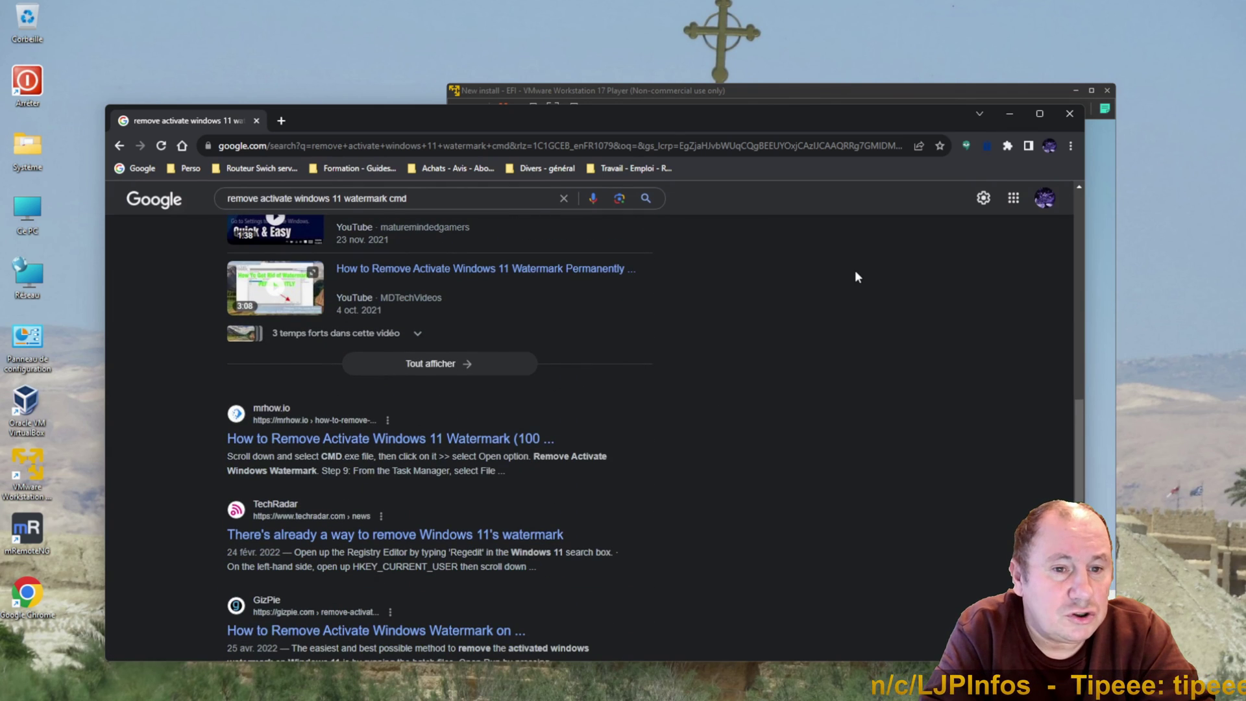
Search Google for "remove activate windows 11 evaluation watermark cmd", look through the results and close the browser.
left_click(117, 146)
left_click(511, 384)
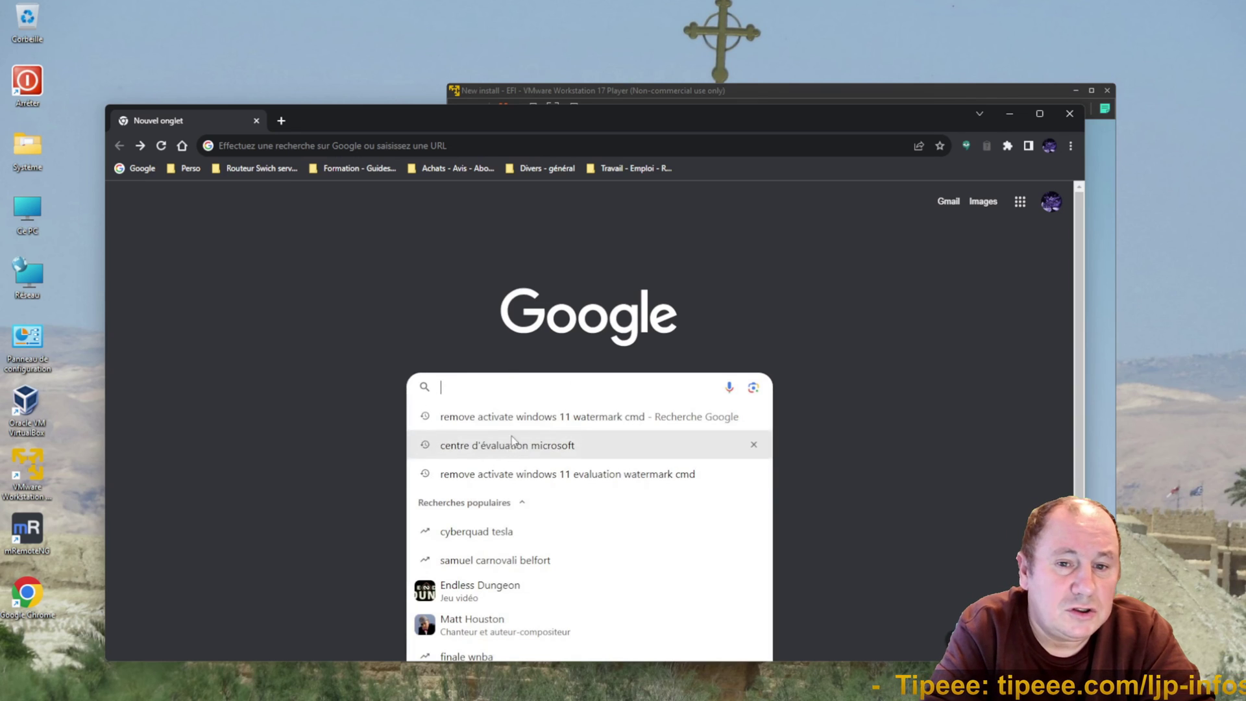
left_click(506, 480)
scroll(850, 548, "down", 4)
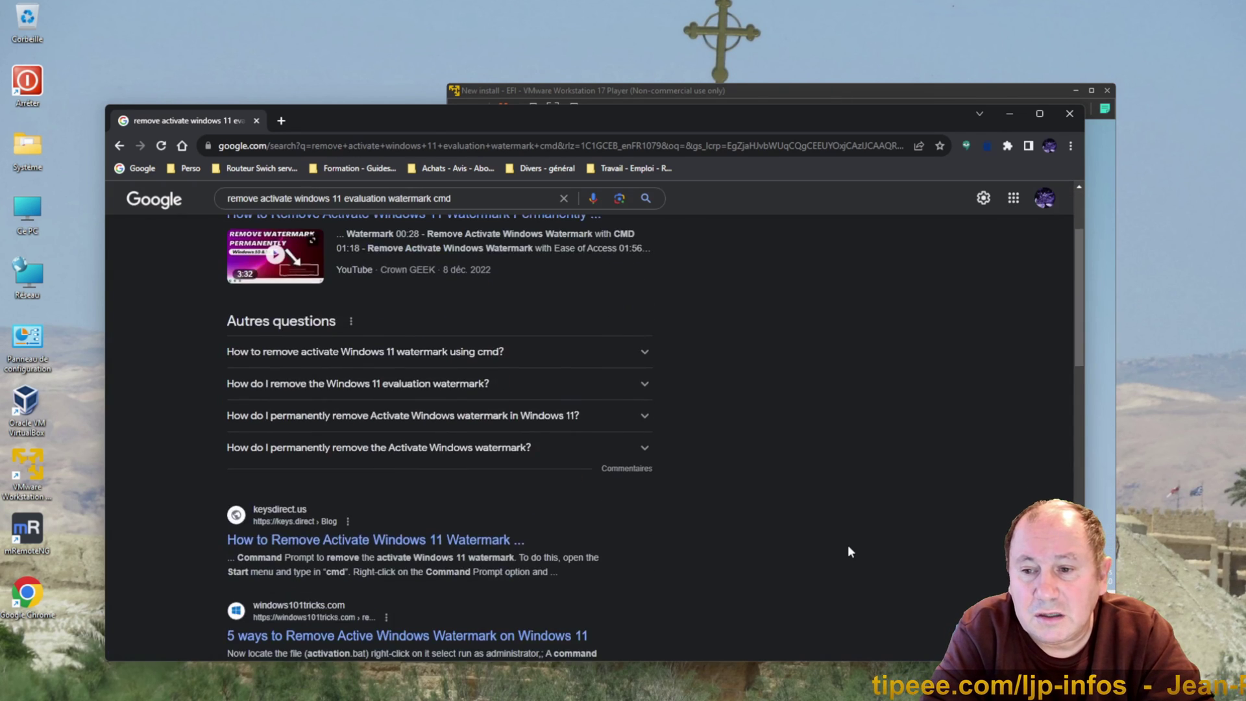
scroll(850, 550, "down", 7)
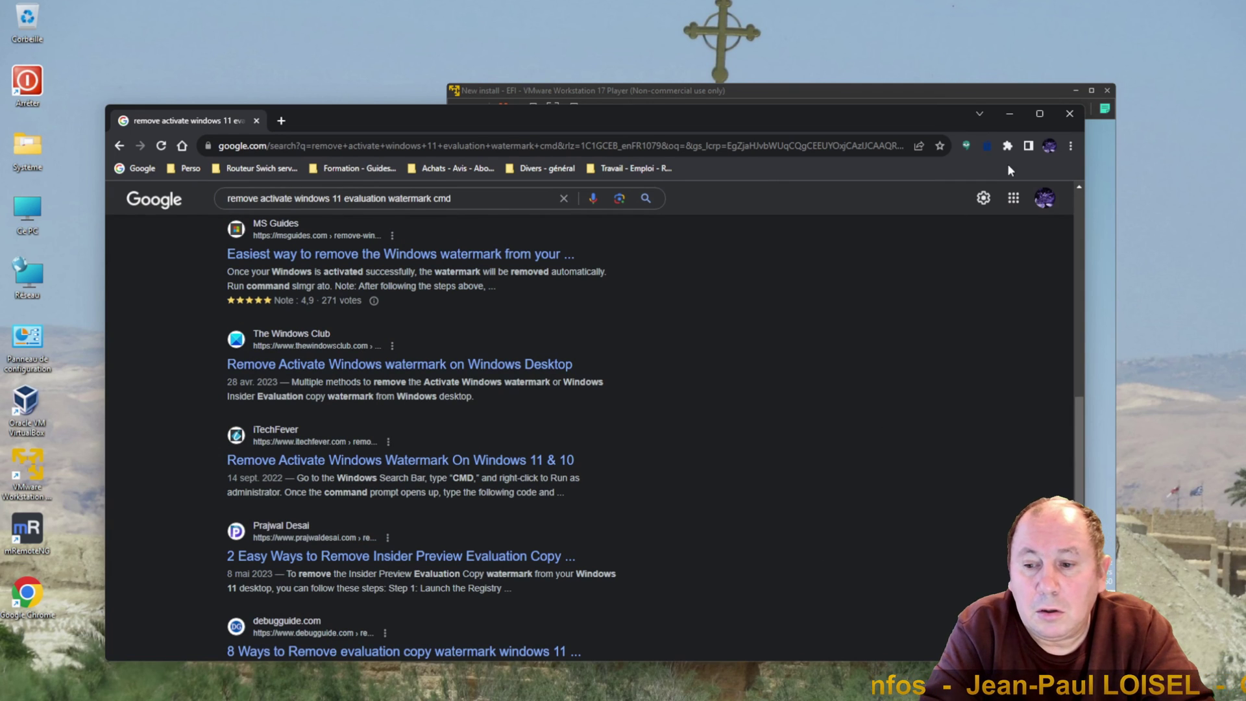
left_click(1069, 115)
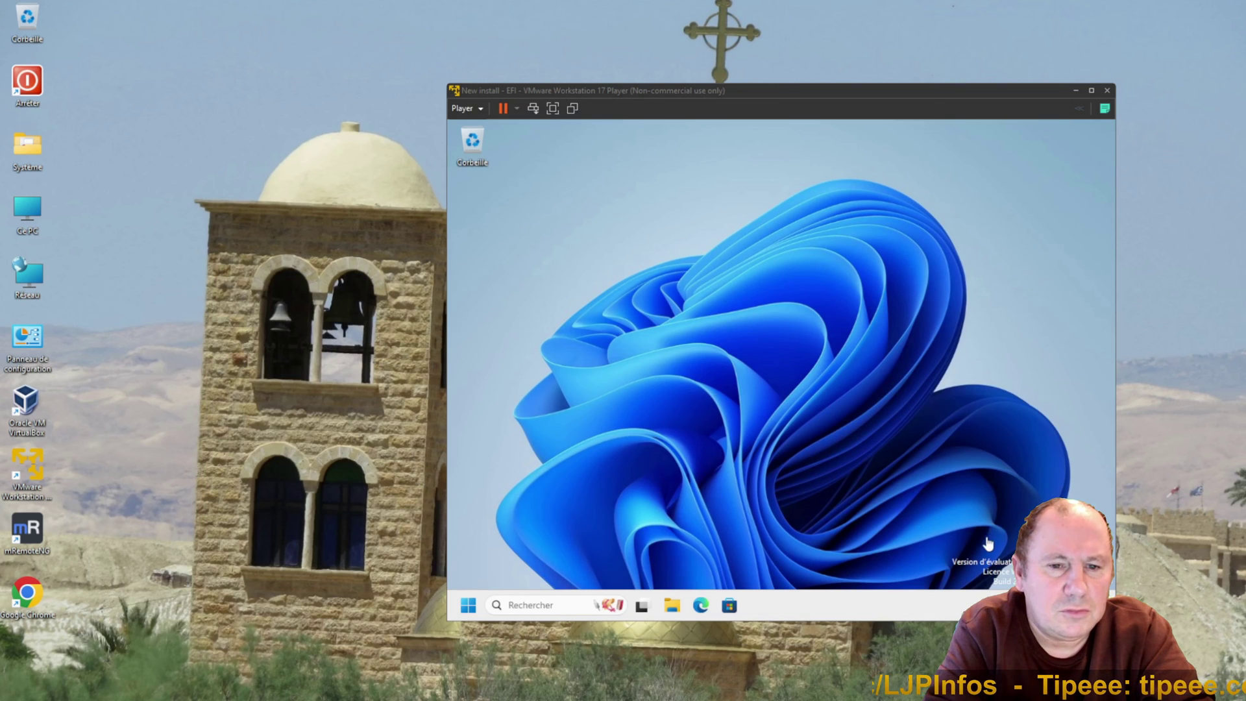
left_click(957, 605)
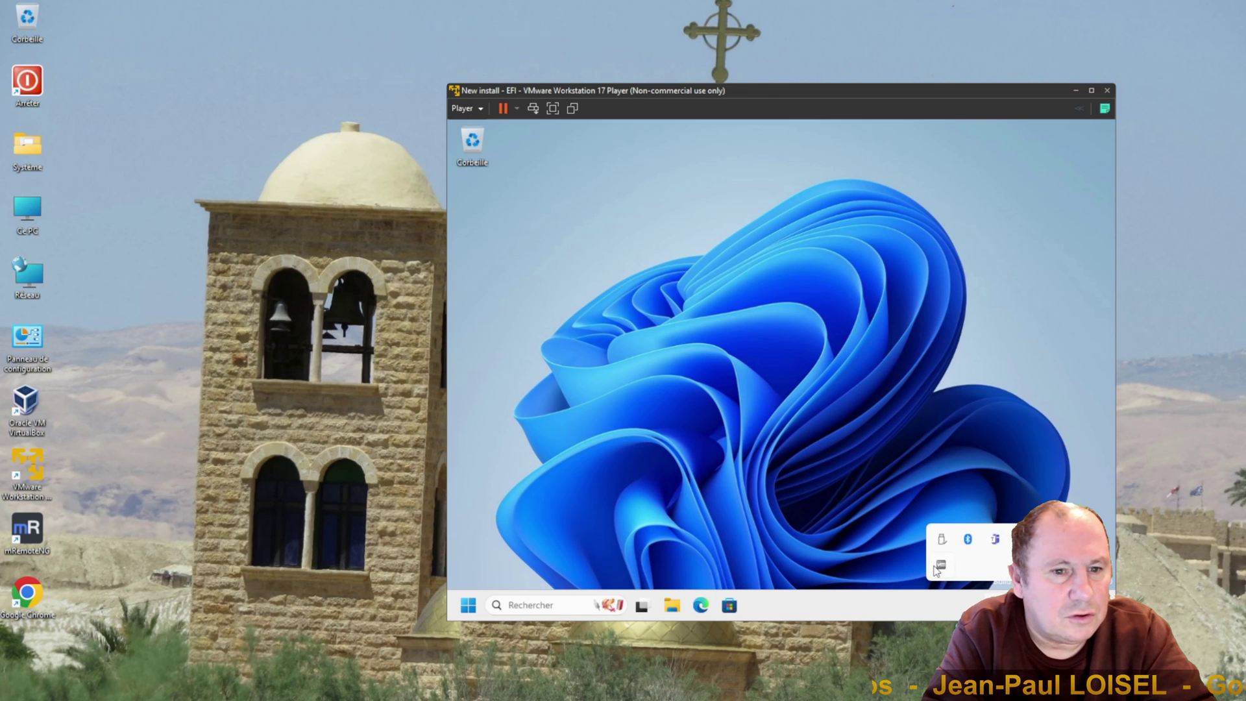
left_click(863, 449)
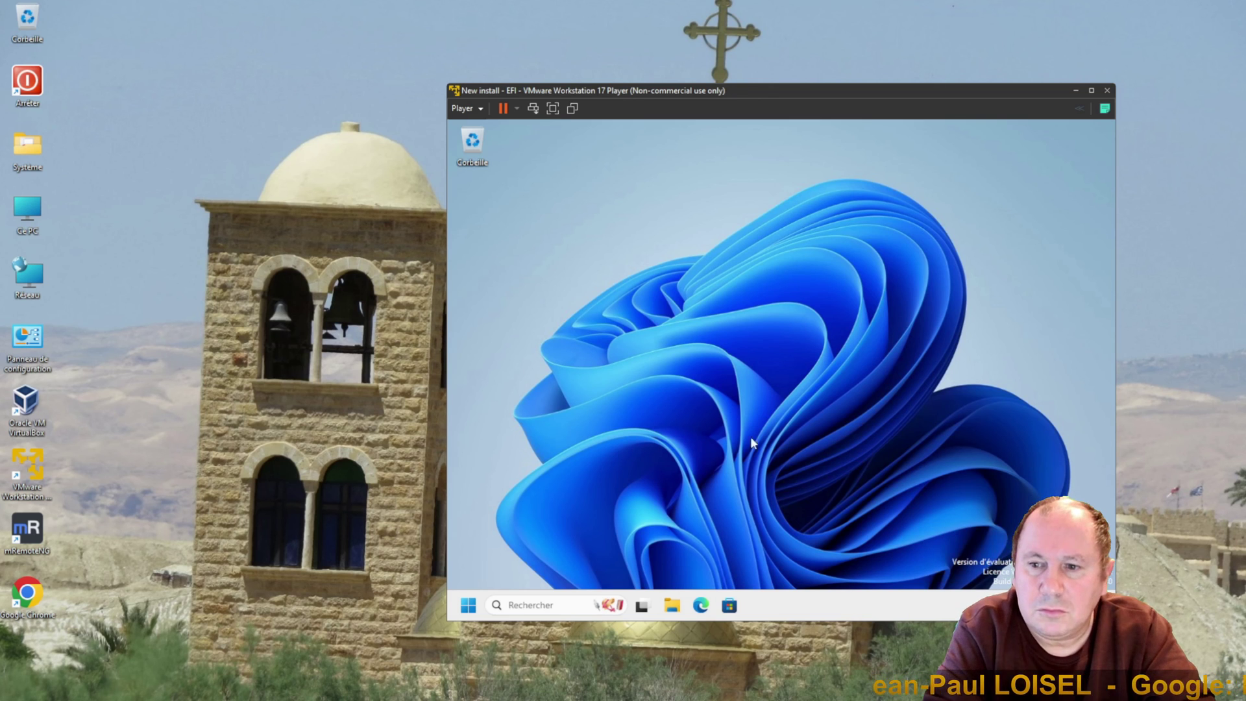
Shut down the Windows 11 guest and dismiss the Removable Devices hint with the option not to show it again.
left_click(468, 605)
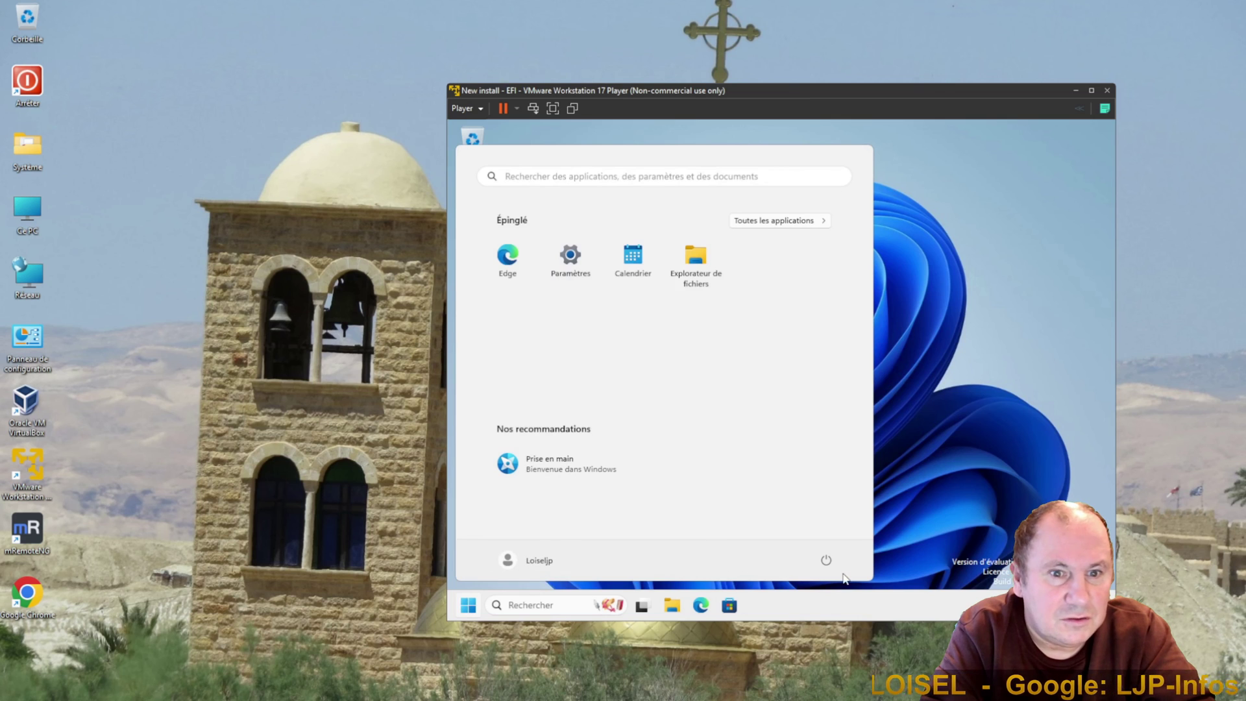
left_click(826, 559)
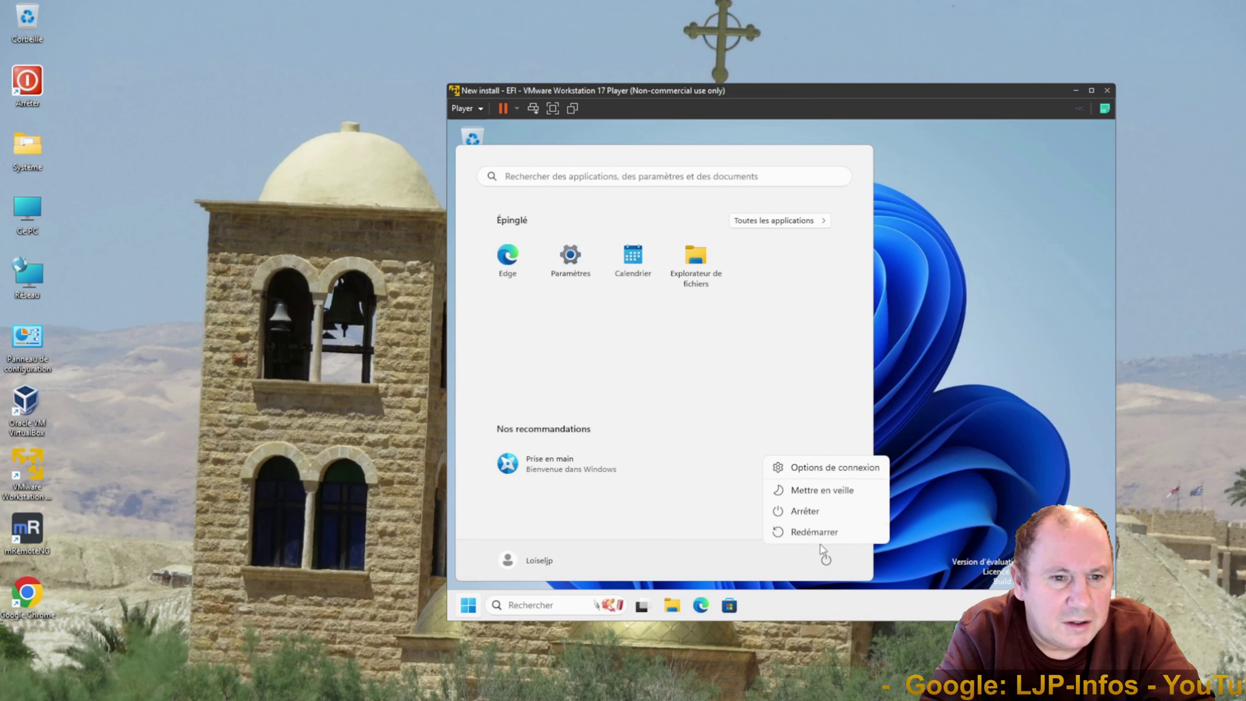
left_click(805, 511)
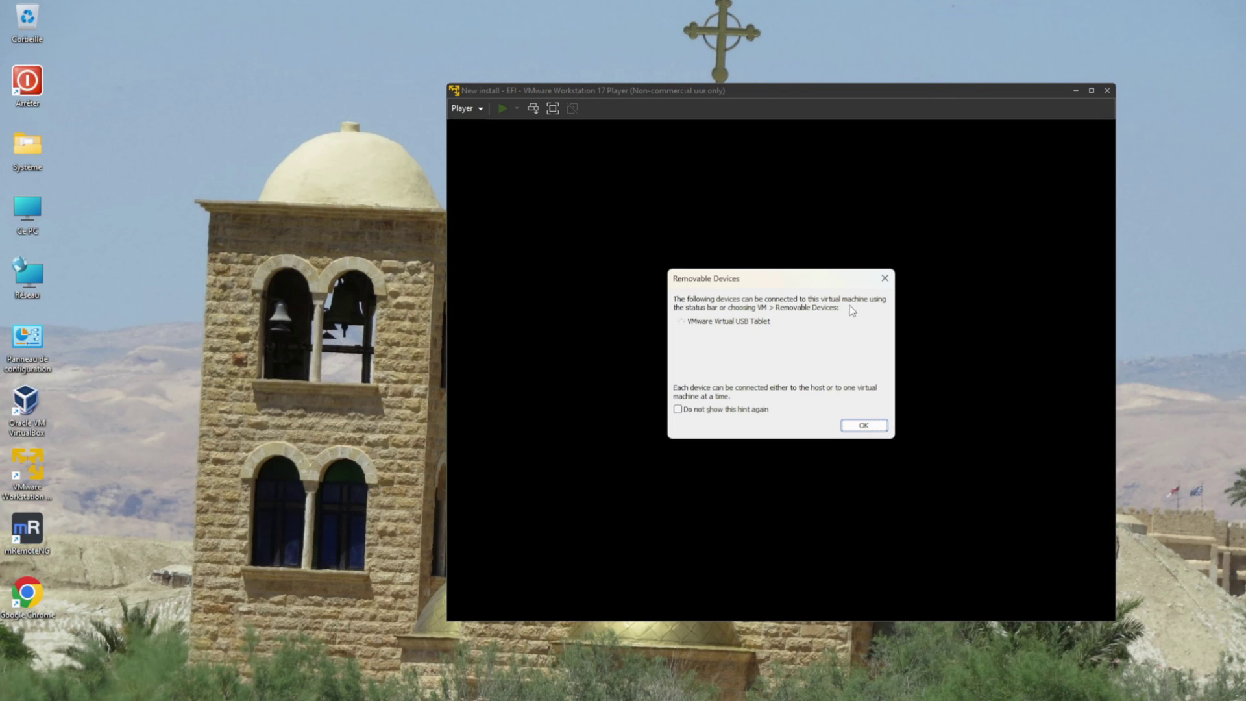
left_click(695, 412)
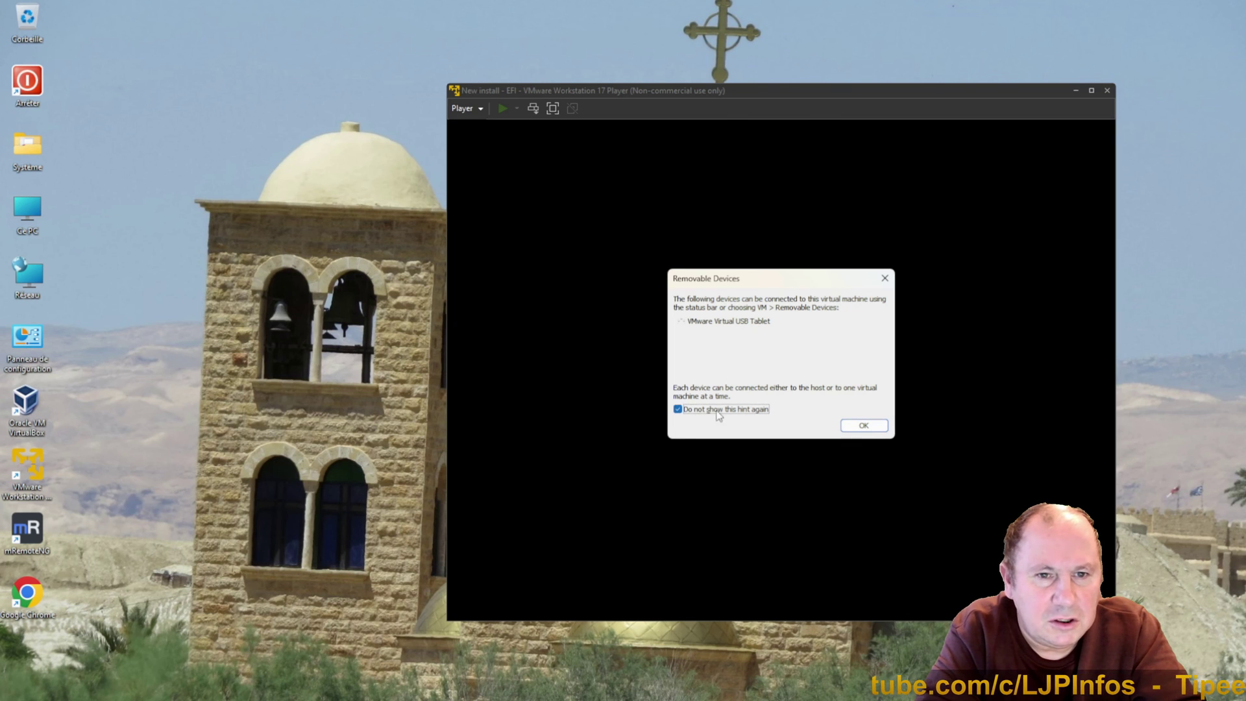
left_click(874, 427)
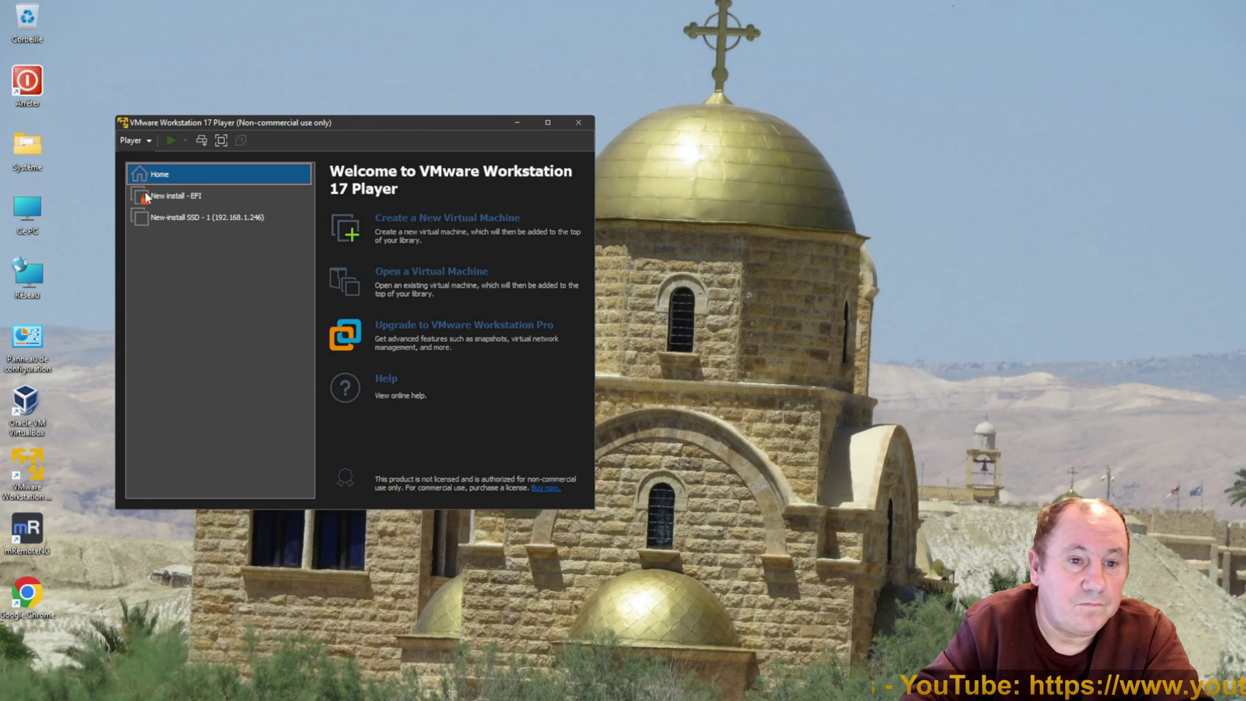
View the New install - EFI virtual machine's summary in the library and close VMware Workstation 17 Player.
left_click(162, 201)
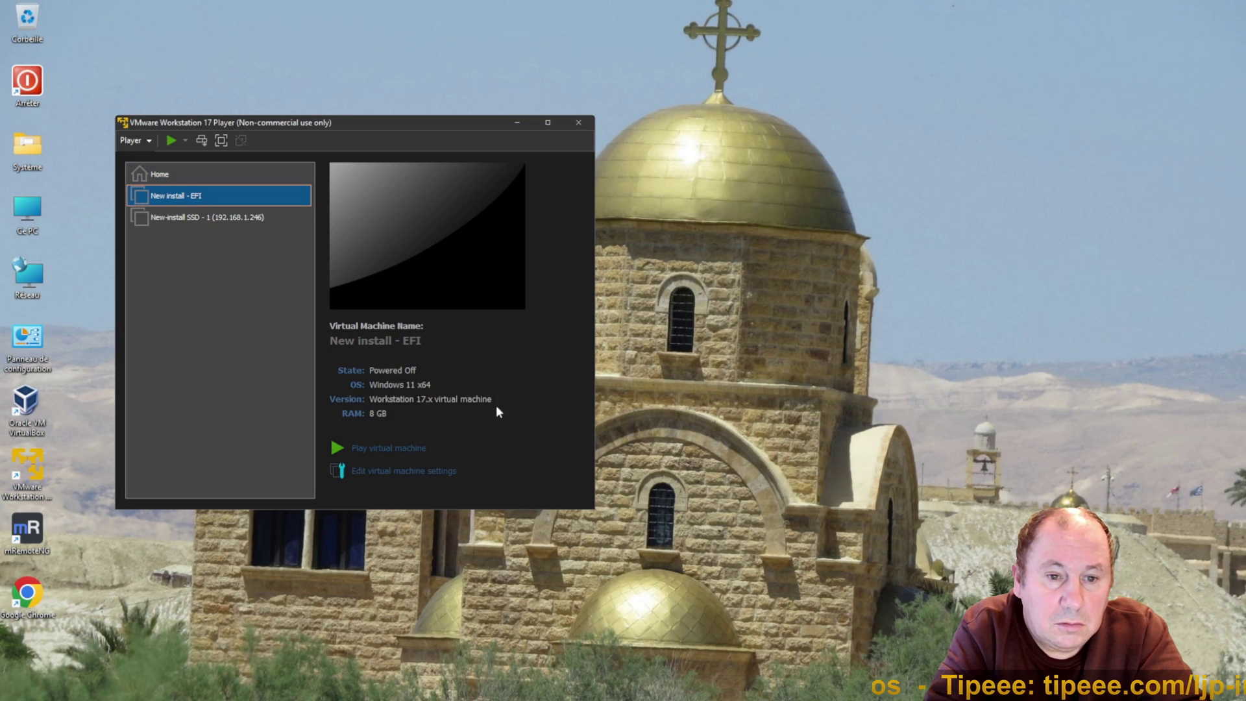
left_click(579, 125)
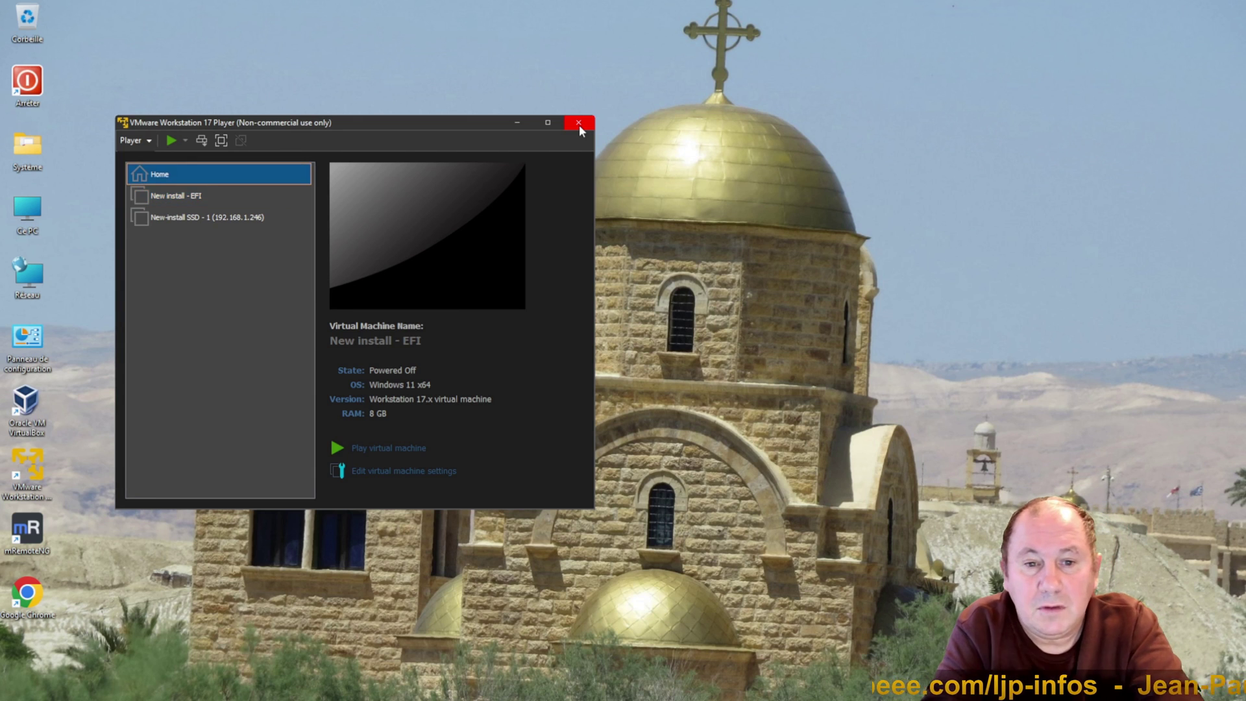